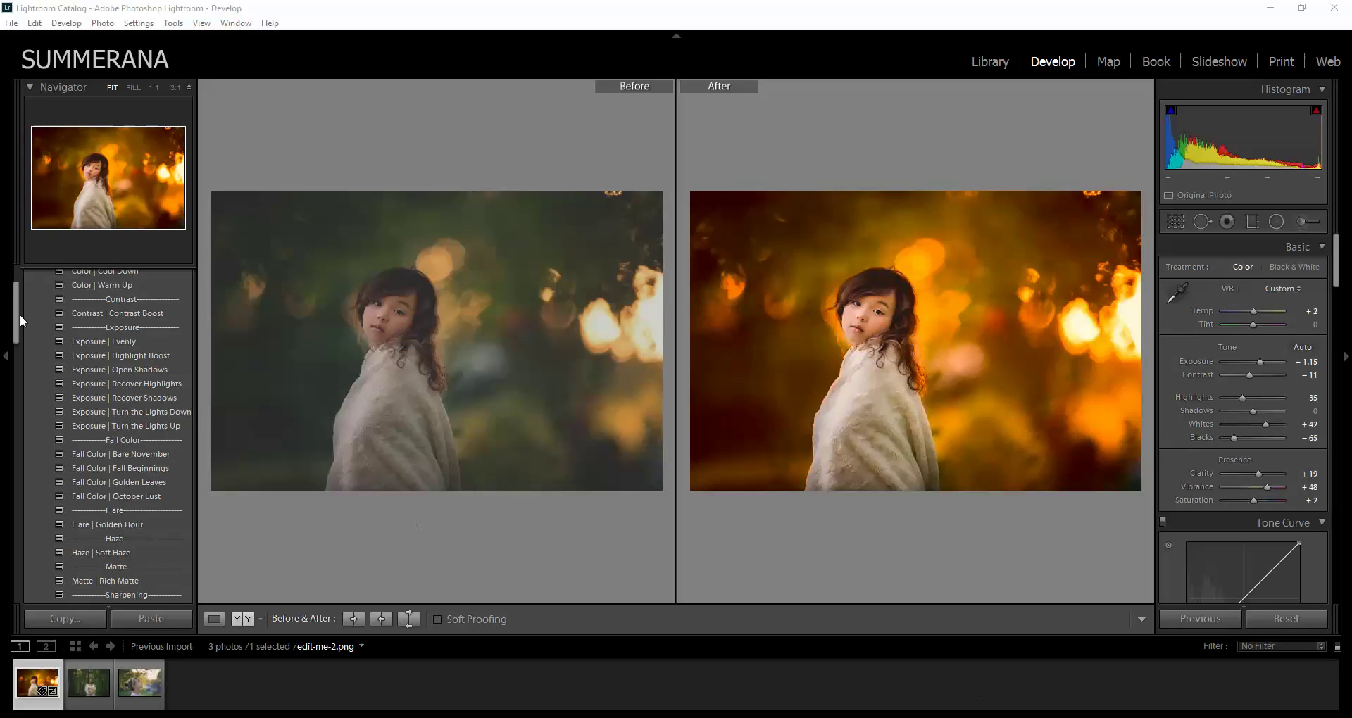
Step: Show the edited photo on its own without the before/after comparison and look through the available Adjustment Brush effect presets
scroll(92, 424, "up", 3)
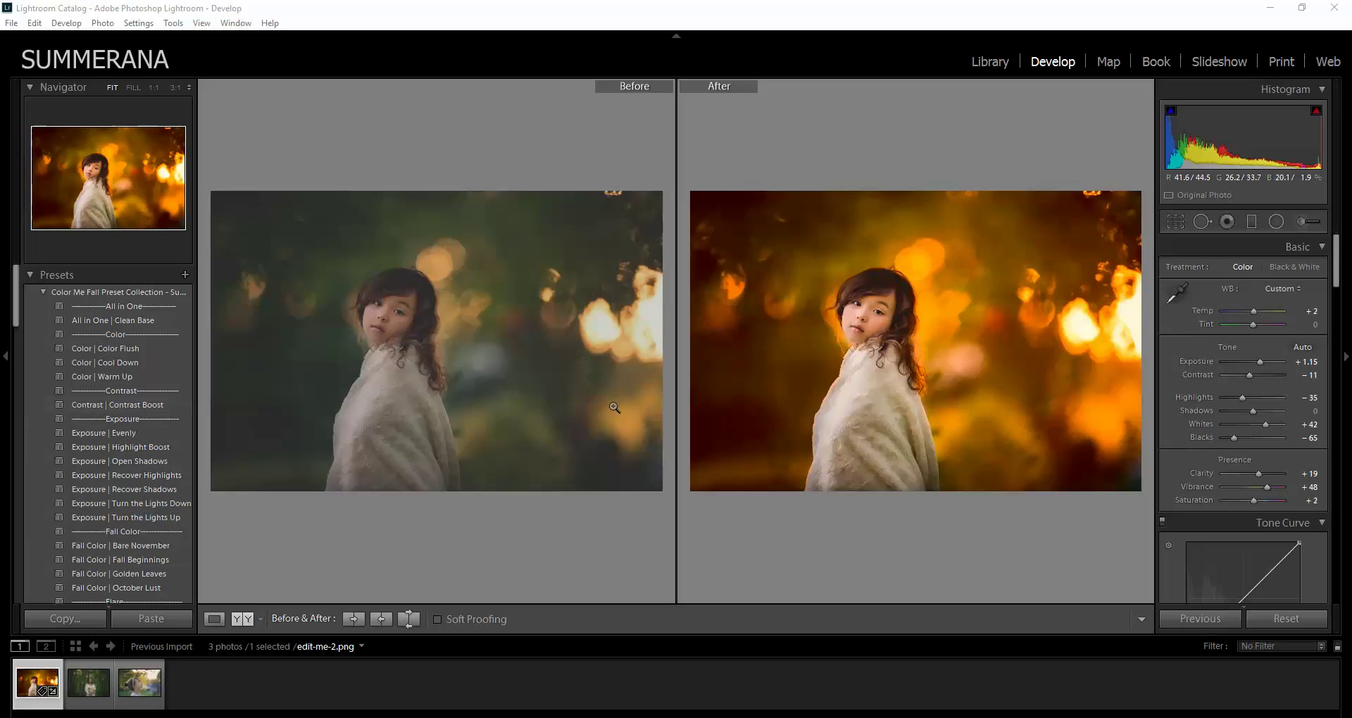
left_click(214, 619)
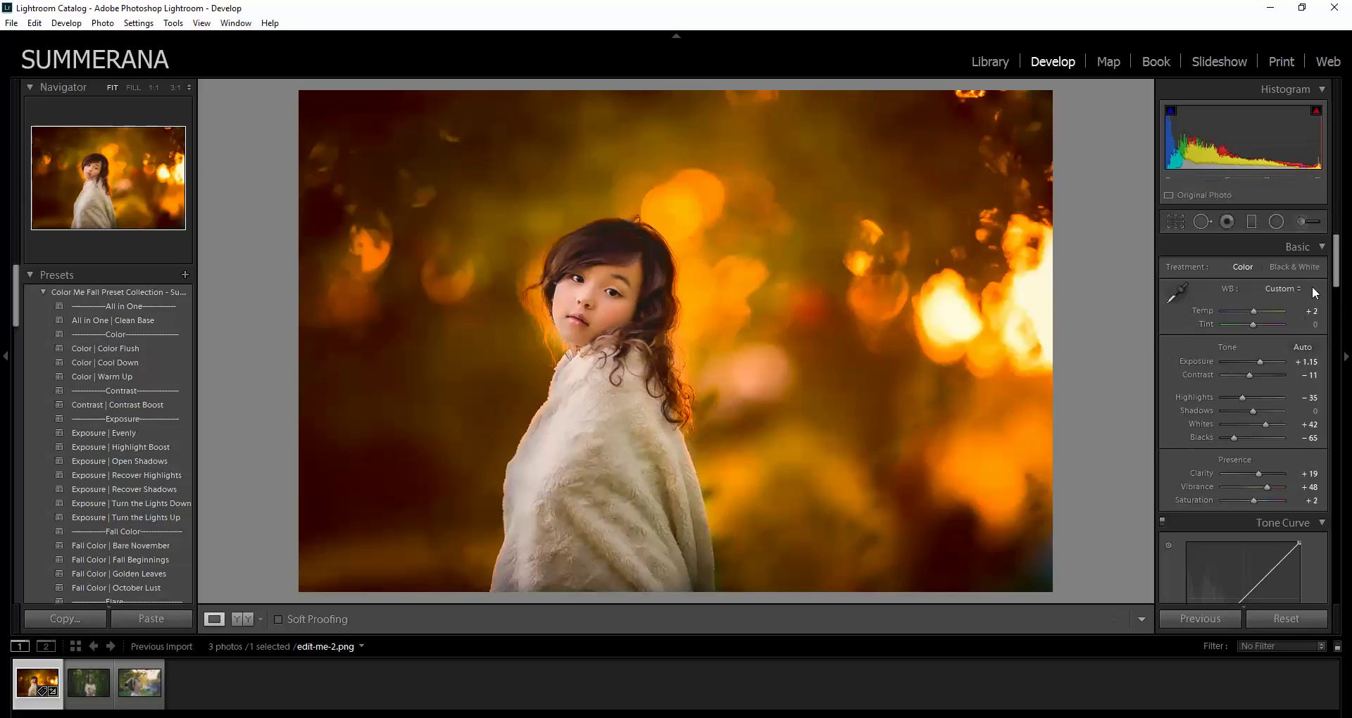
left_click(1303, 222)
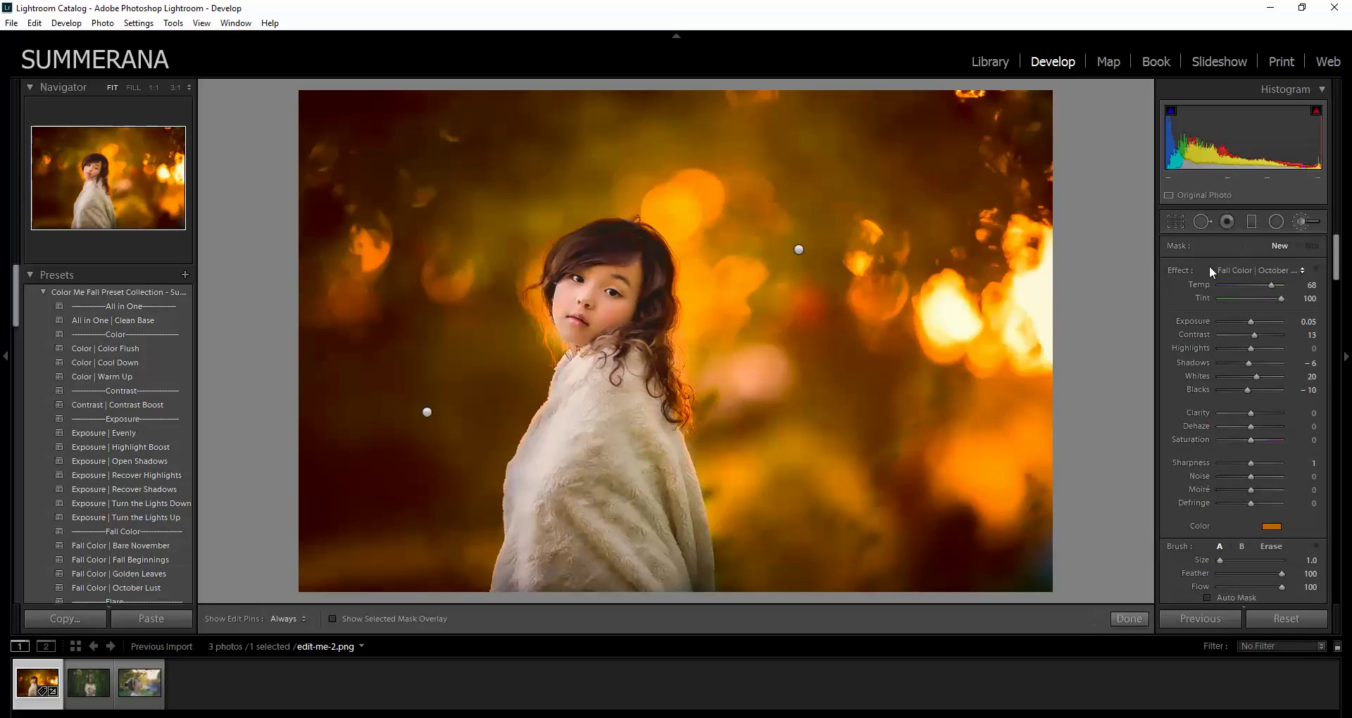
left_click(1239, 270)
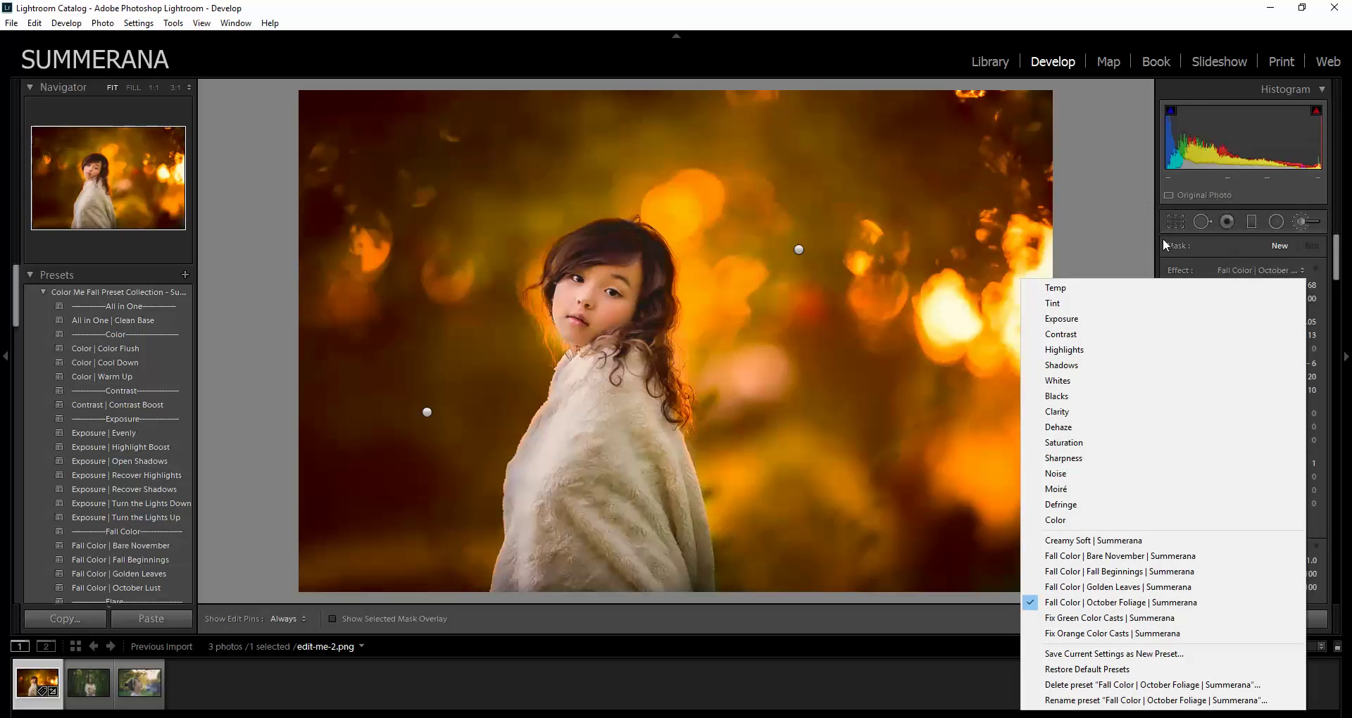
left_click(1163, 239)
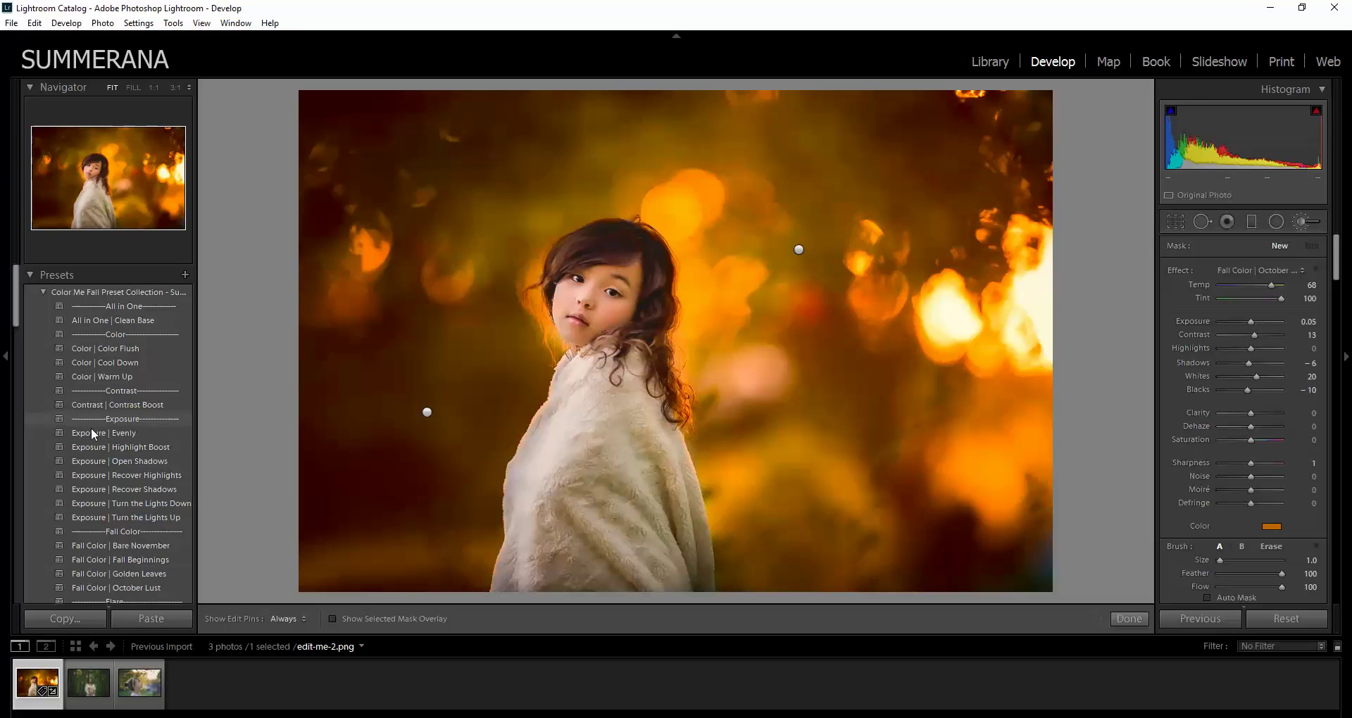
Step: Apply the Tools | Reset preset to the photo and delete both existing Adjustment Brush pins
scroll(91, 429, "down", 5)
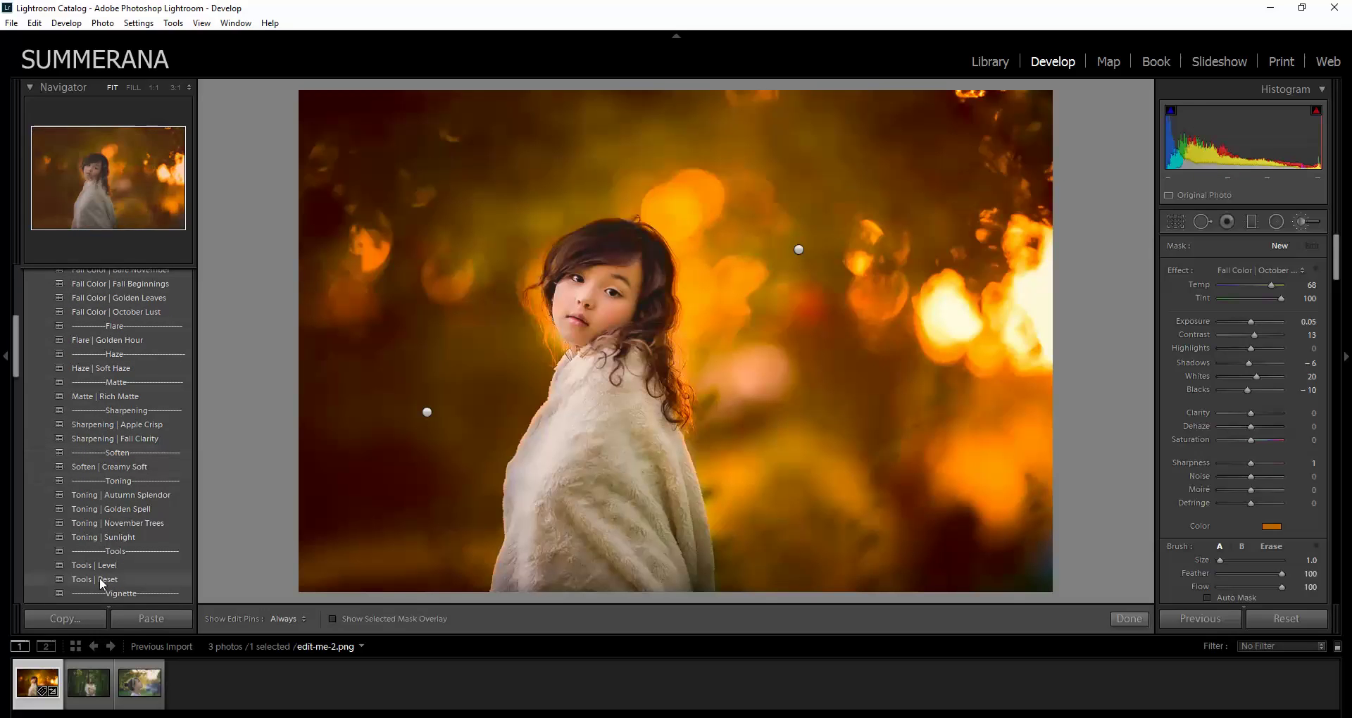
left_click(100, 579)
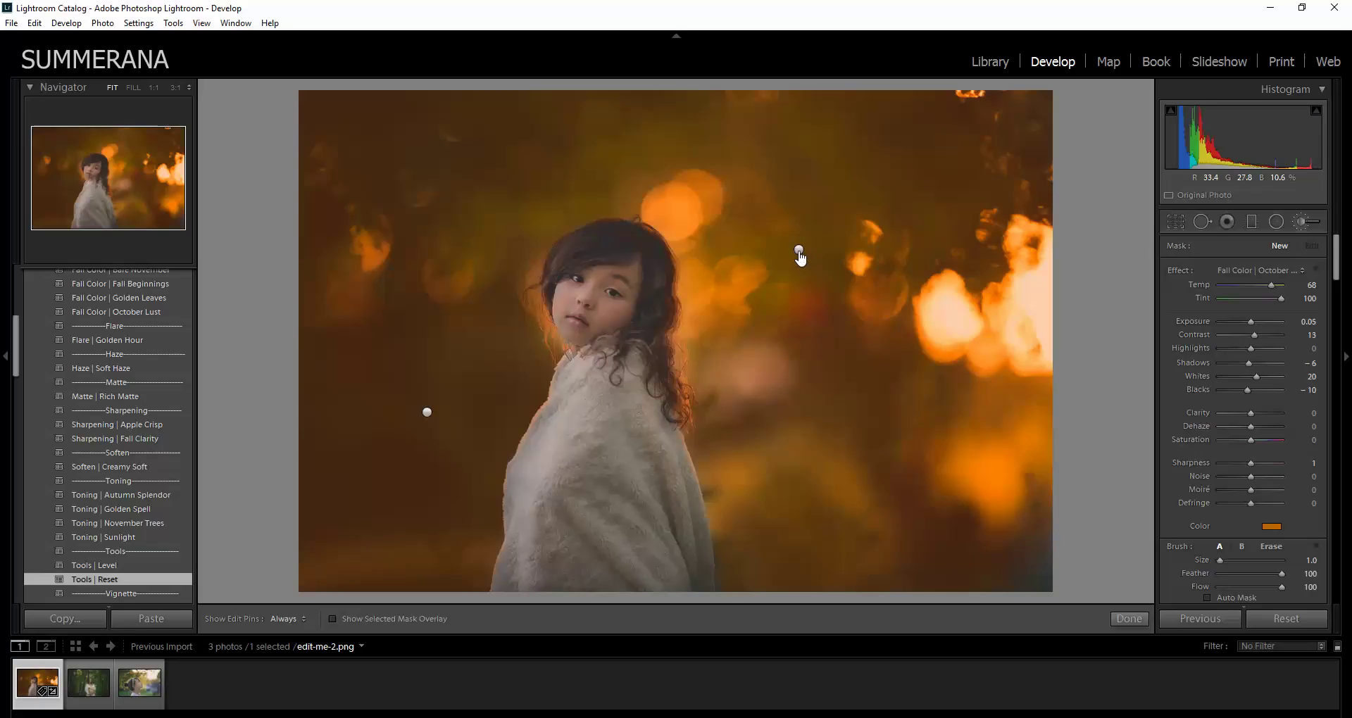
right_click(800, 251)
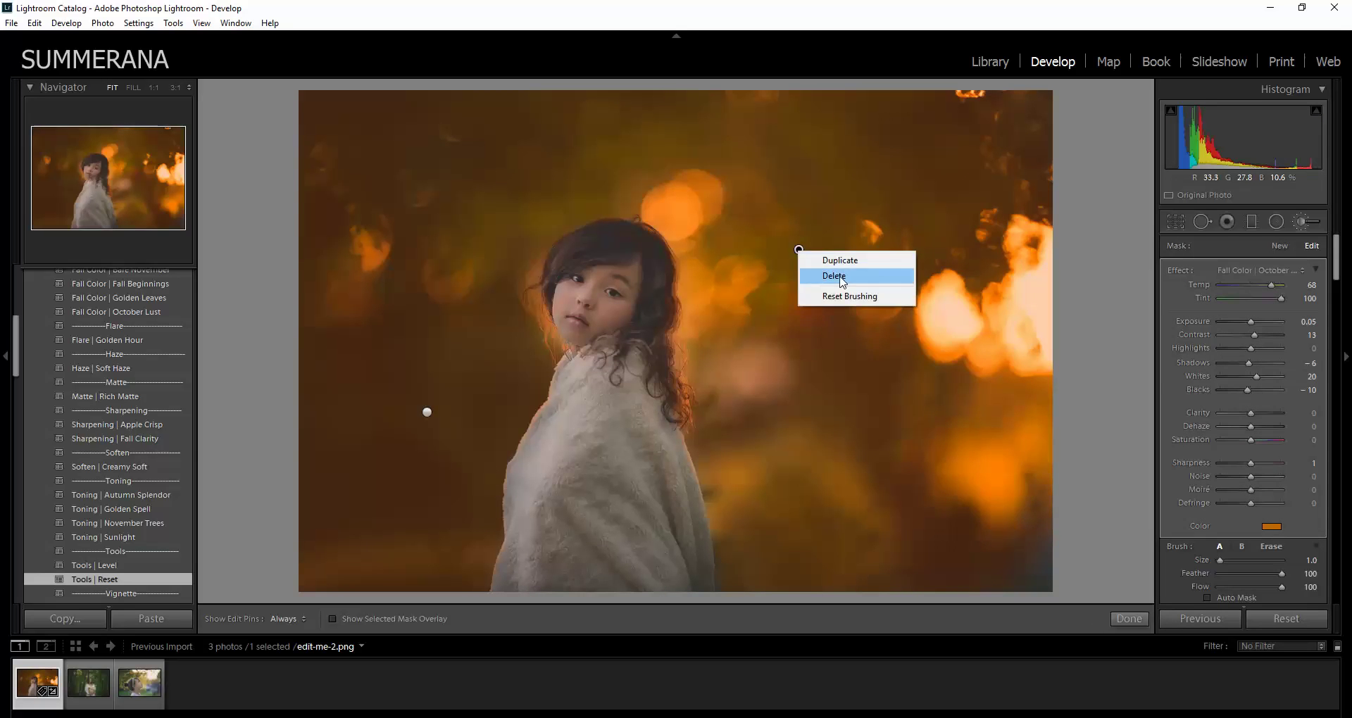
left_click(838, 276)
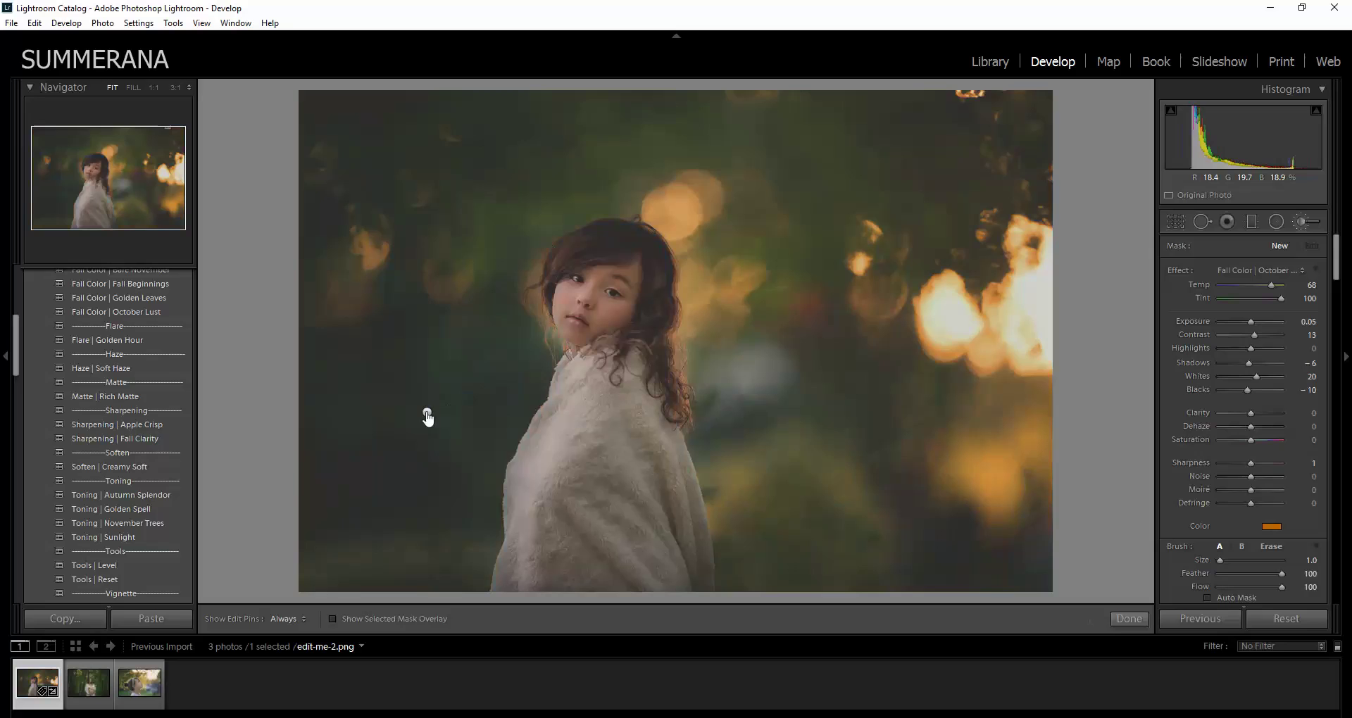
right_click(428, 415)
left_click(470, 435)
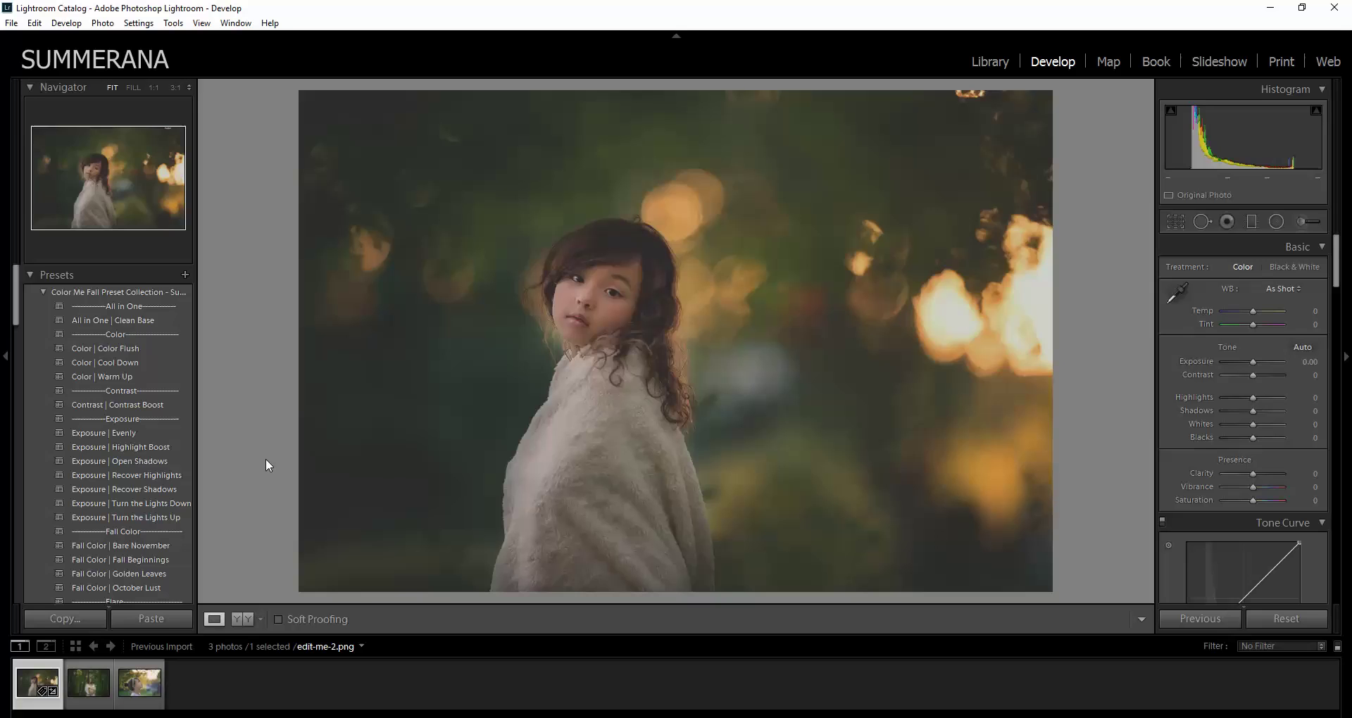
Step: Apply the All in One | Clean Base, Soften | Creamy Soft and Sharpening | Apple Crisp presets to the photo
left_click(108, 320)
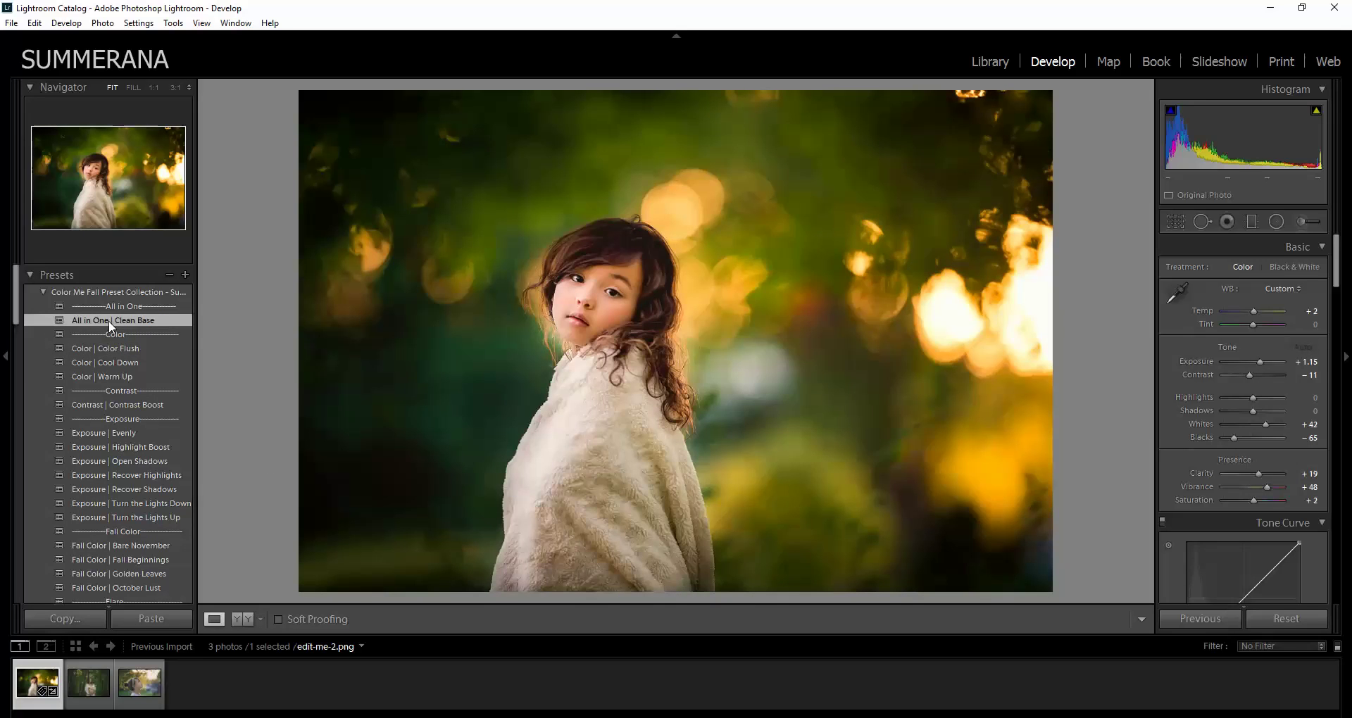
scroll(125, 442, "down", 5)
scroll(125, 443, "down", 3)
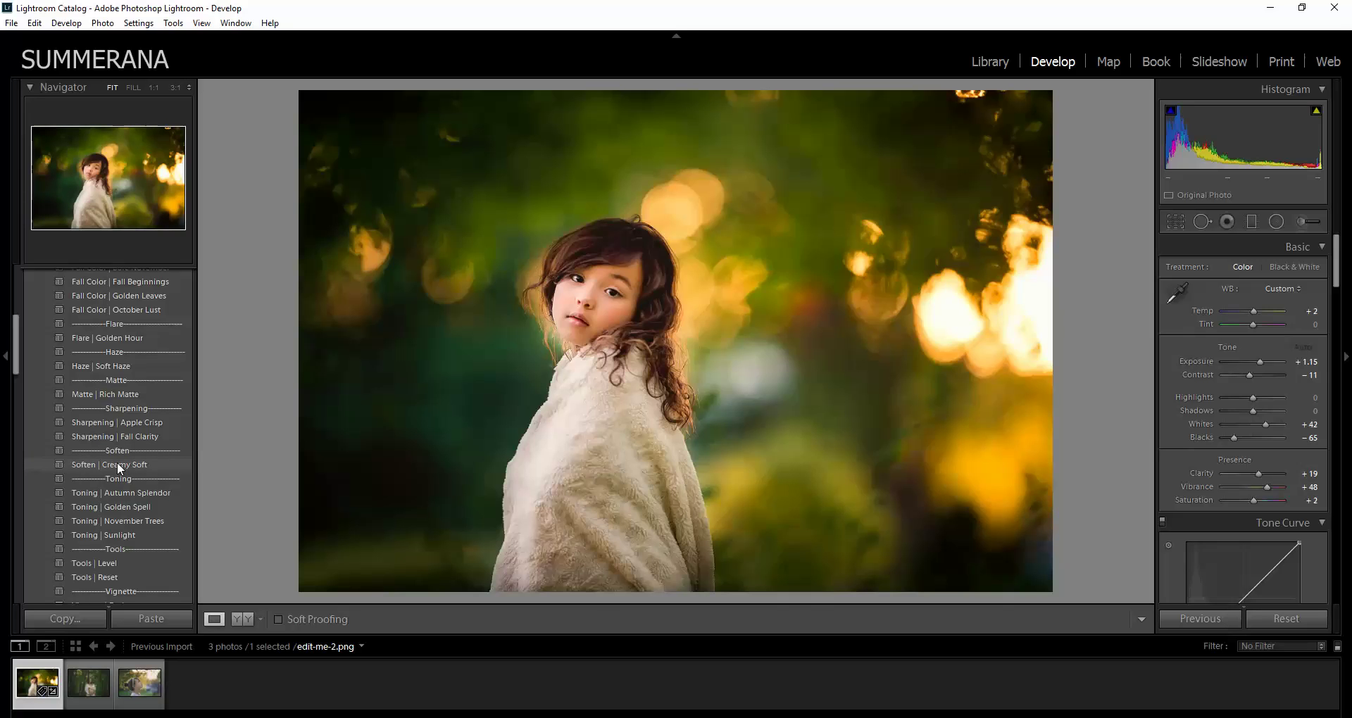
left_click(116, 464)
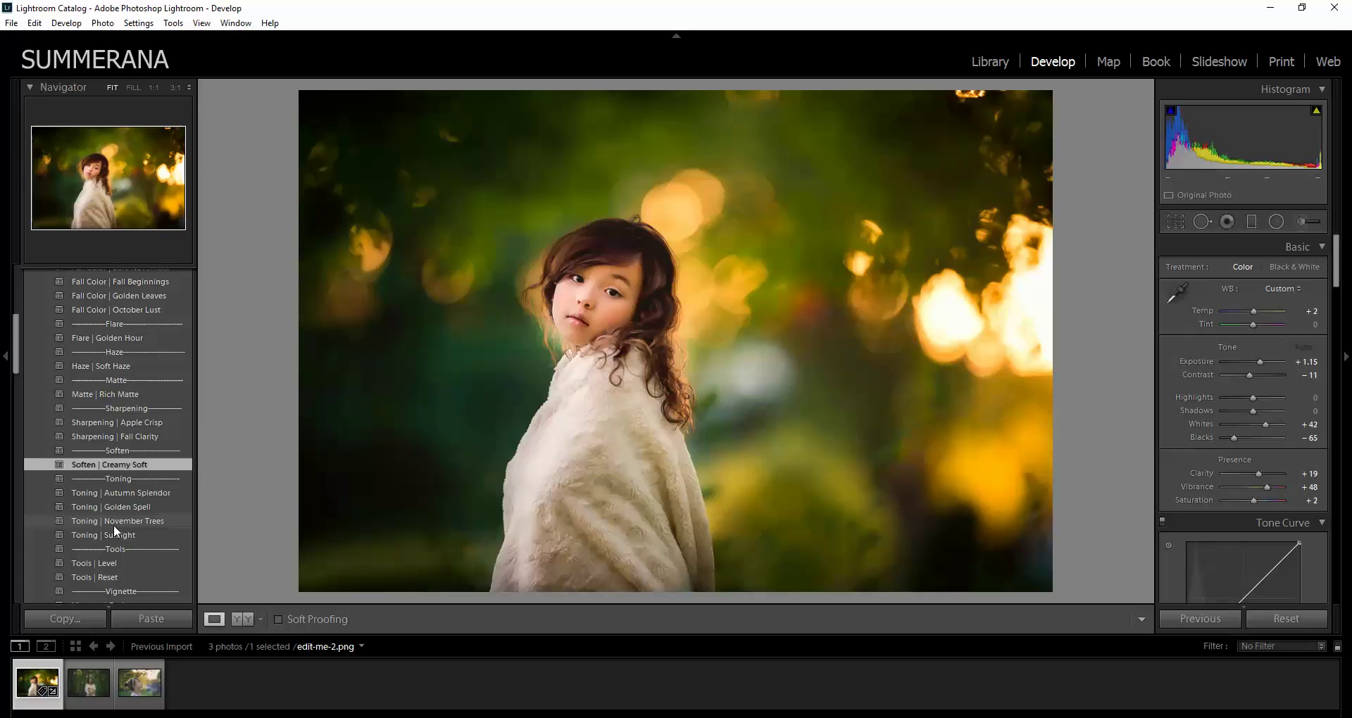
left_click(113, 422)
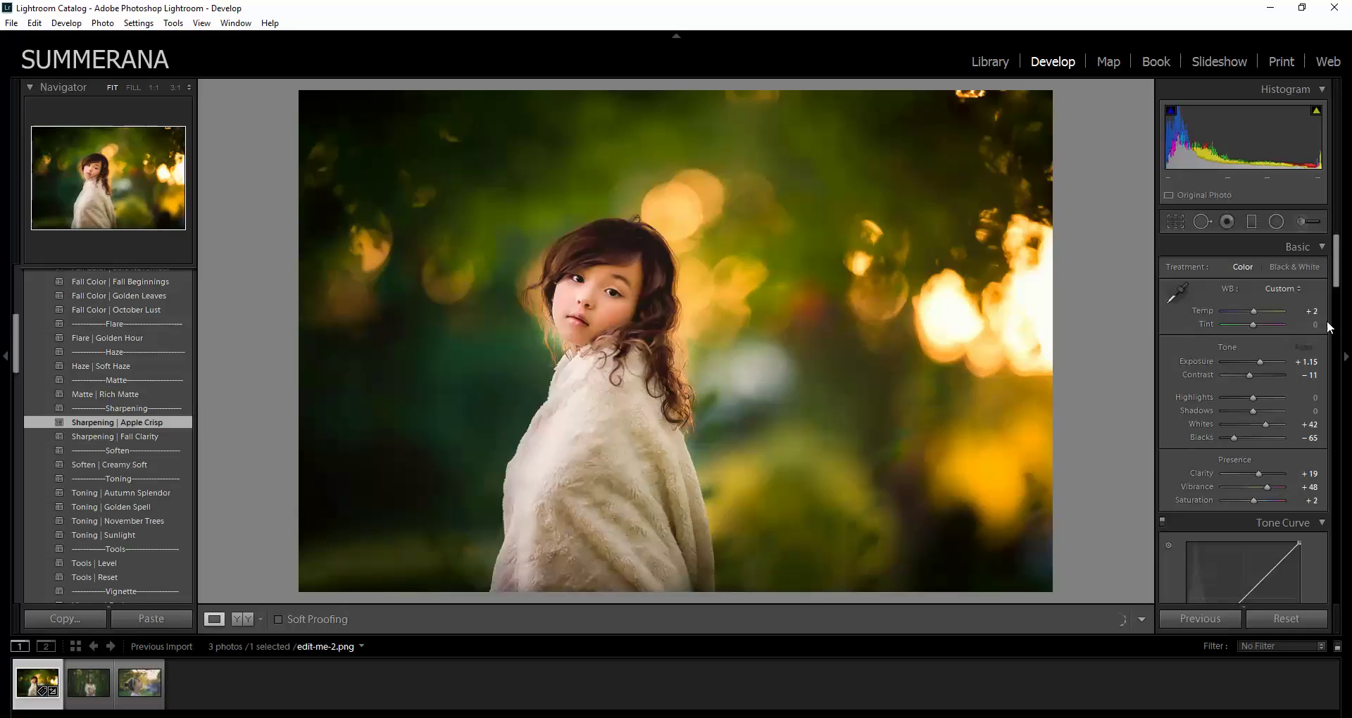
Step: Set up the Adjustment Brush with the Creamy Soft | Summerana effect, density 100 and size 6
left_click(1304, 222)
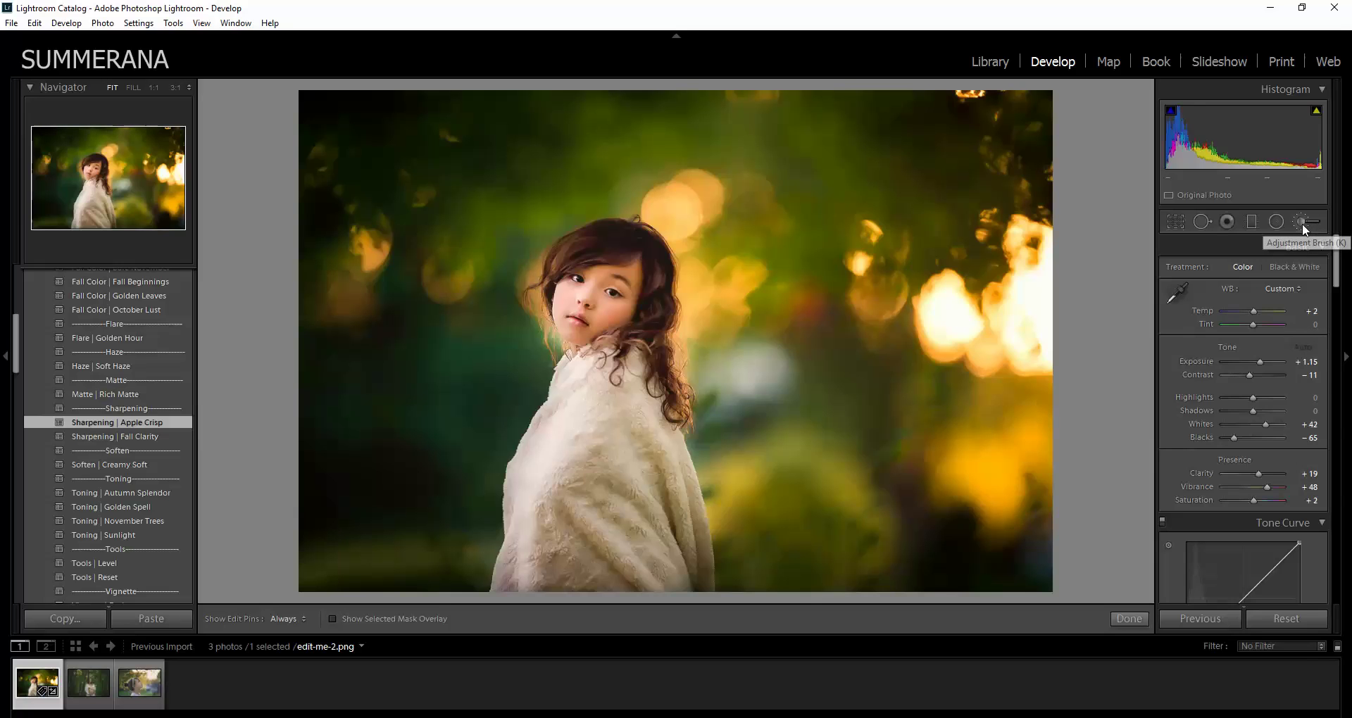
left_click(1263, 271)
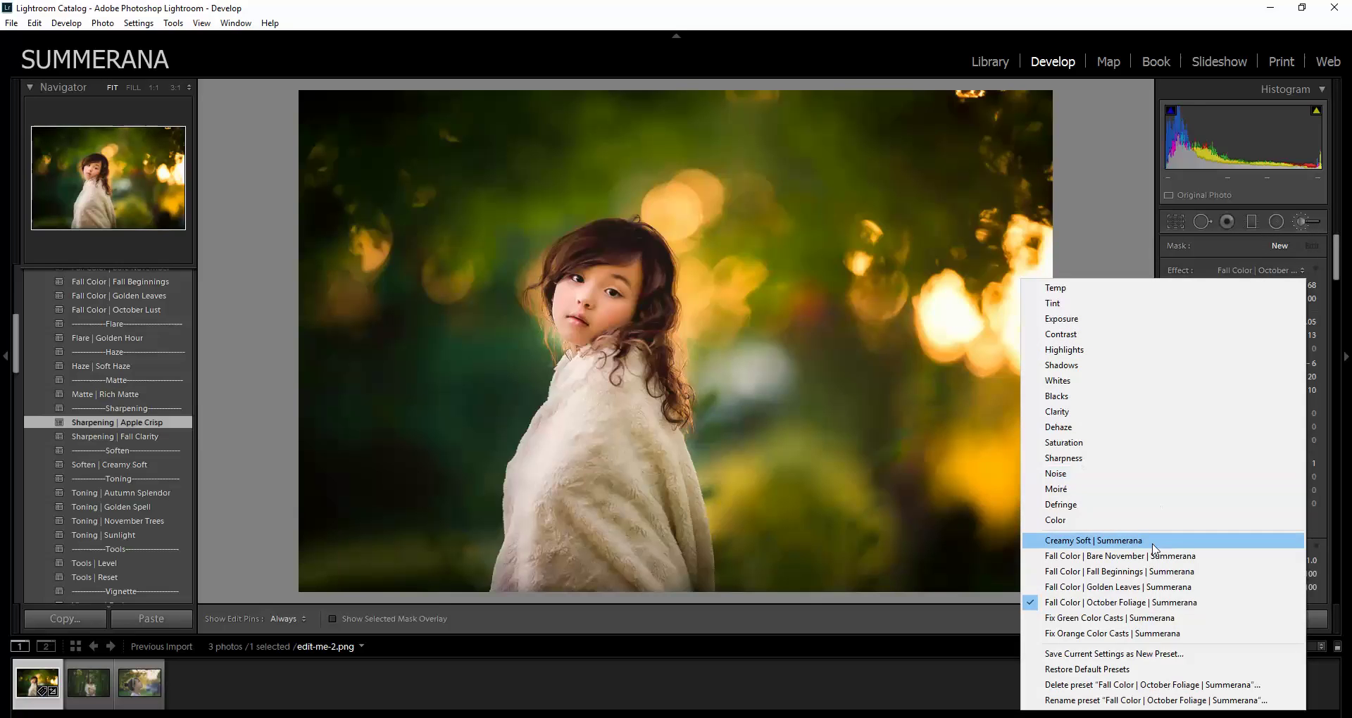
left_click(1108, 541)
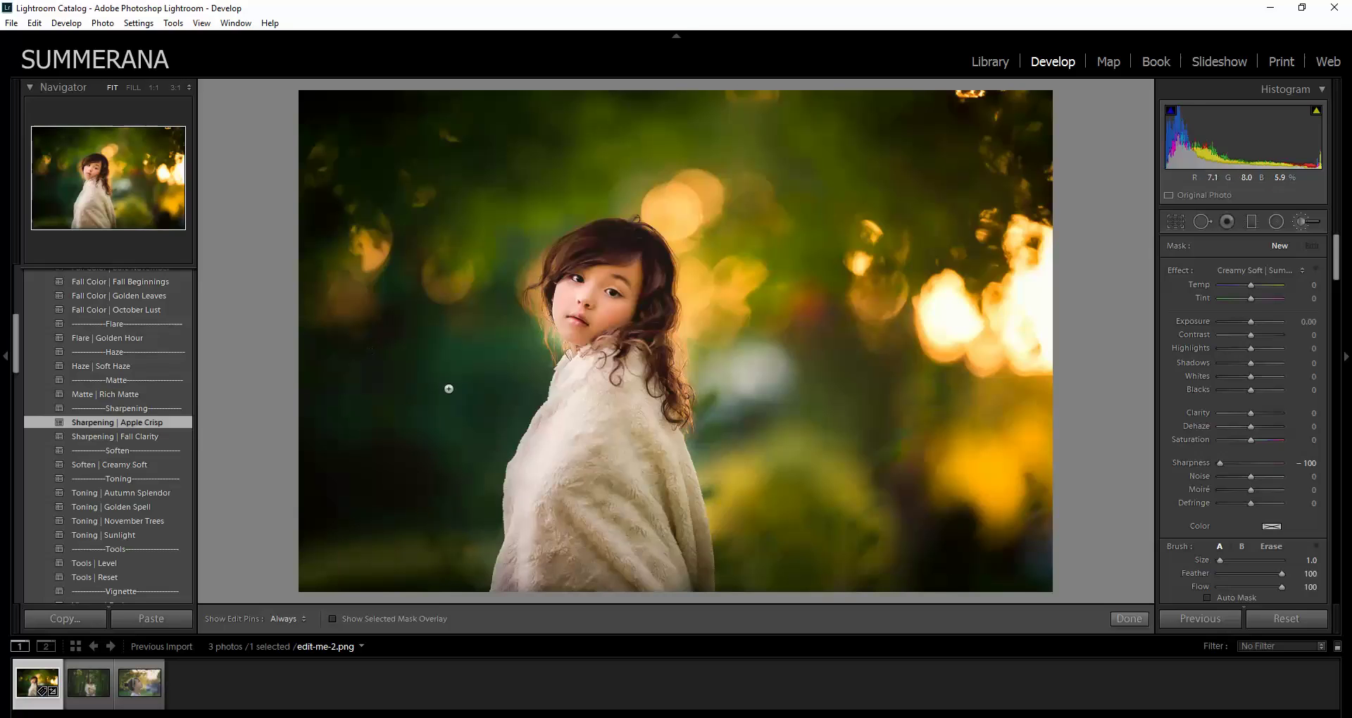
left_click_drag(1336, 262, 1336, 267)
scroll(1338, 273, "up", 1)
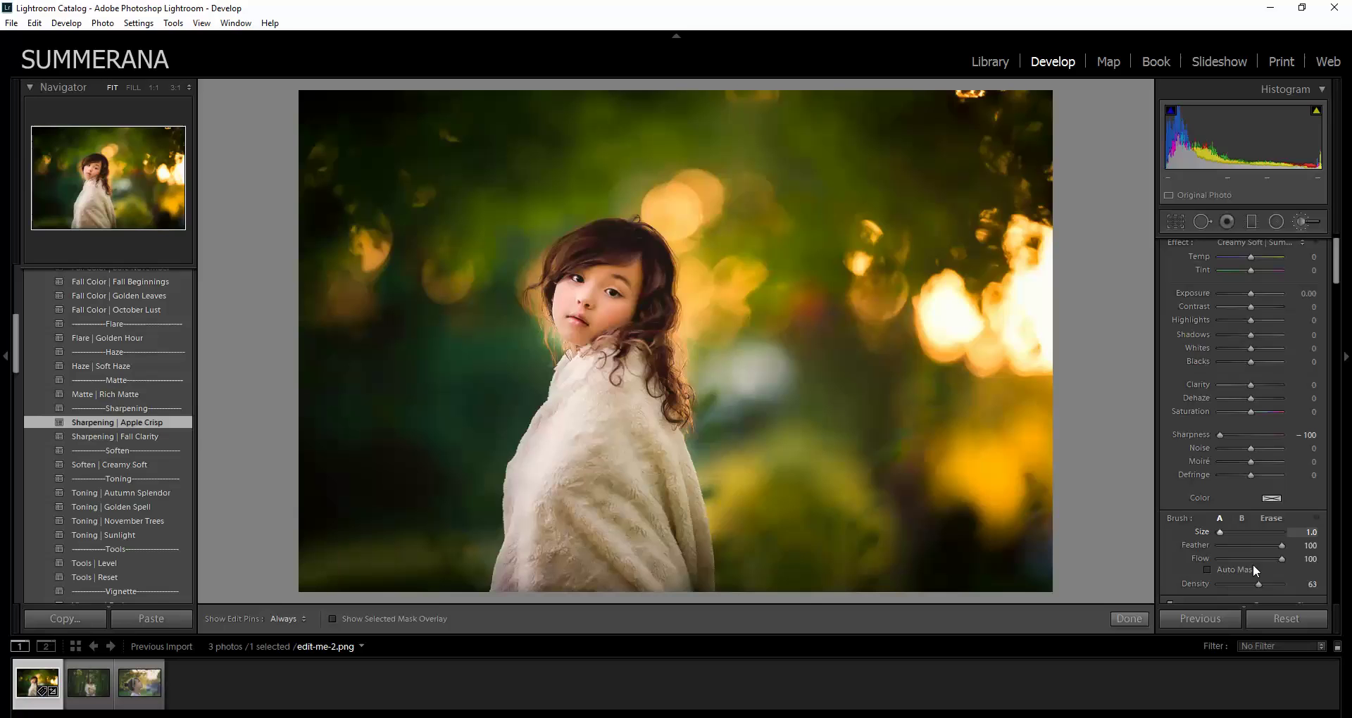
left_click_drag(1250, 585, 1213, 585)
left_click_drag(1219, 533, 1223, 533)
key("]")
Step: Brush the creamy softening over the background on both sides of the girl, reduce the brush size to 4, and close the Adjustment Brush
mouse_move(366, 364)
left_mouse_down()
mouse_move(411, 370)
mouse_move(314, 369)
mouse_move(344, 344)
mouse_move(395, 400)
left_mouse_up()
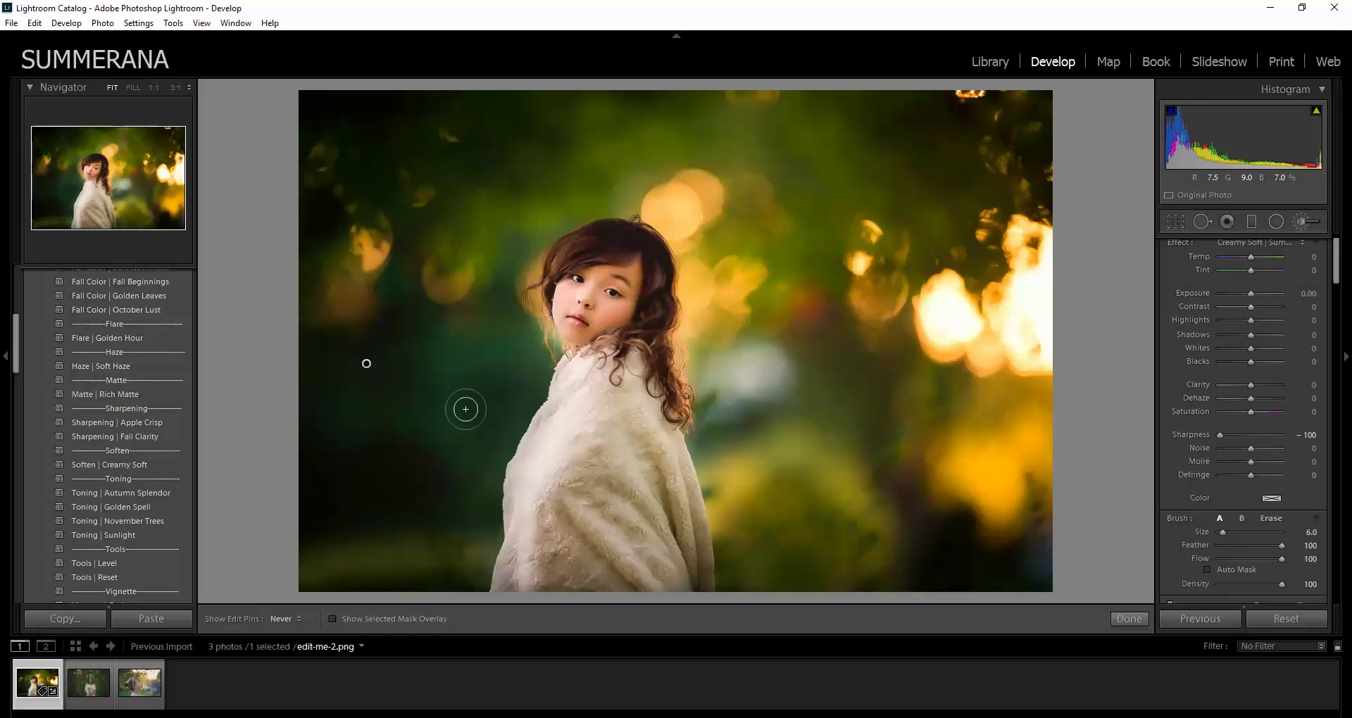
mouse_move(348, 544)
left_mouse_down()
mouse_move(289, 517)
mouse_move(390, 514)
mouse_move(326, 511)
left_mouse_up()
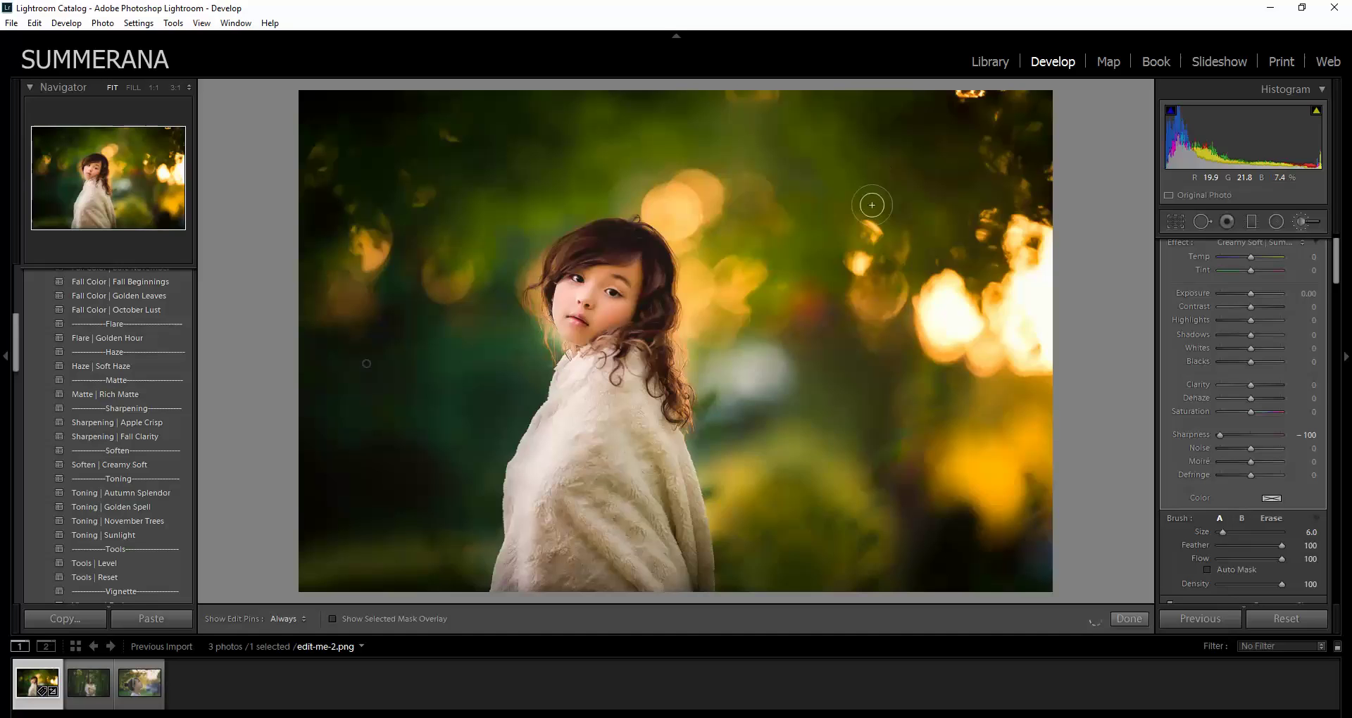
mouse_move(858, 243)
left_mouse_down()
mouse_move(821, 507)
mouse_move(782, 507)
mouse_move(802, 576)
left_mouse_up()
key("bracketleft")
key("bracketleft")
key("bracketleft")
key("bracketleft")
key("bracketleft")
key("h")
scroll(465, 524, "up", 3)
key("h")
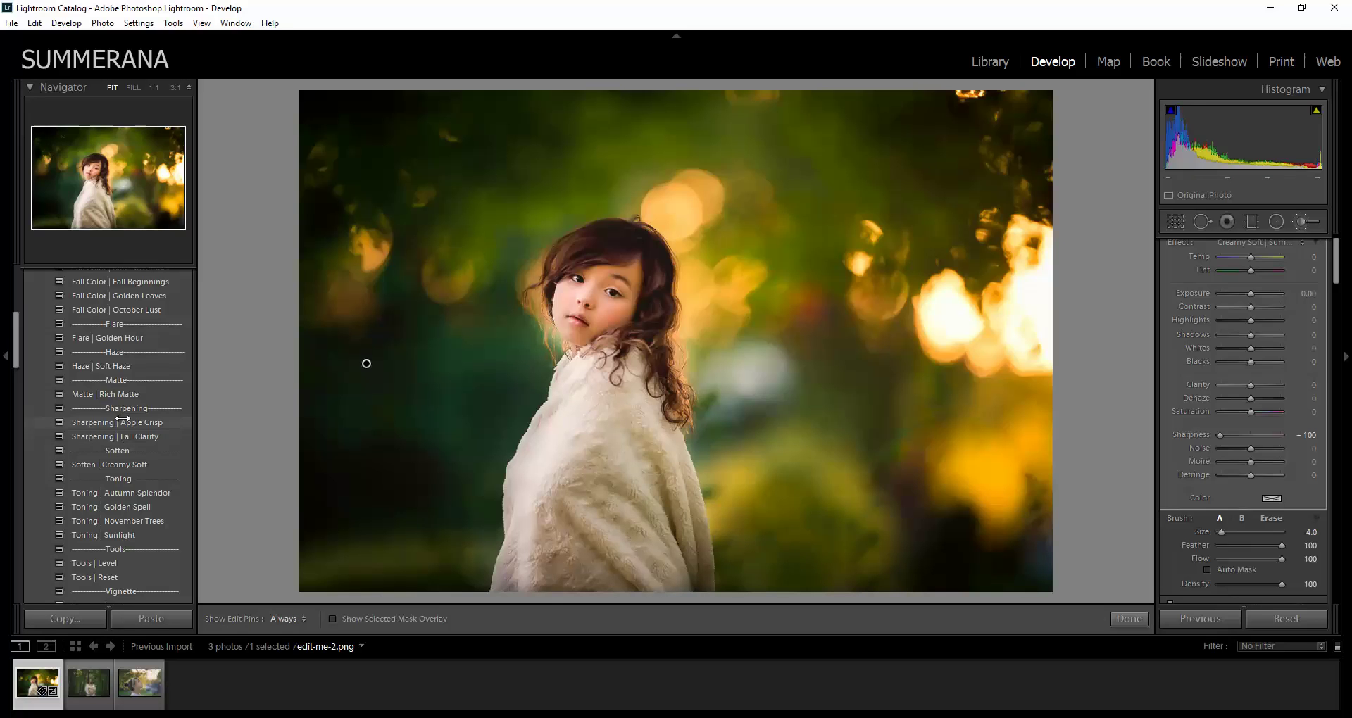
scroll(1338, 366, "up", 1)
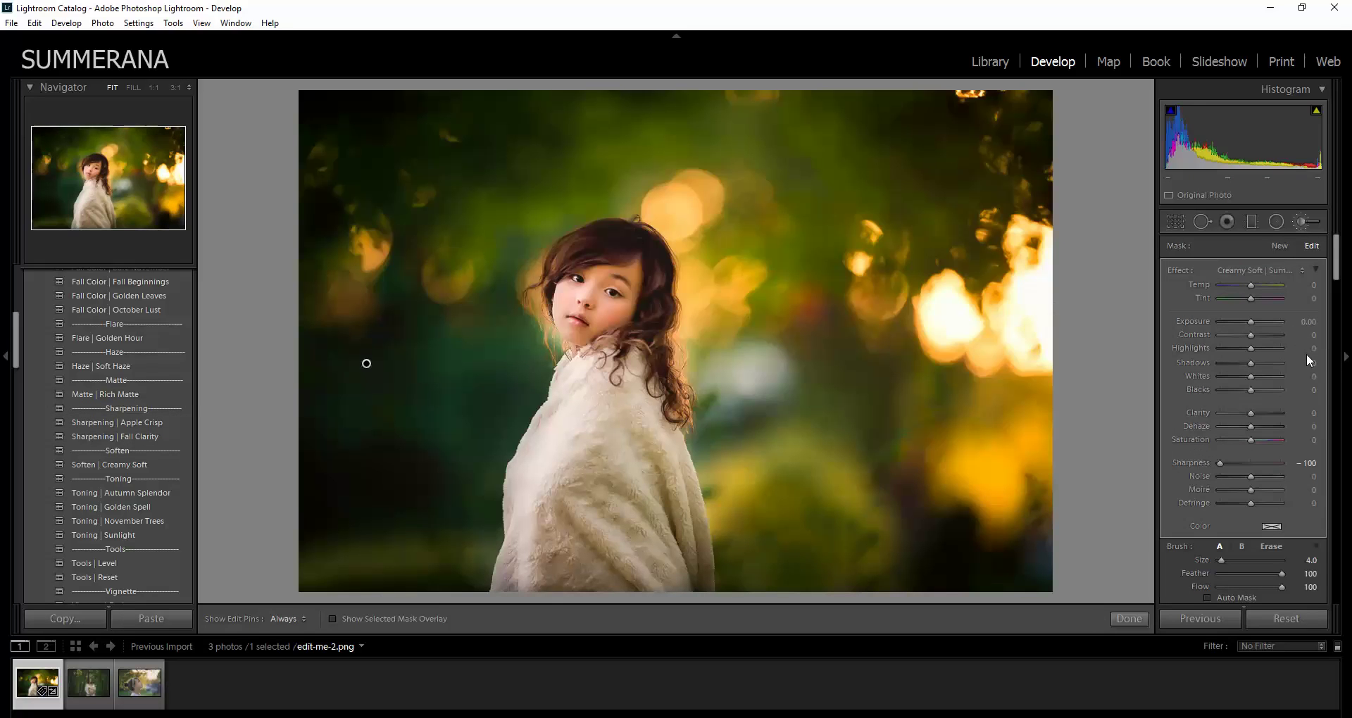
left_click(1302, 222)
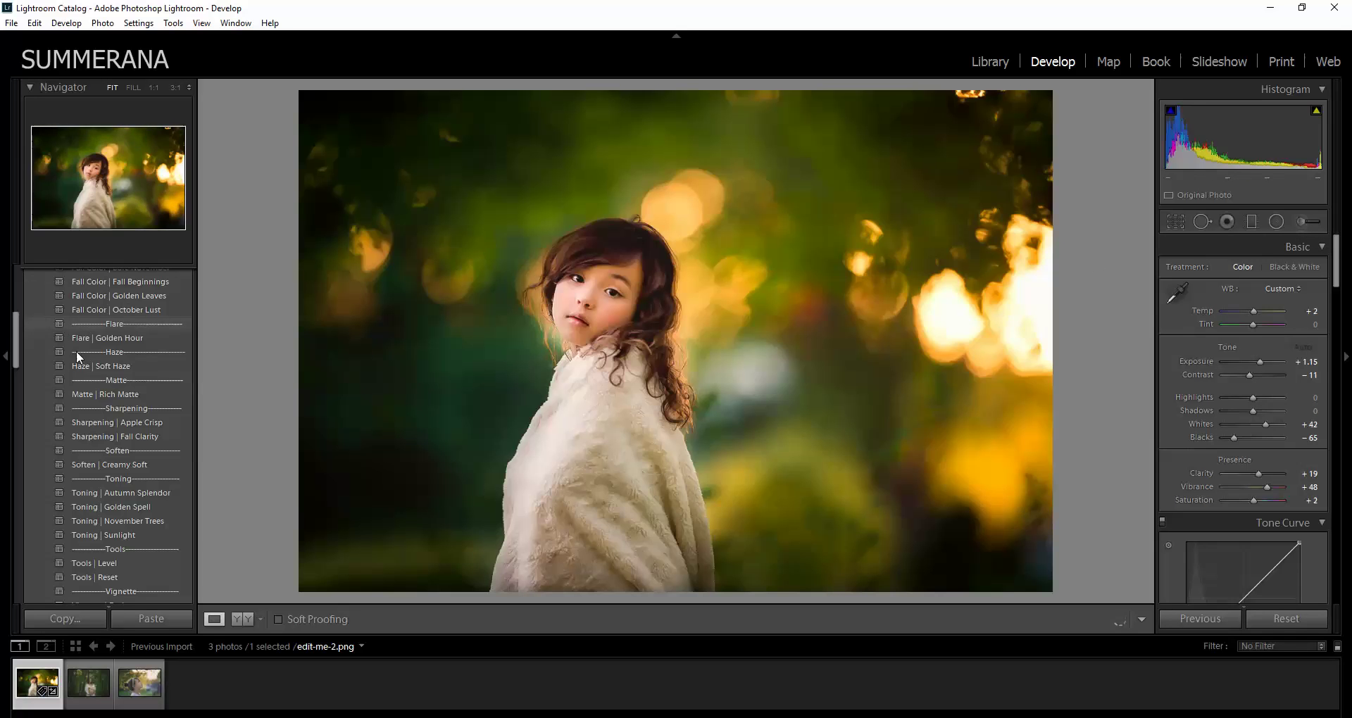
Step: Try the Contrast | Contrast Boost preset on the photo and undo it
scroll(80, 383, "up", 6)
scroll(78, 386, "down", 3)
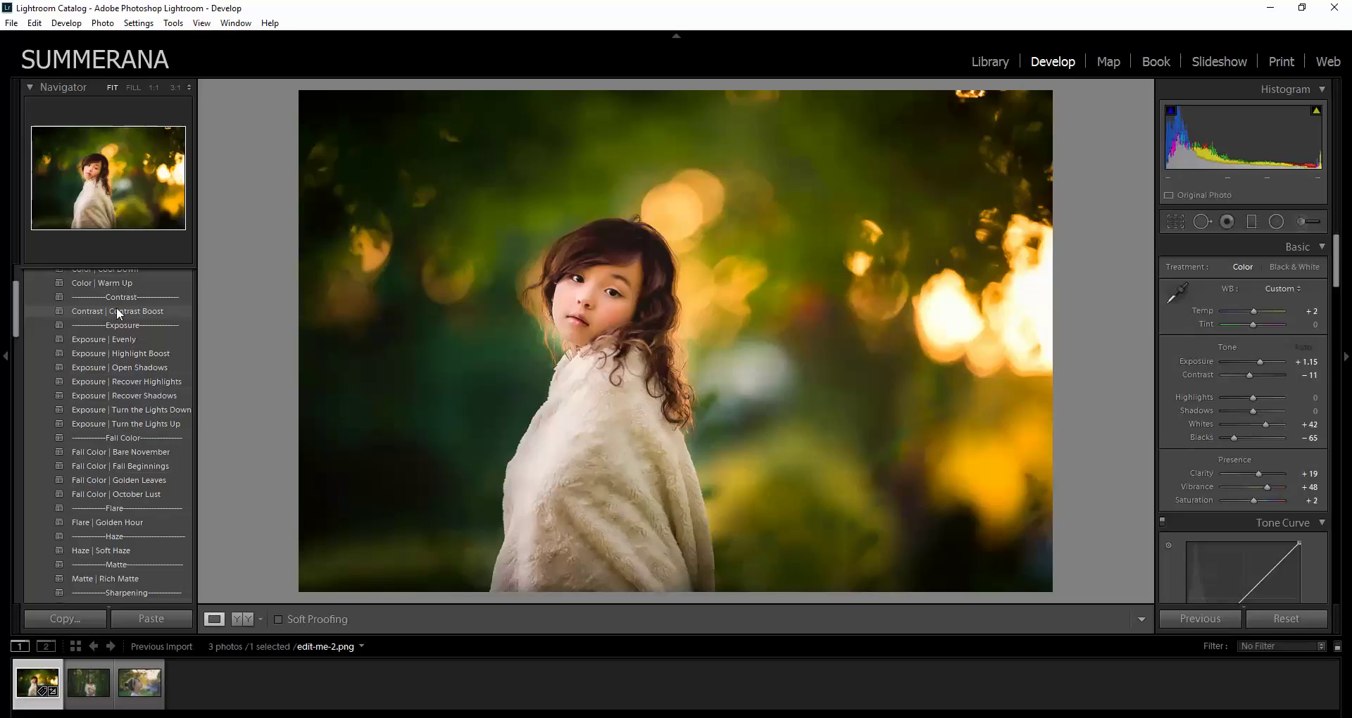
left_click(117, 310)
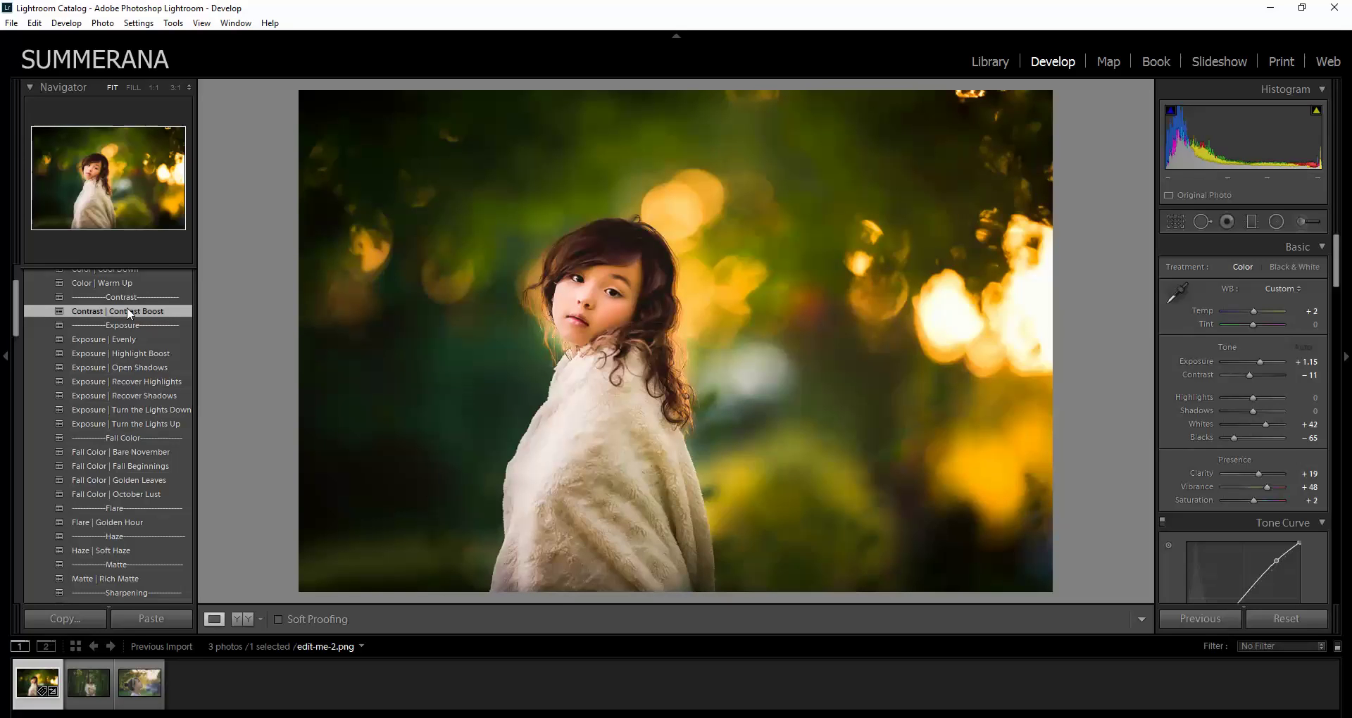
left_click(33, 23)
left_click(56, 38)
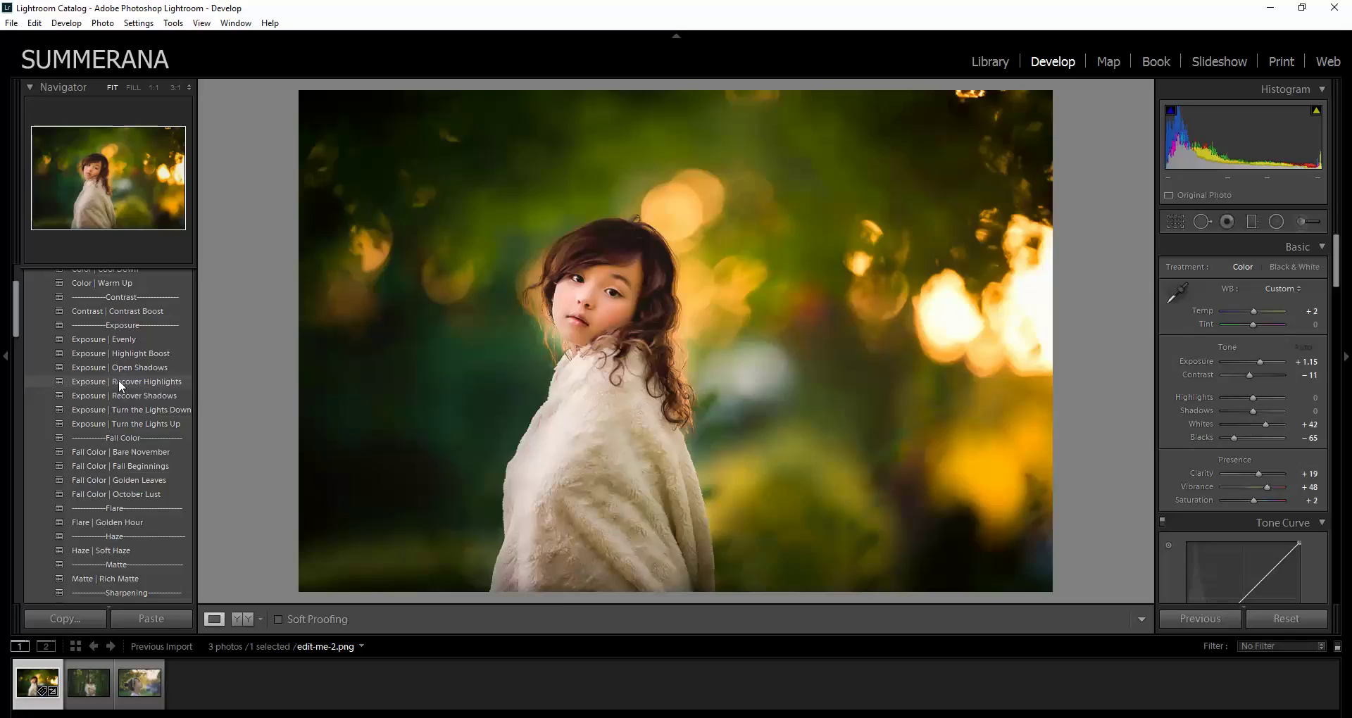
Step: Apply the Exposure | Recover Highlights preset and set Highlights to -29
left_click(118, 381)
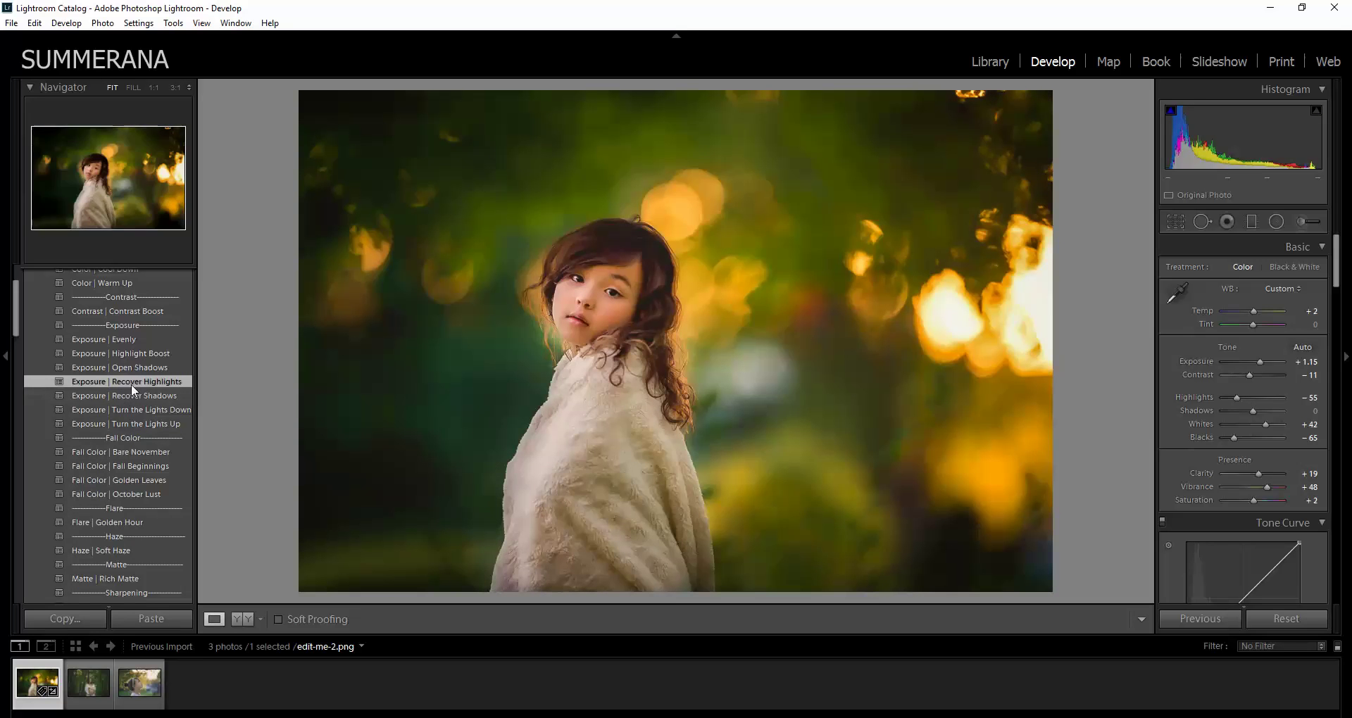
left_click_drag(1236, 397, 1245, 397)
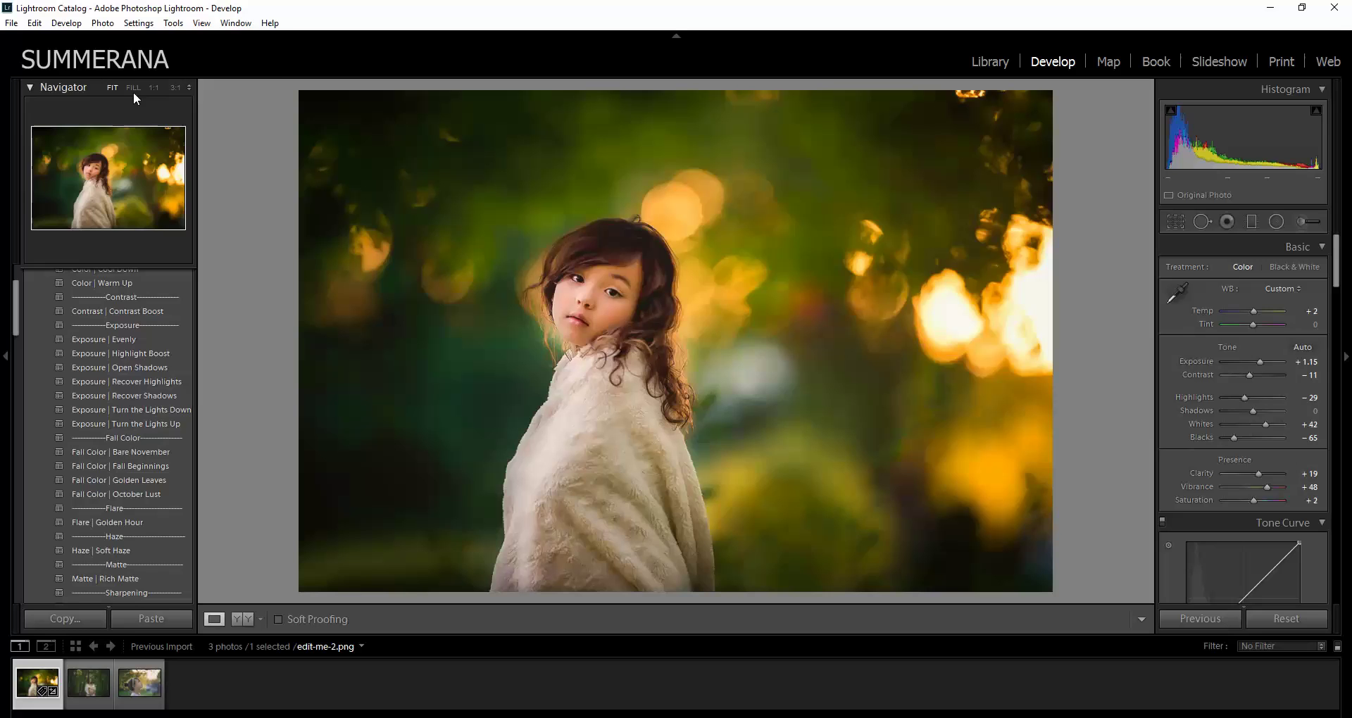
Step: Open The Fader plug-in and choose Exposure | Recover Highlights from the Color Me Fall Preset Collection
left_click(11, 23)
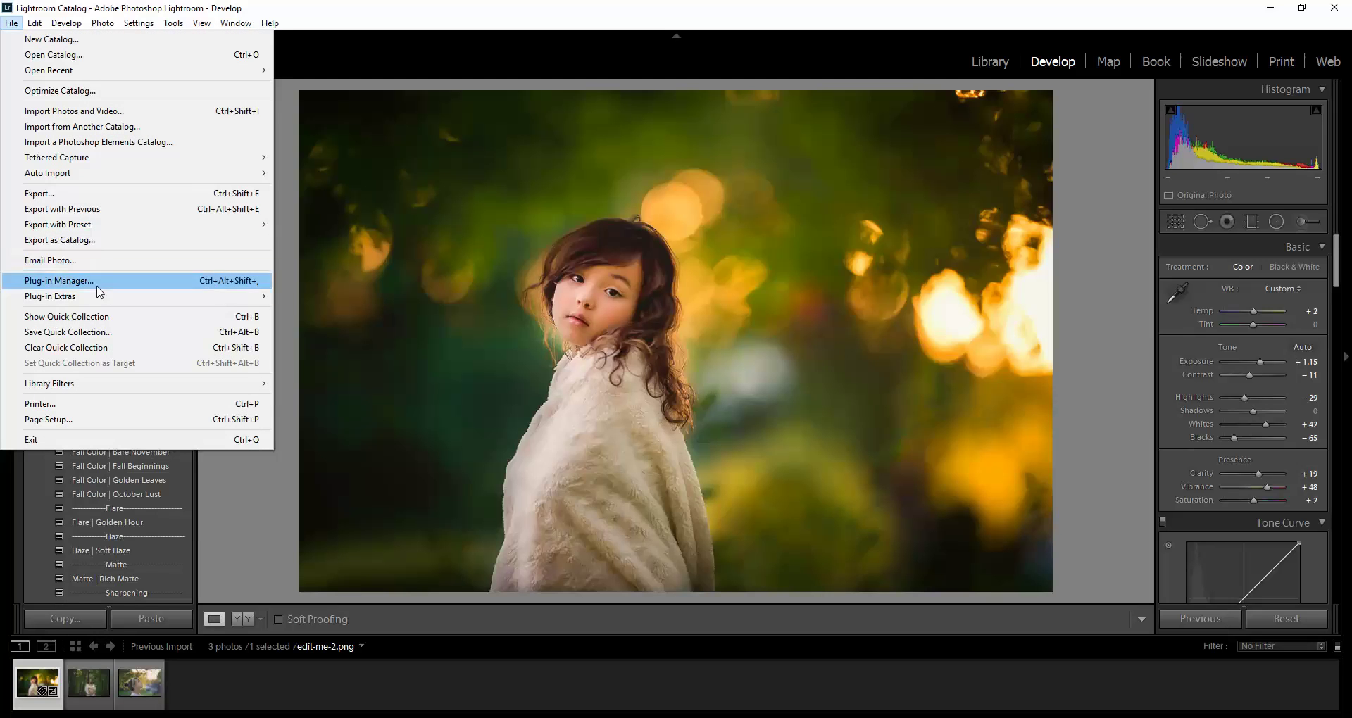
mouse_move(96, 300)
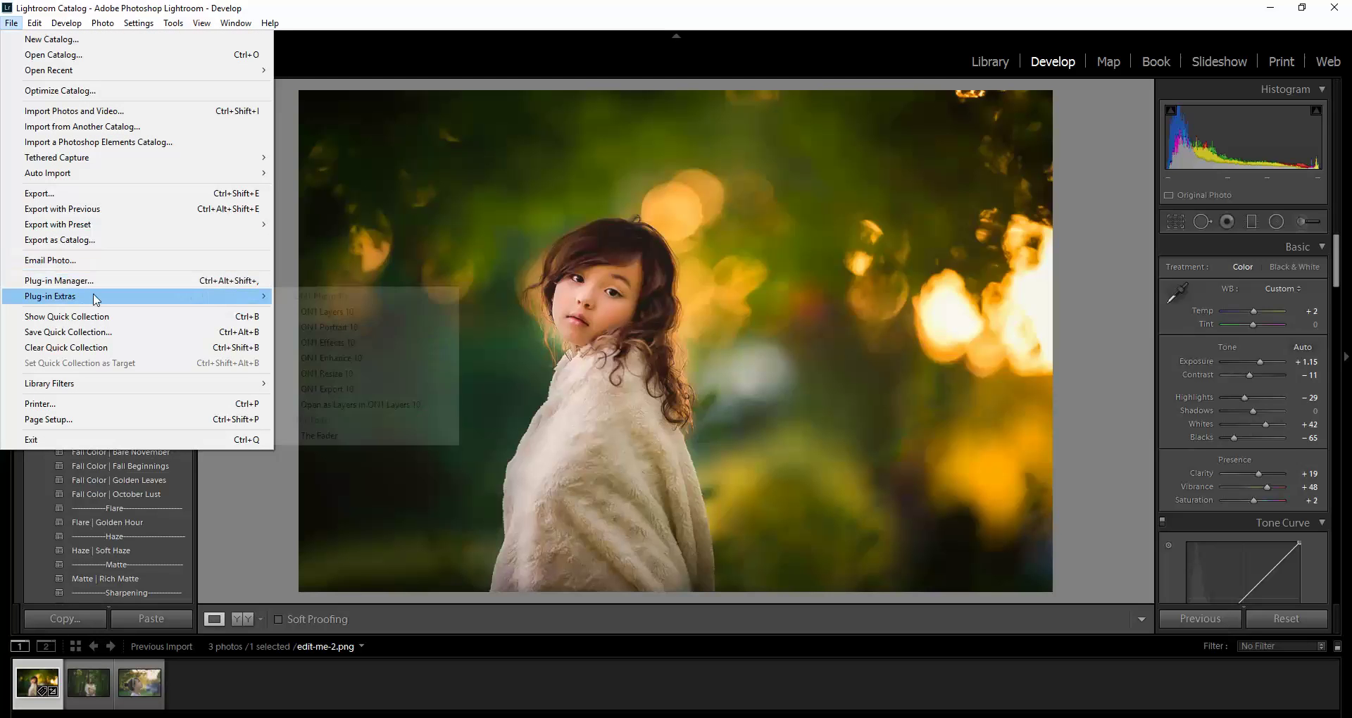
left_click(322, 436)
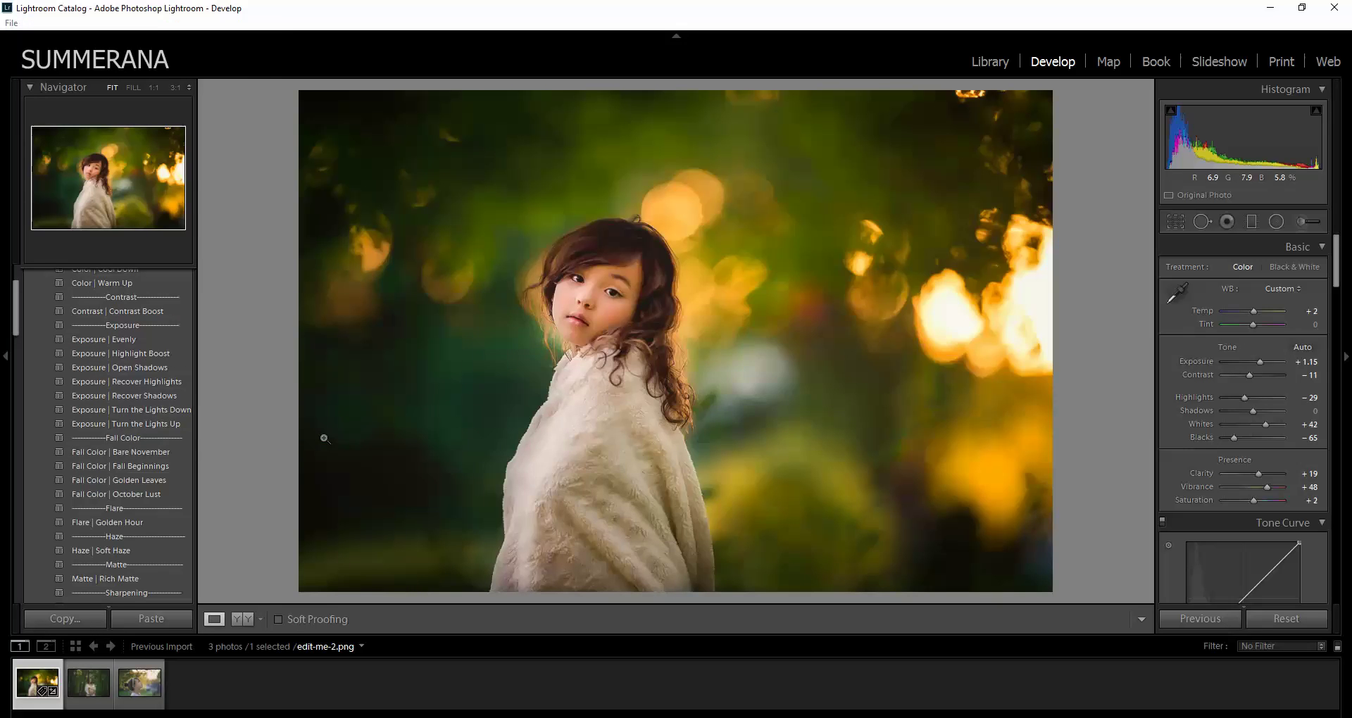
left_click(535, 358)
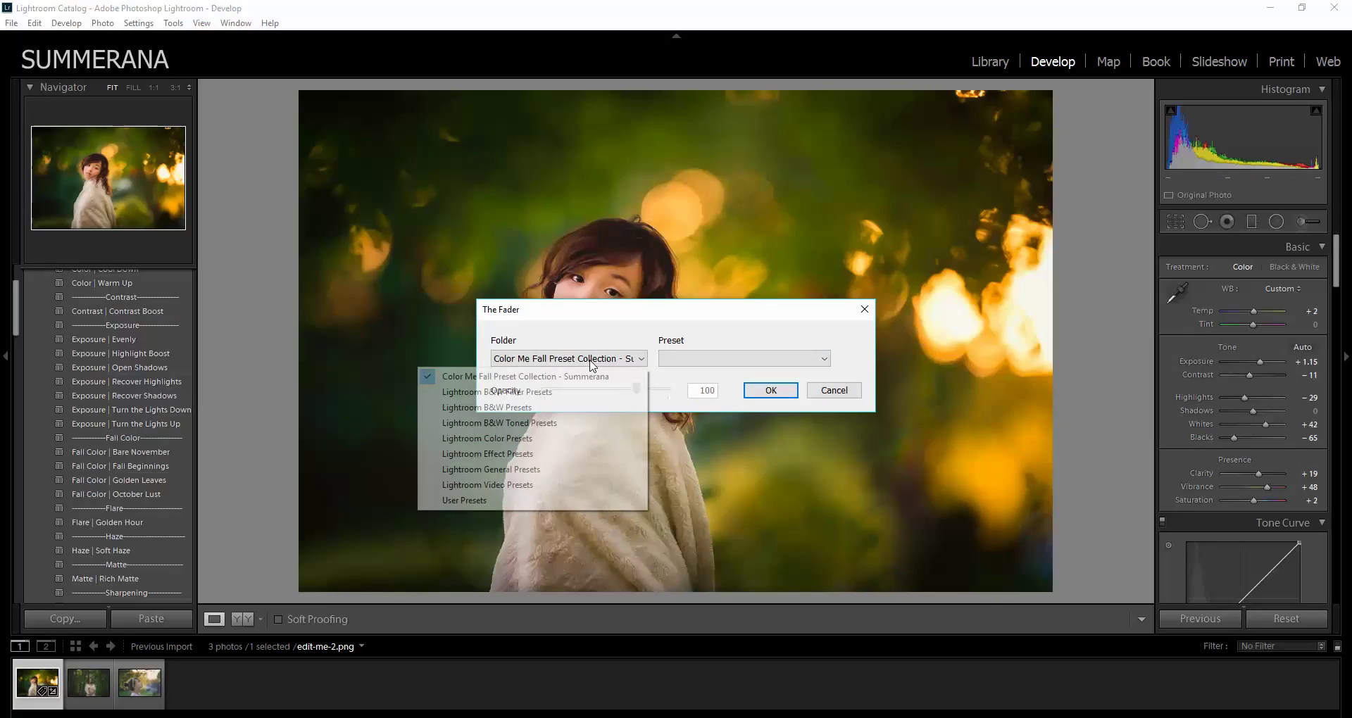
left_click(523, 377)
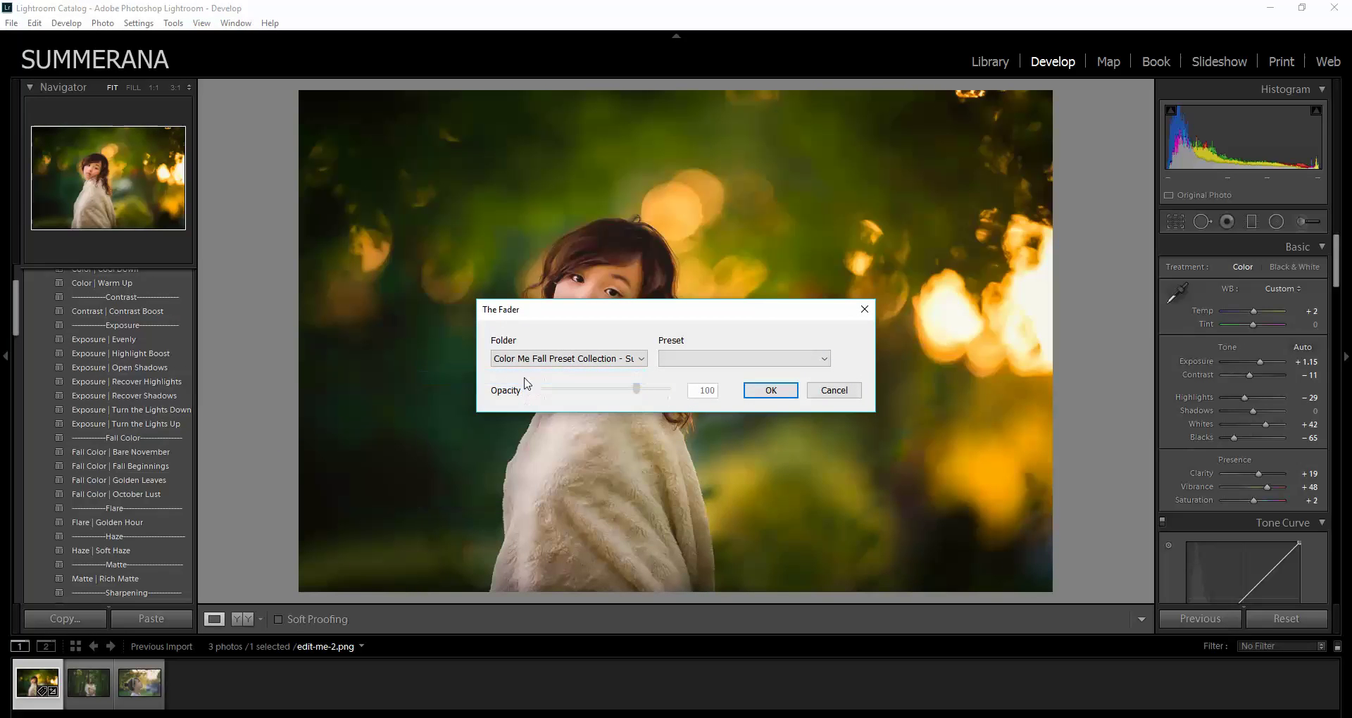
left_click(697, 362)
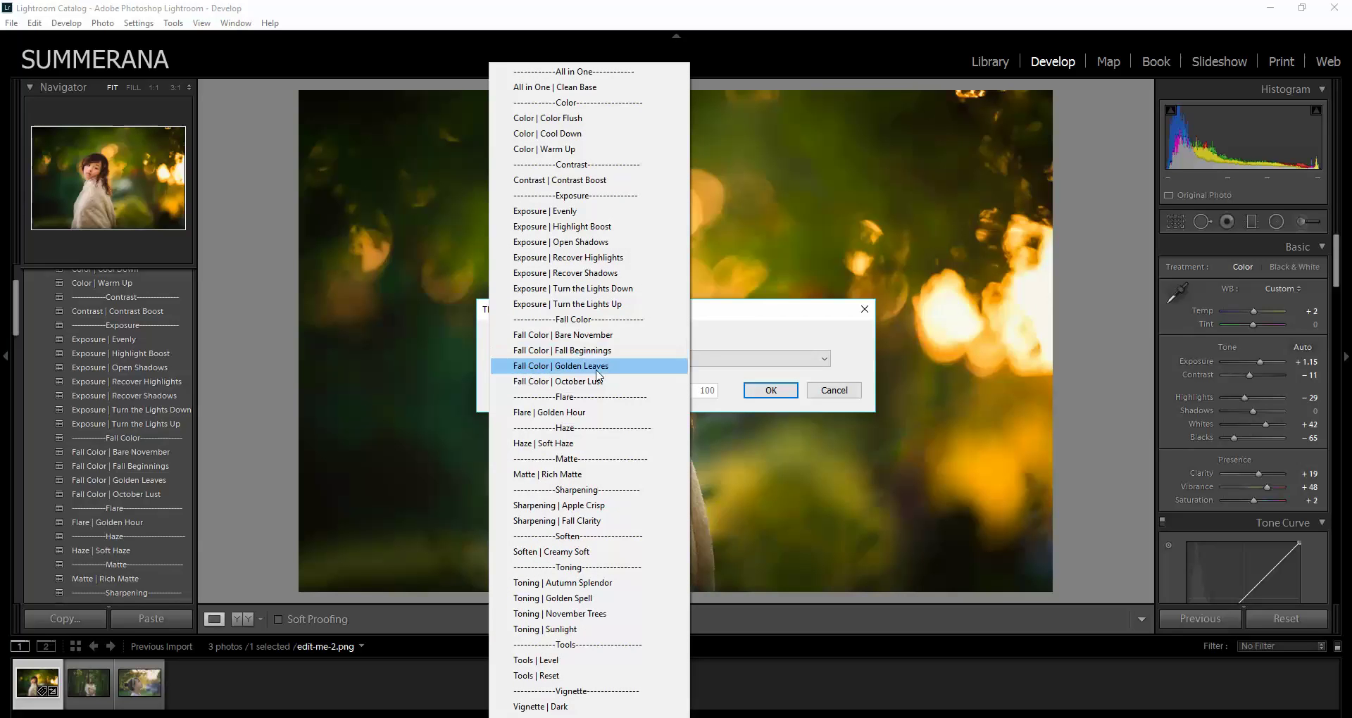
left_click(583, 262)
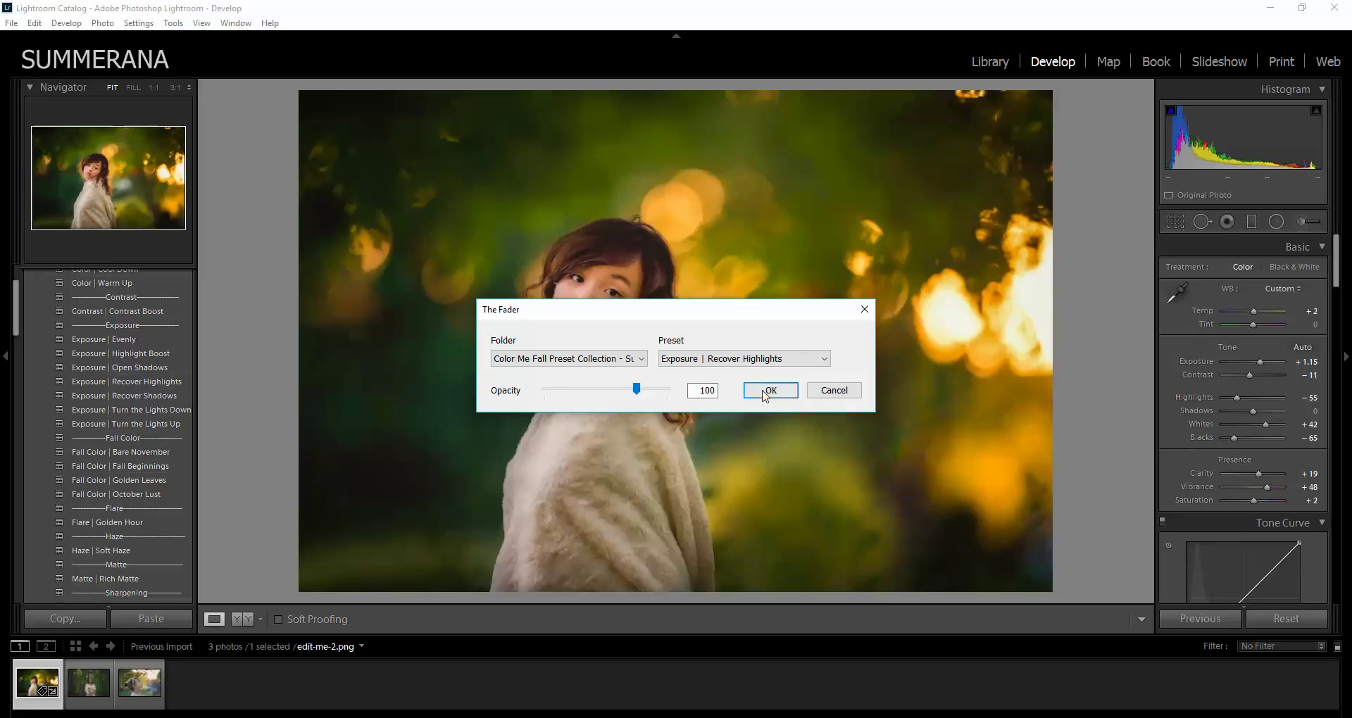
Step: Uncover the photo, lower the preset's fade opacity slightly until Highlights reach -52, and accept the result
left_click_drag(675, 347, 940, 477)
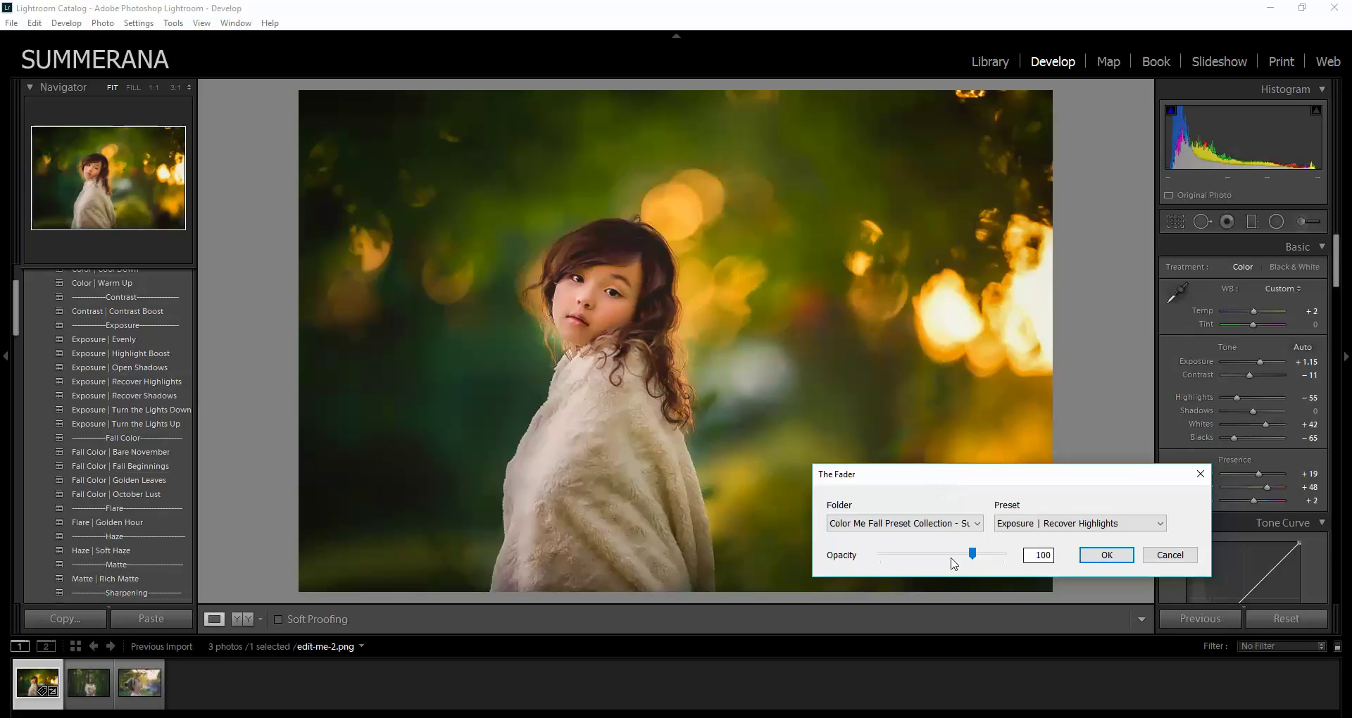
left_click_drag(972, 556, 975, 557)
mouse_move(974, 557)
left_mouse_down()
mouse_move(927, 557)
mouse_move(964, 558)
left_mouse_up()
left_click(1109, 556)
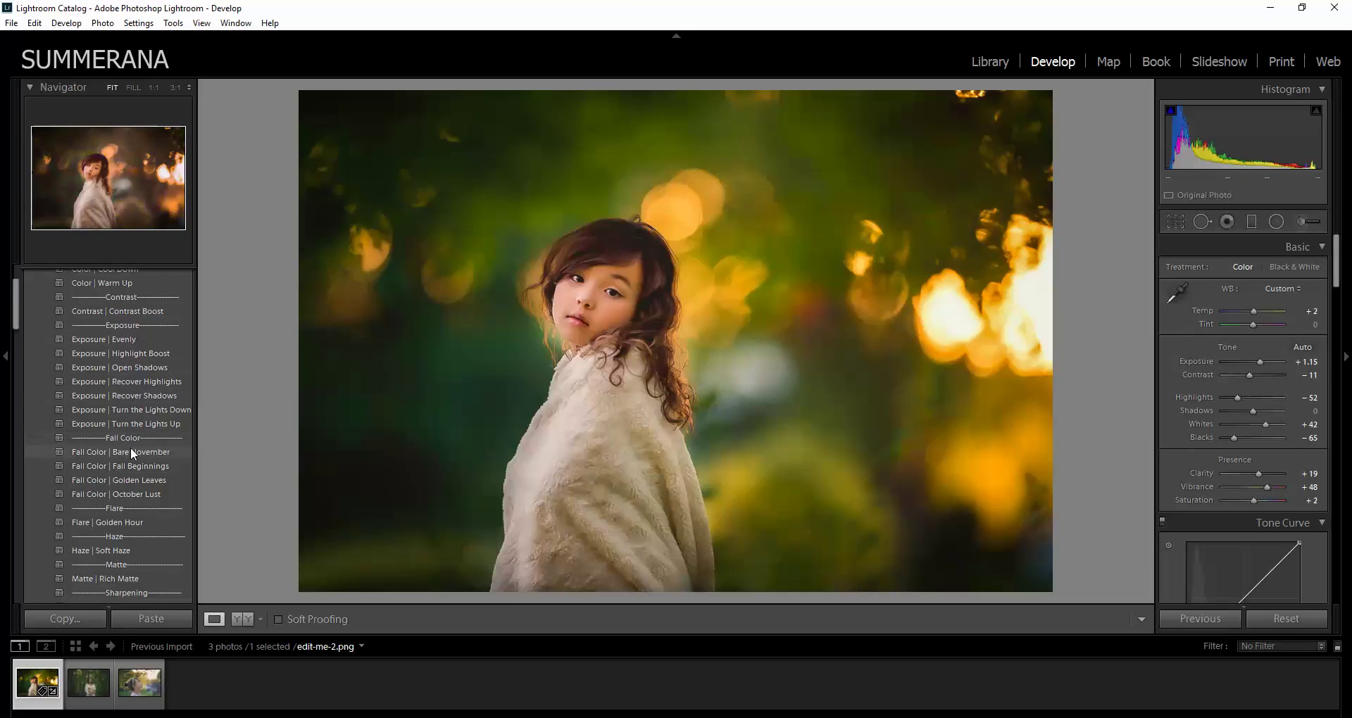
Step: Apply the Flare | Golden Hour preset and select its radial filter above the girl for editing
scroll(128, 402, "down", 3)
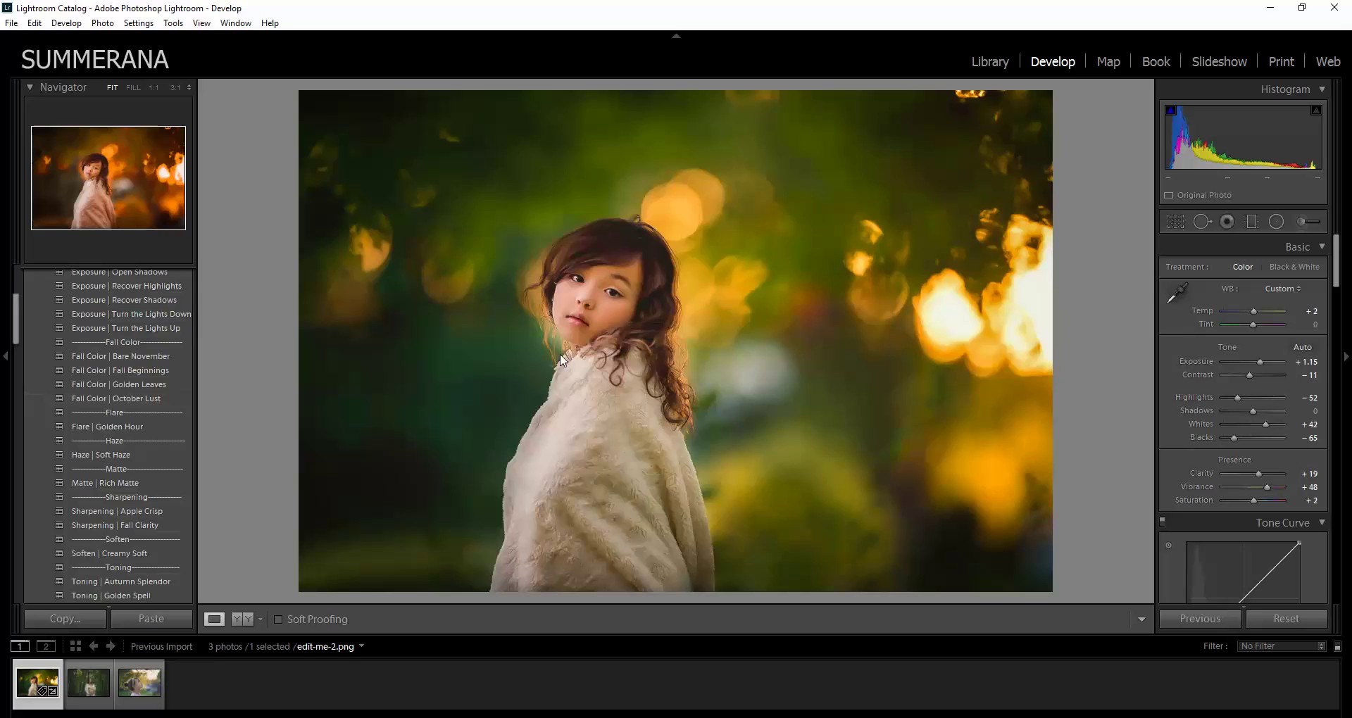
left_click(109, 425)
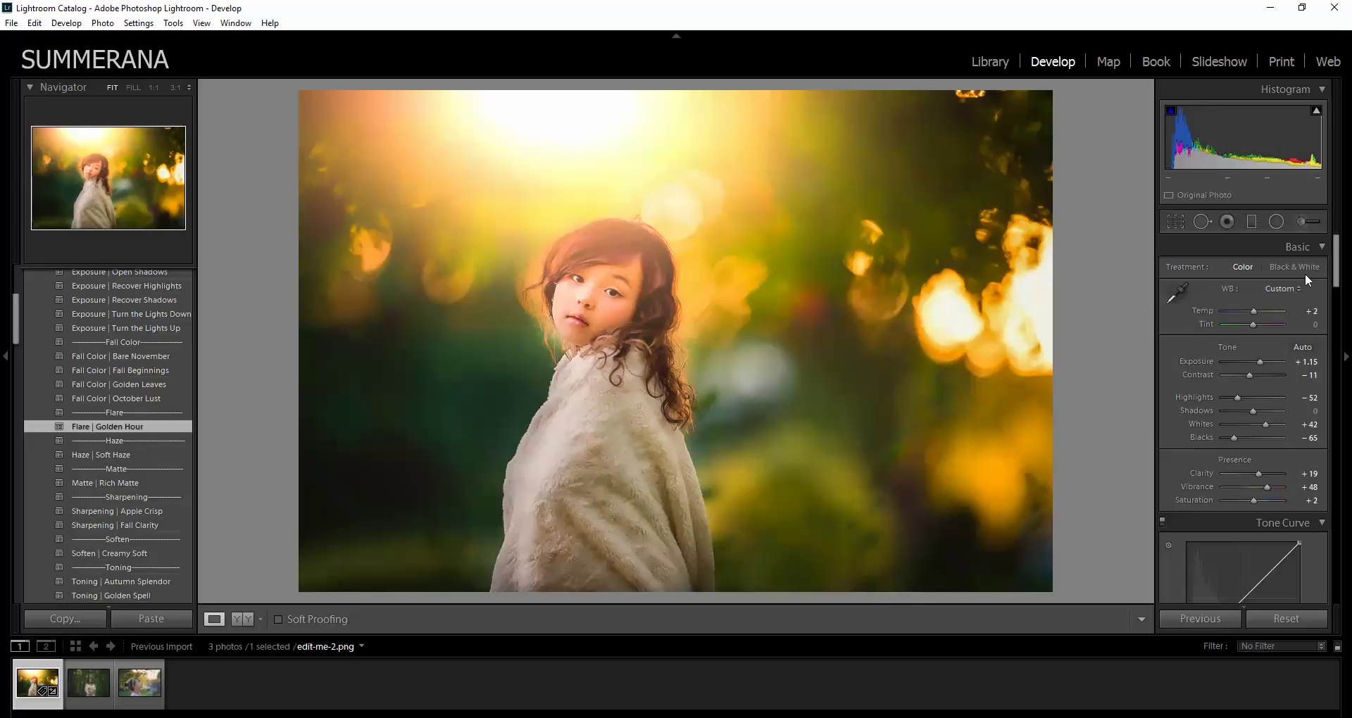
left_click(1276, 223)
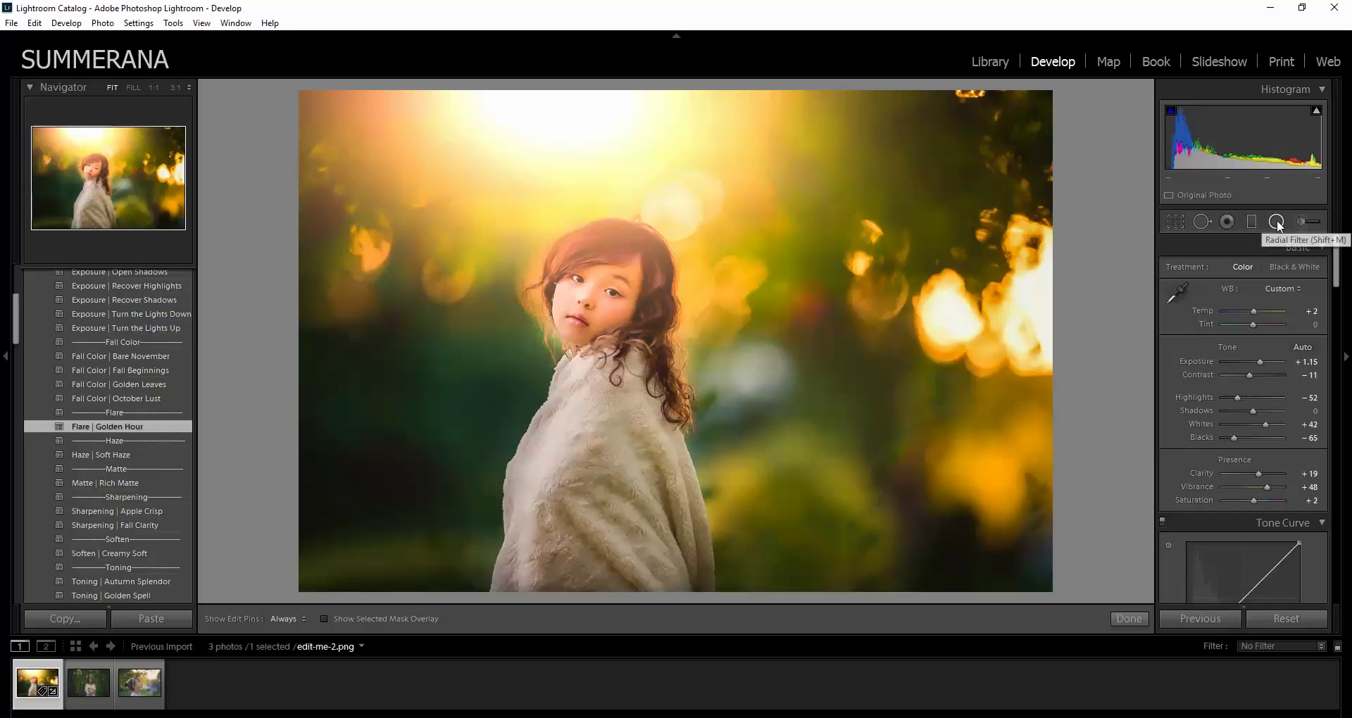
left_click(552, 86)
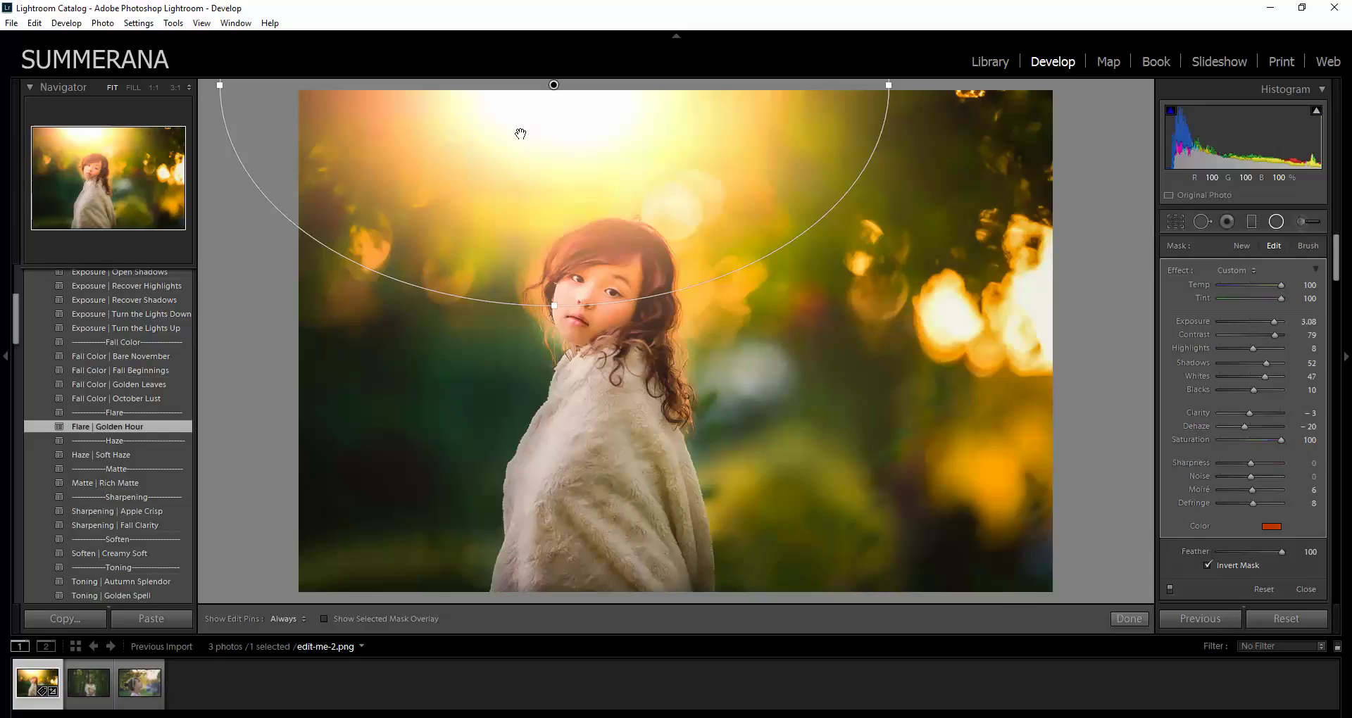
Step: Reposition, rotate and resize the flare's radial filter over the bright light beside the girl, and close the Radial Filter
left_click_drag(522, 135, 1150, 286)
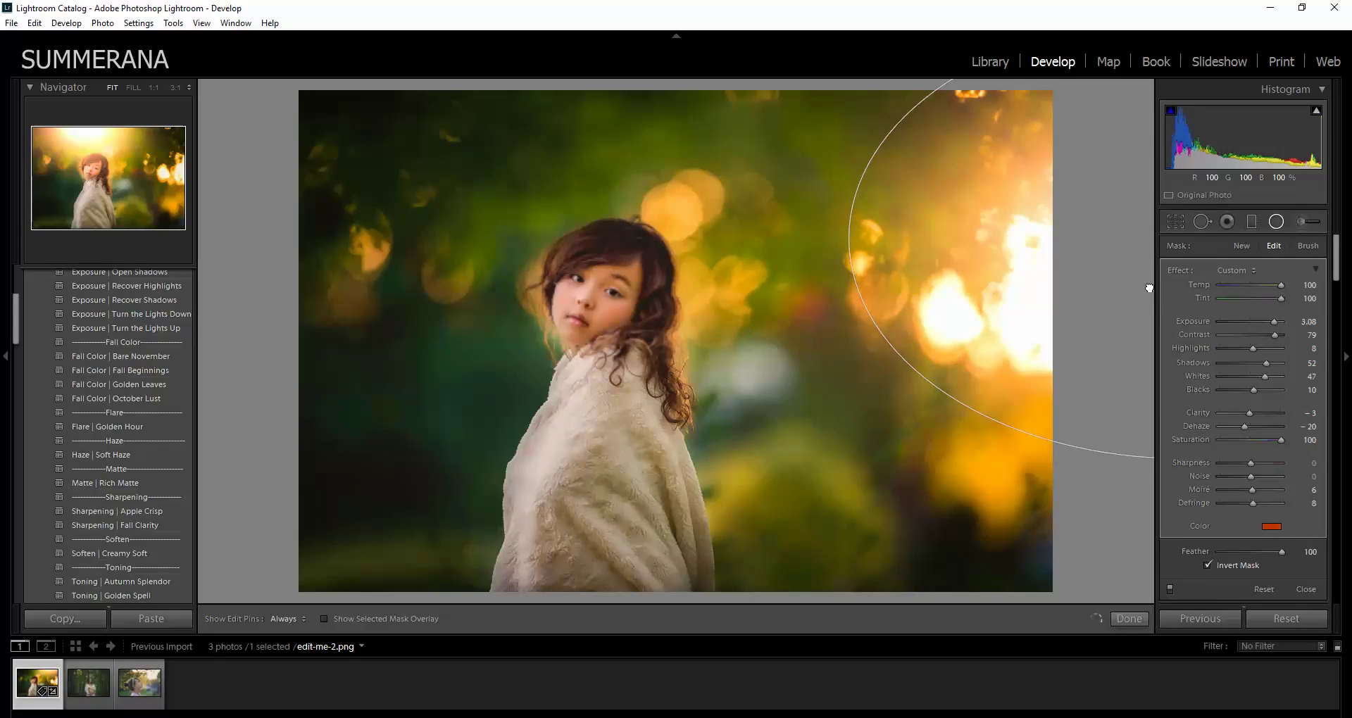
left_click_drag(1035, 202, 1026, 230)
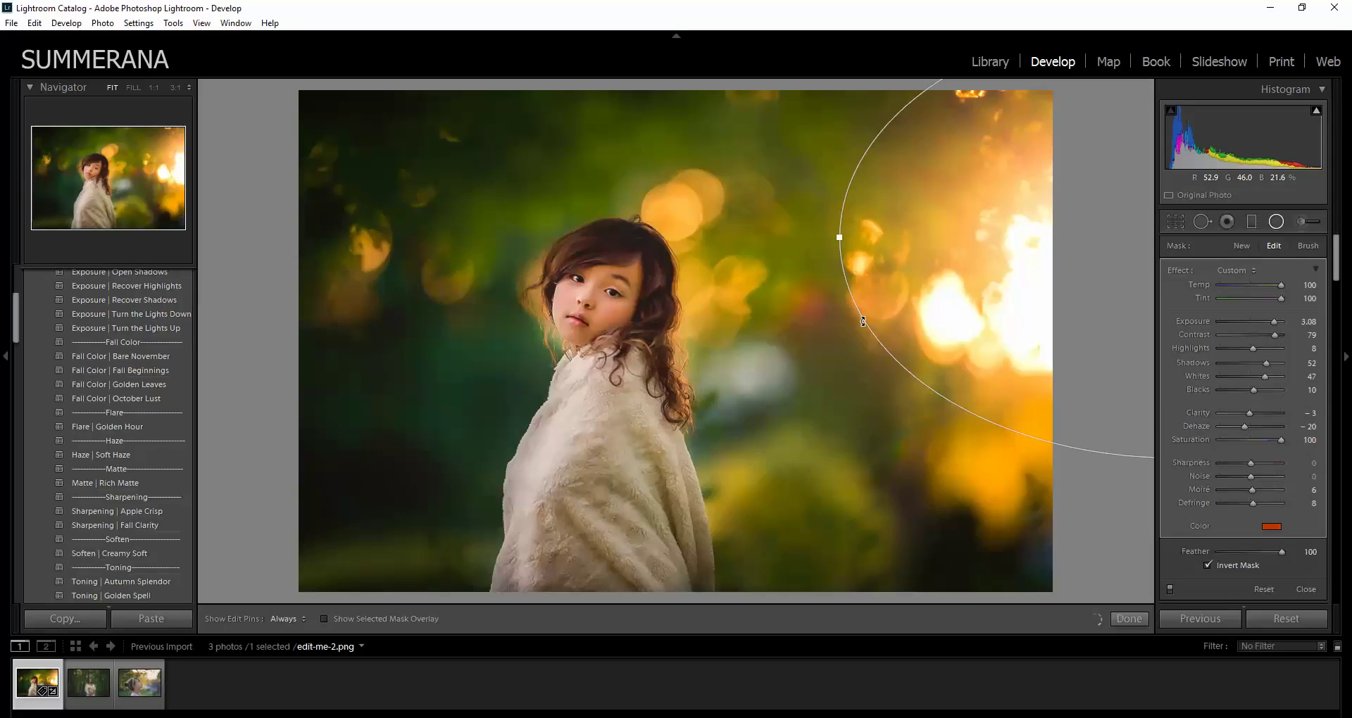
left_click_drag(856, 315, 878, 208)
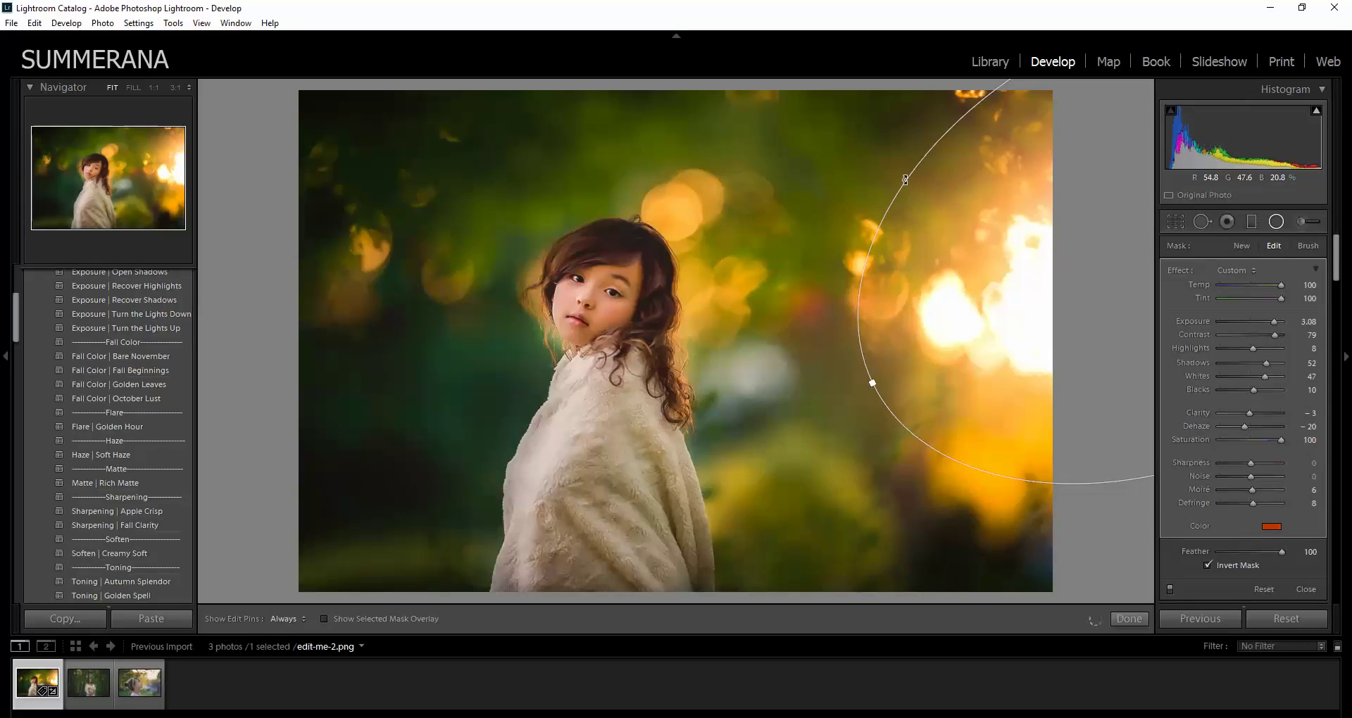
left_click_drag(1020, 181, 841, 267)
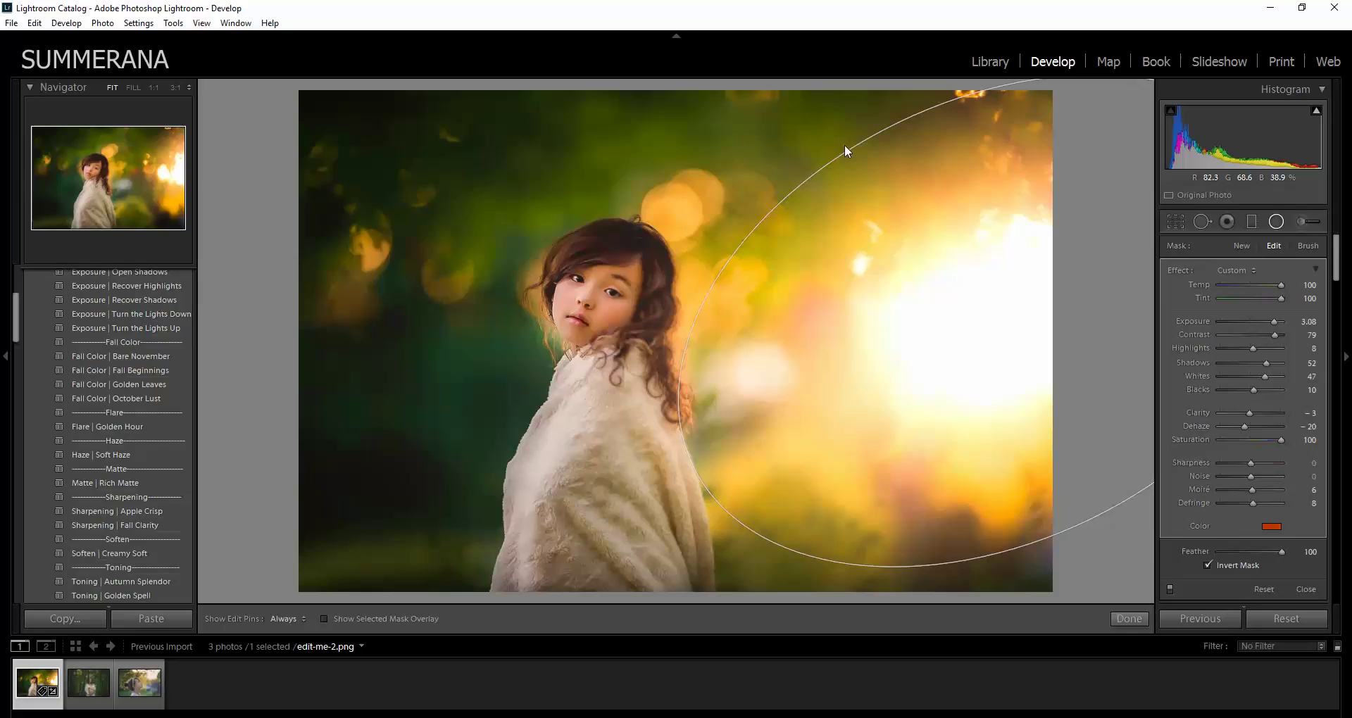
left_click_drag(885, 104, 882, 105)
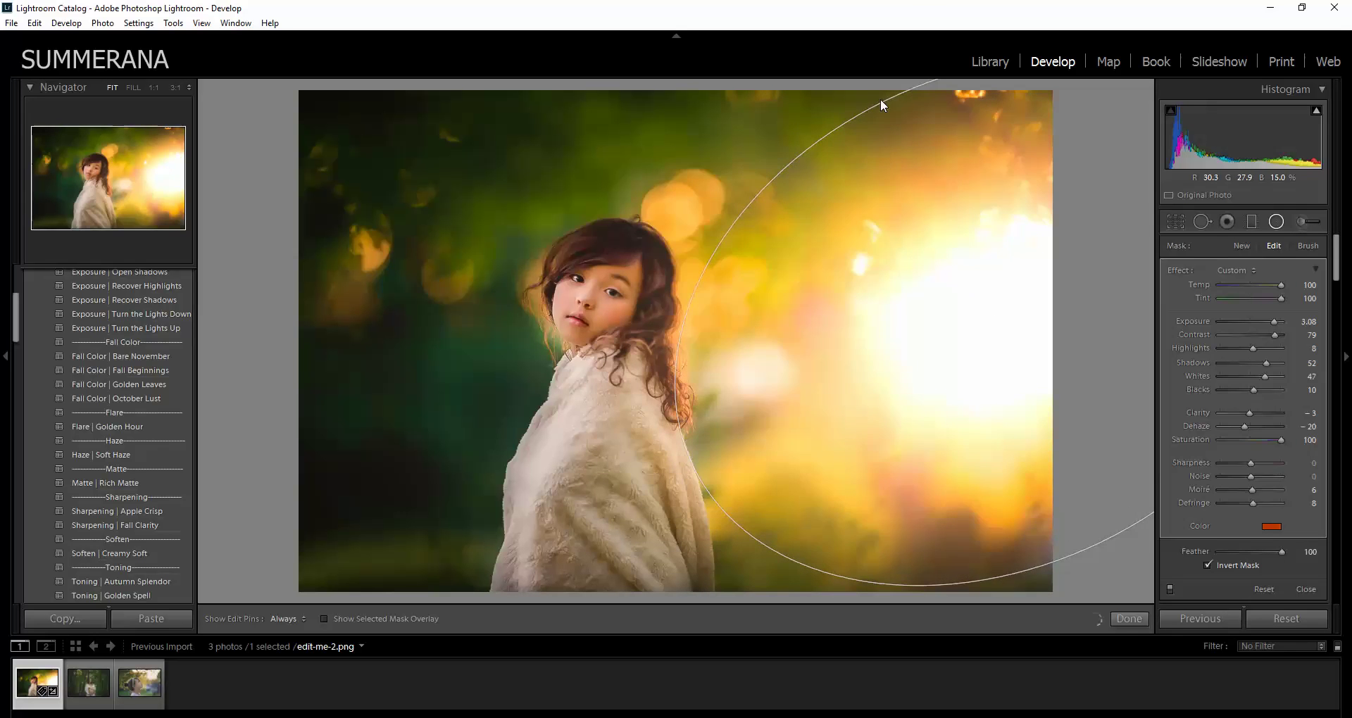
left_click_drag(962, 222, 1045, 206)
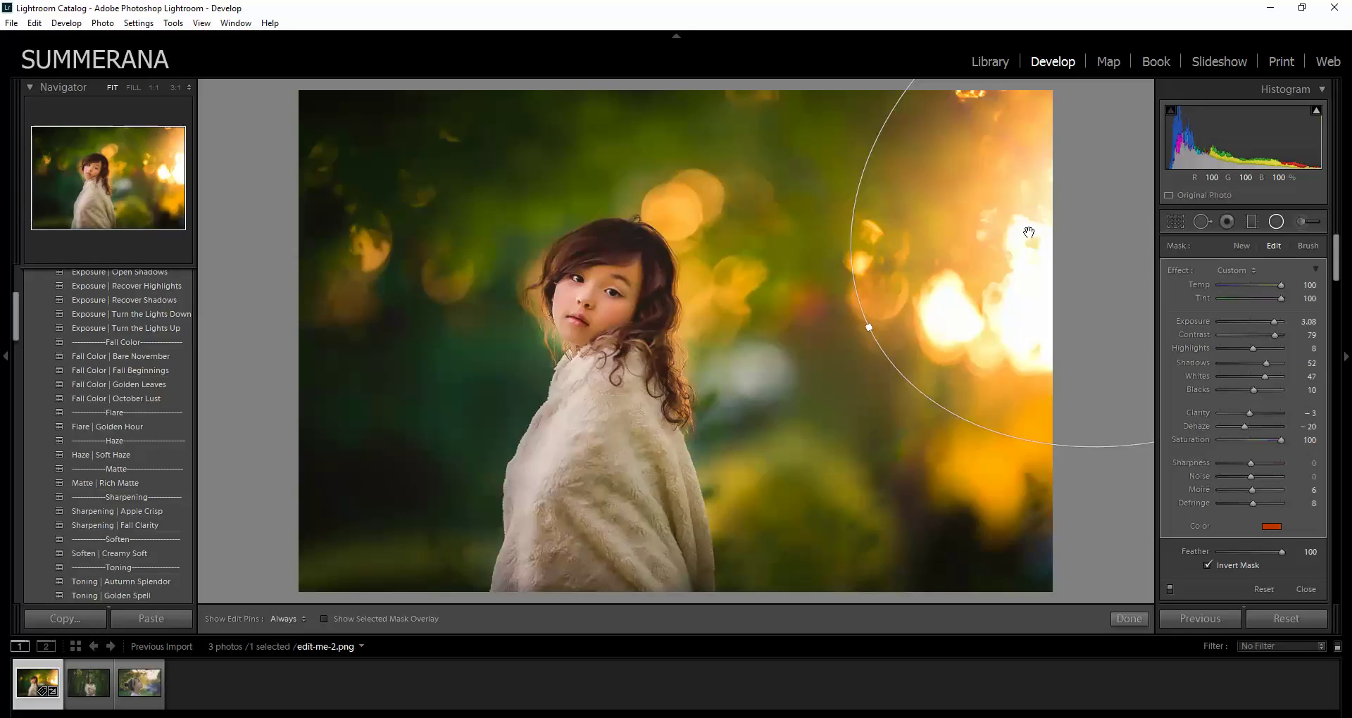
left_click(1277, 222)
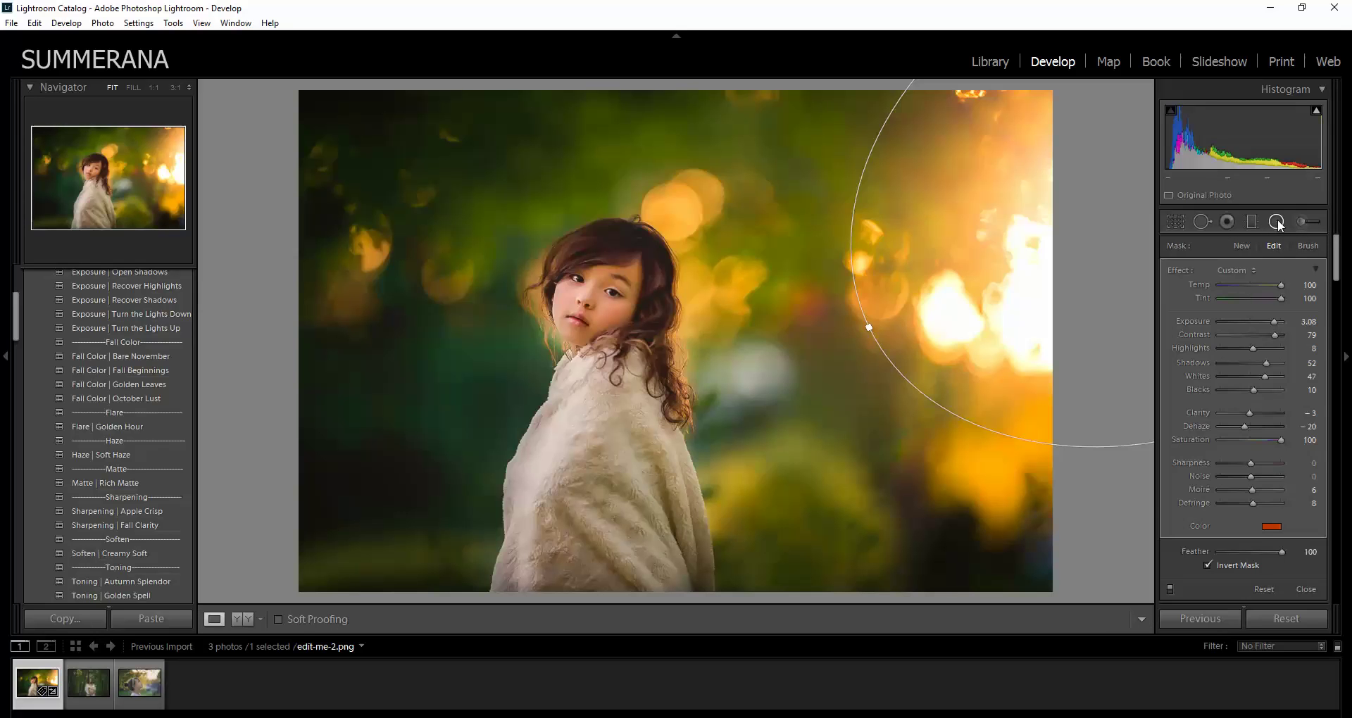
Step: Undo the latest adjustments to the flare's radial filter and return to the whole-photo view
key("ctrl+z")
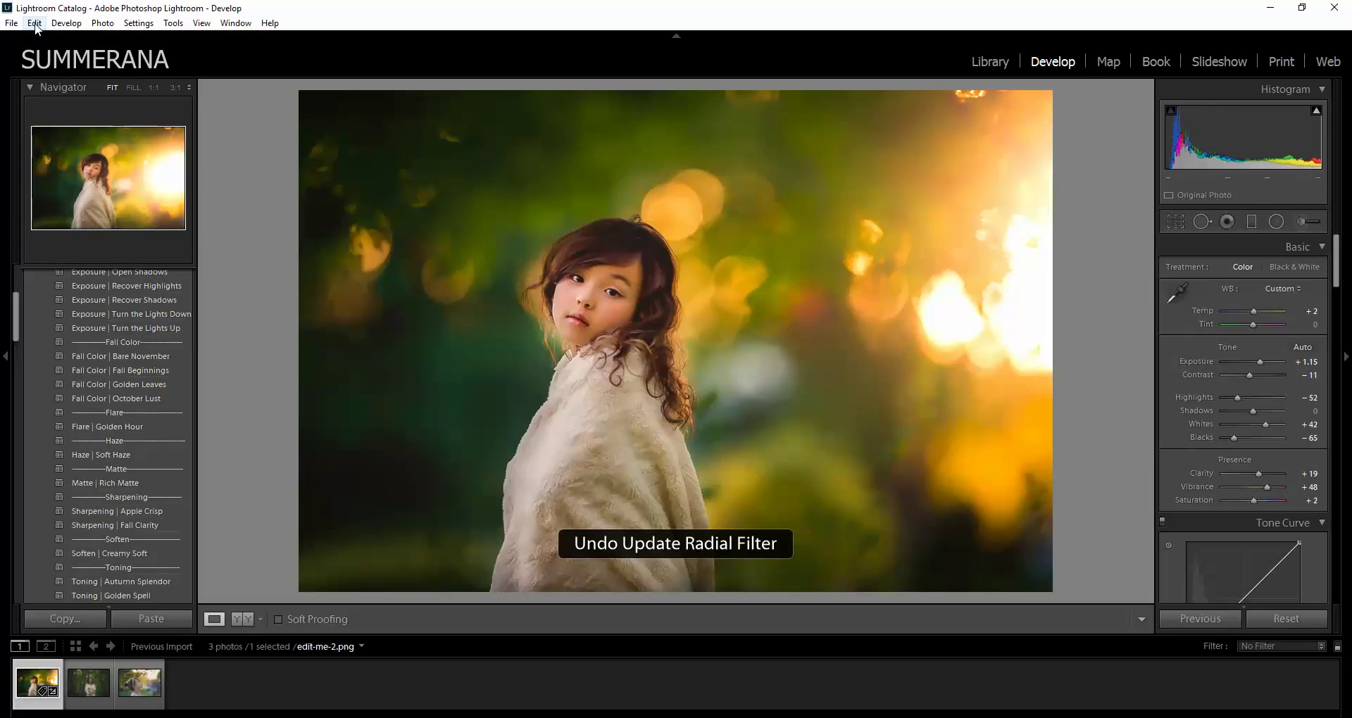
left_click(34, 23)
left_click(33, 25)
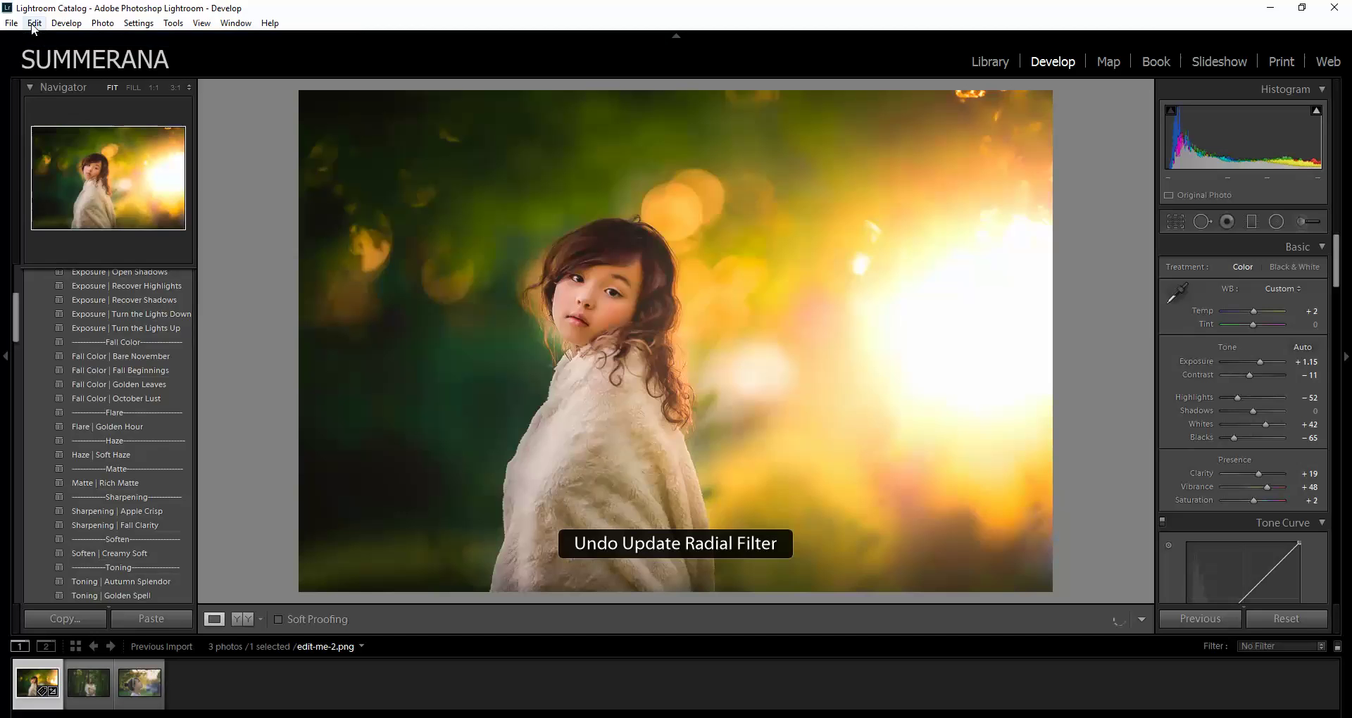
left_click(33, 24)
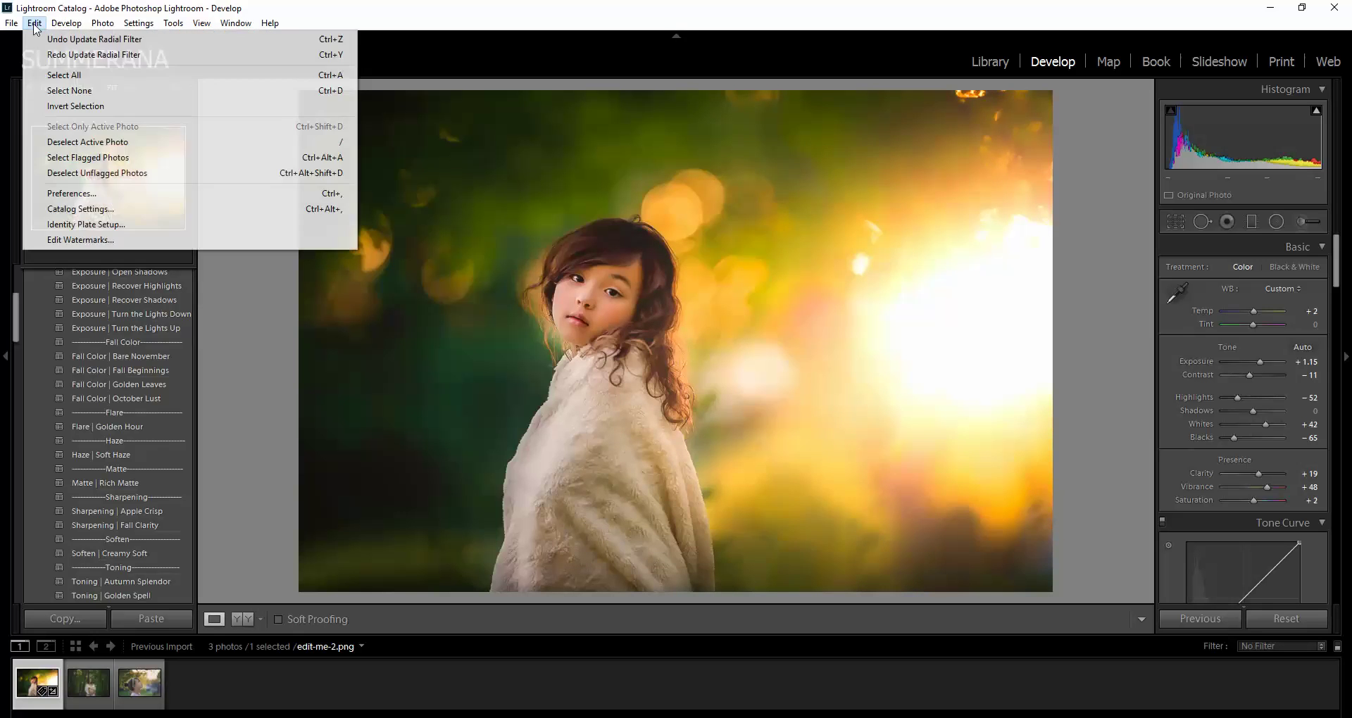
left_click(981, 266)
left_click(992, 279)
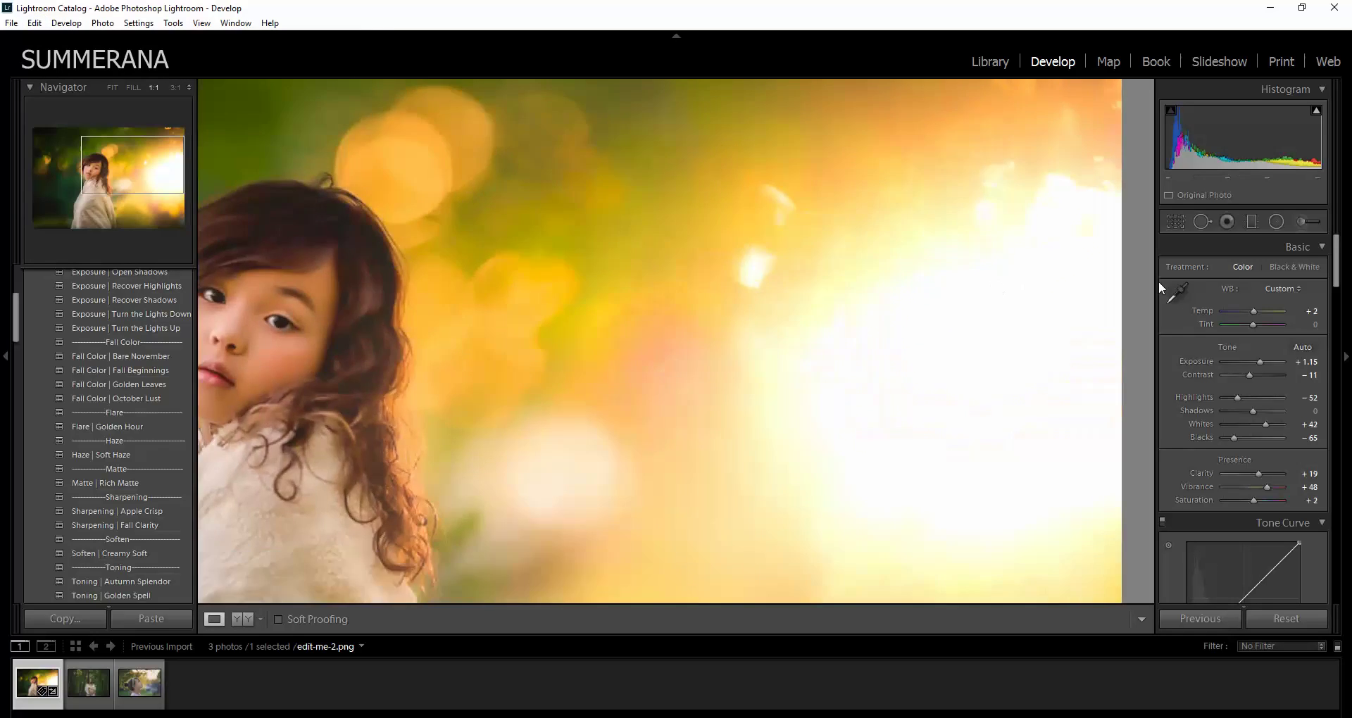
left_click(1088, 263)
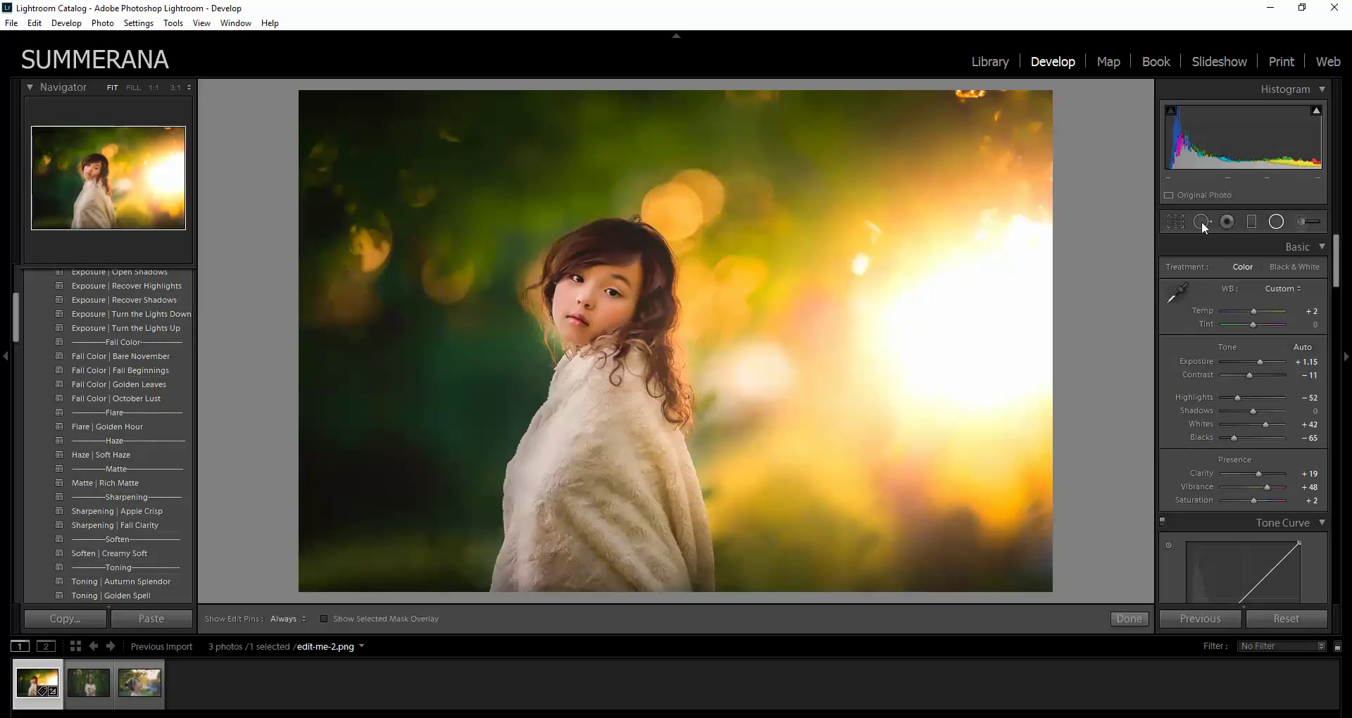
Step: Delete the golden flare's radial filter from the photo
left_click(1276, 222)
right_click(993, 317)
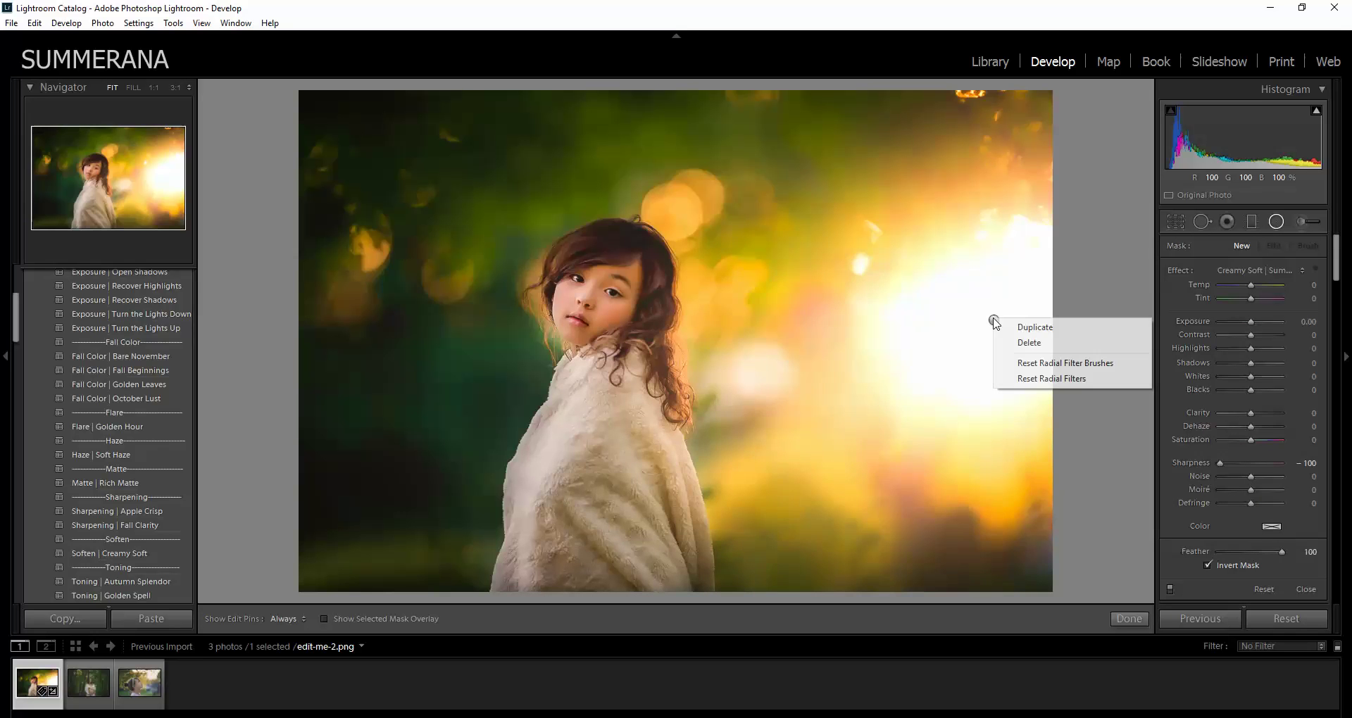
left_click(1029, 341)
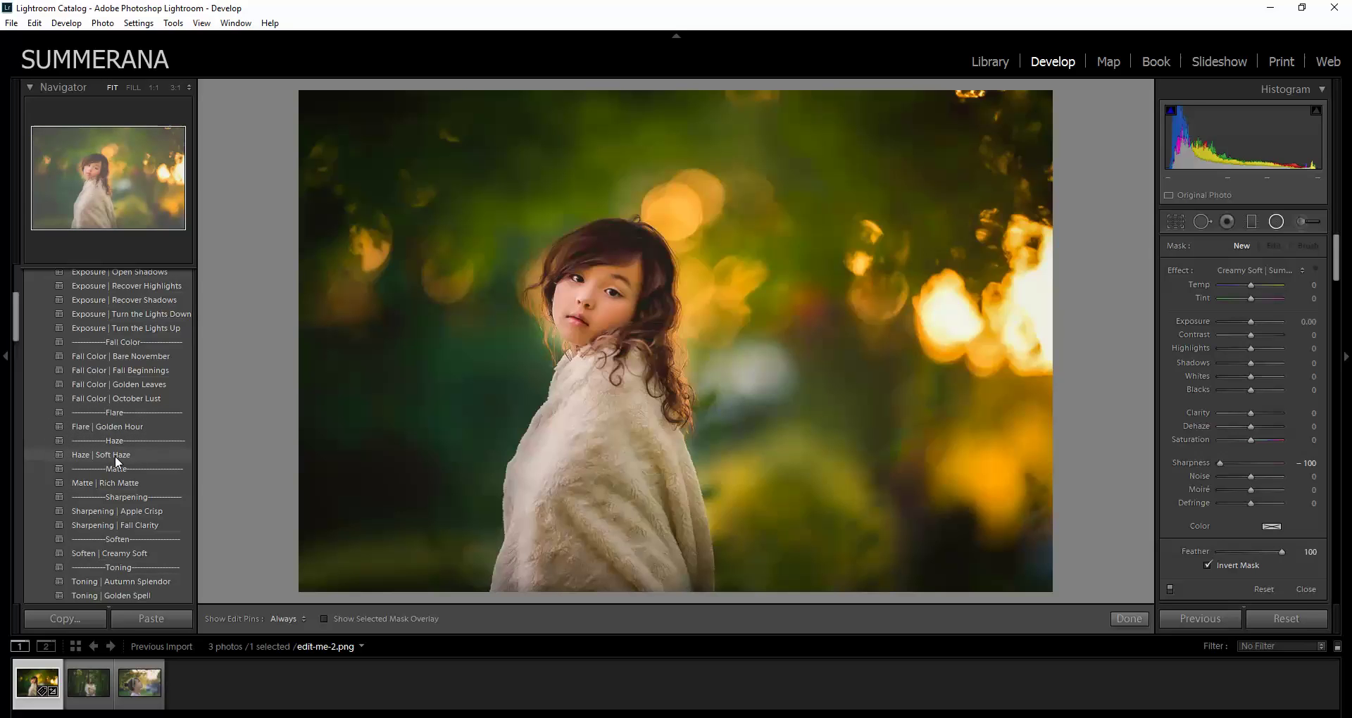
Step: Try the Matte | Rich Matte preset on the photo and undo it
left_click(112, 483)
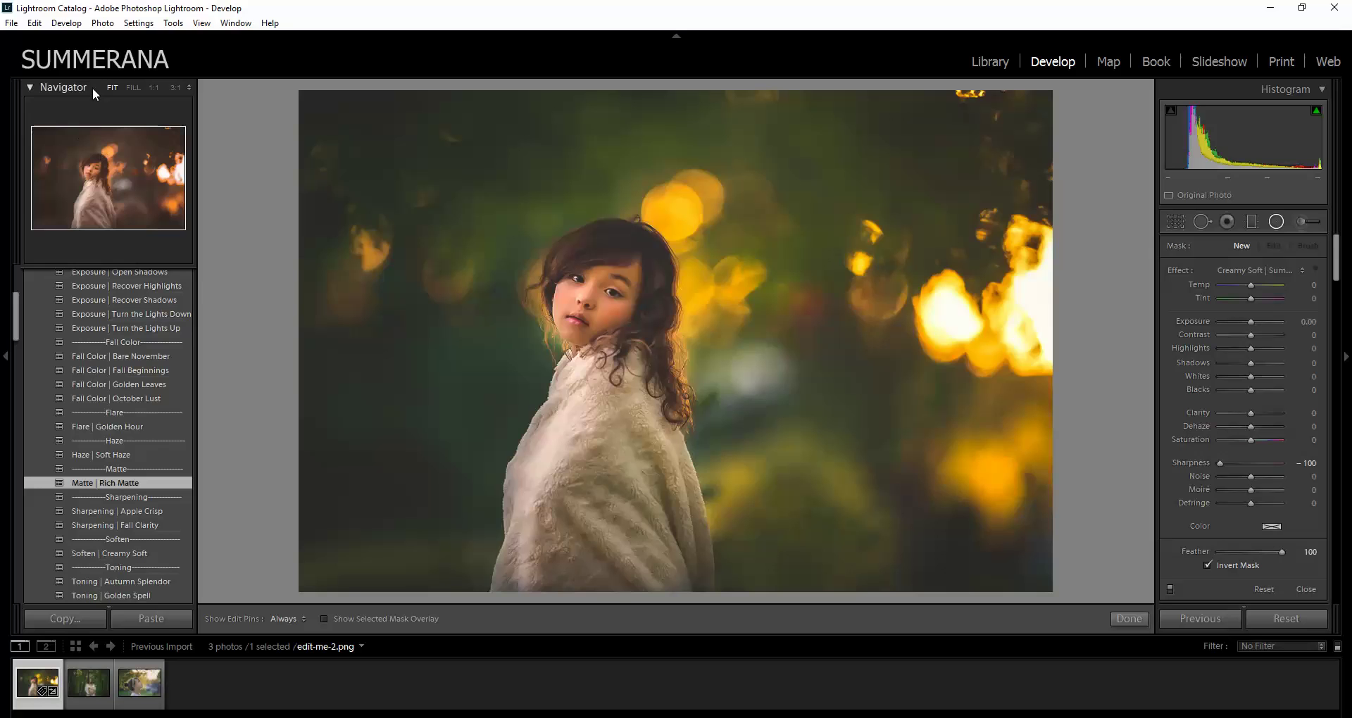
left_click(34, 24)
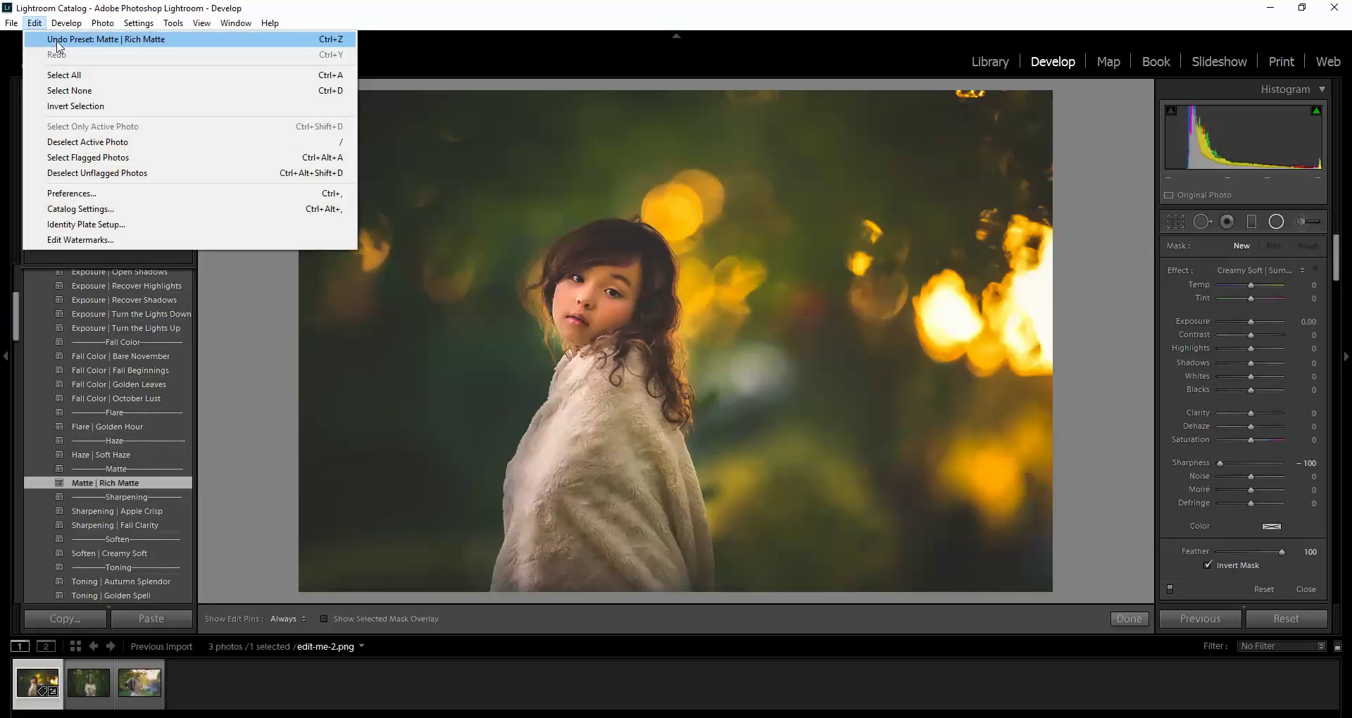
left_click(49, 36)
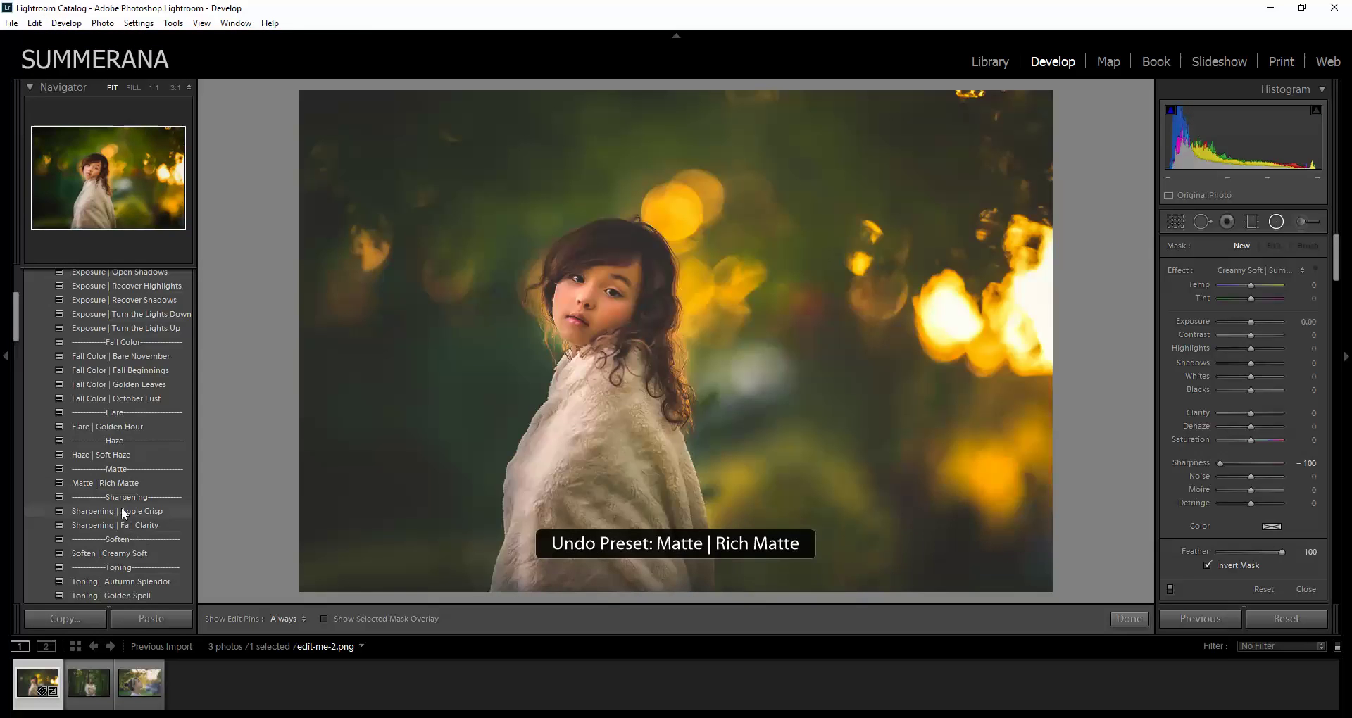
Step: Try the Toning | Autumn Splendor preset on the photo and undo it
scroll(118, 563, "down", 3)
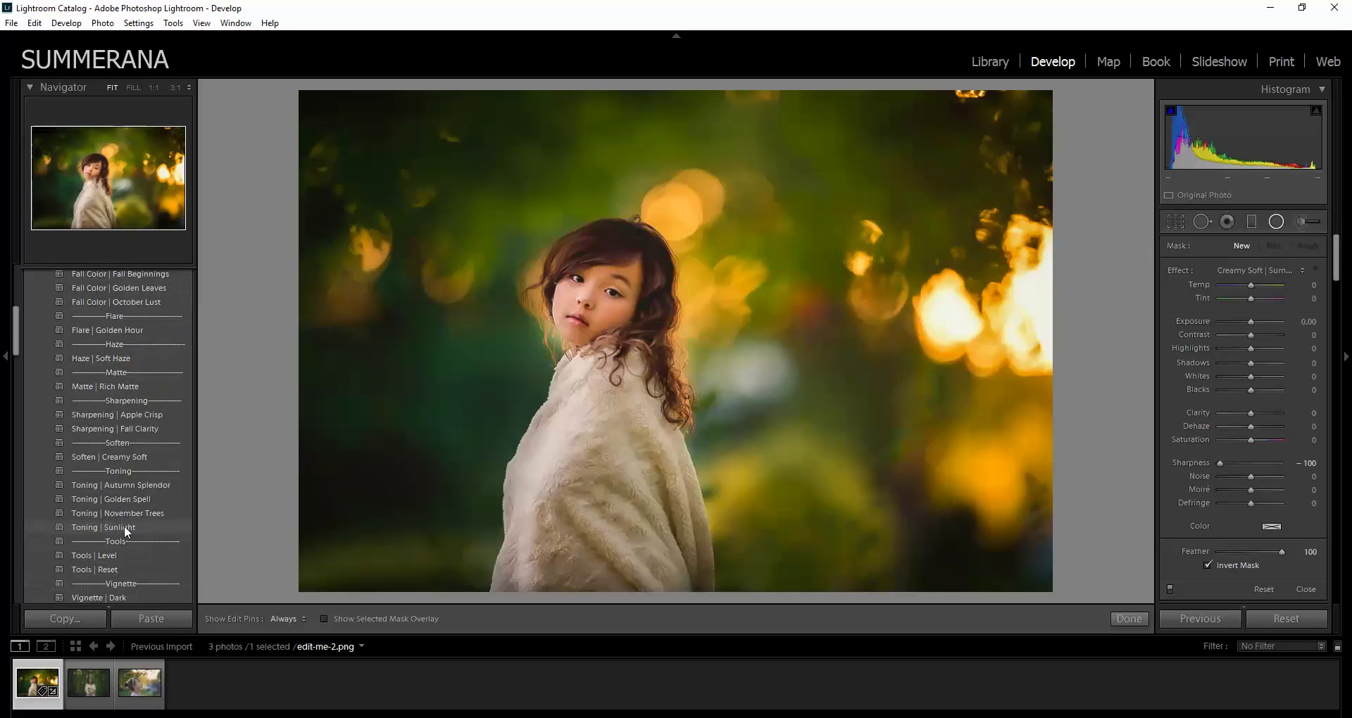
left_click(120, 483)
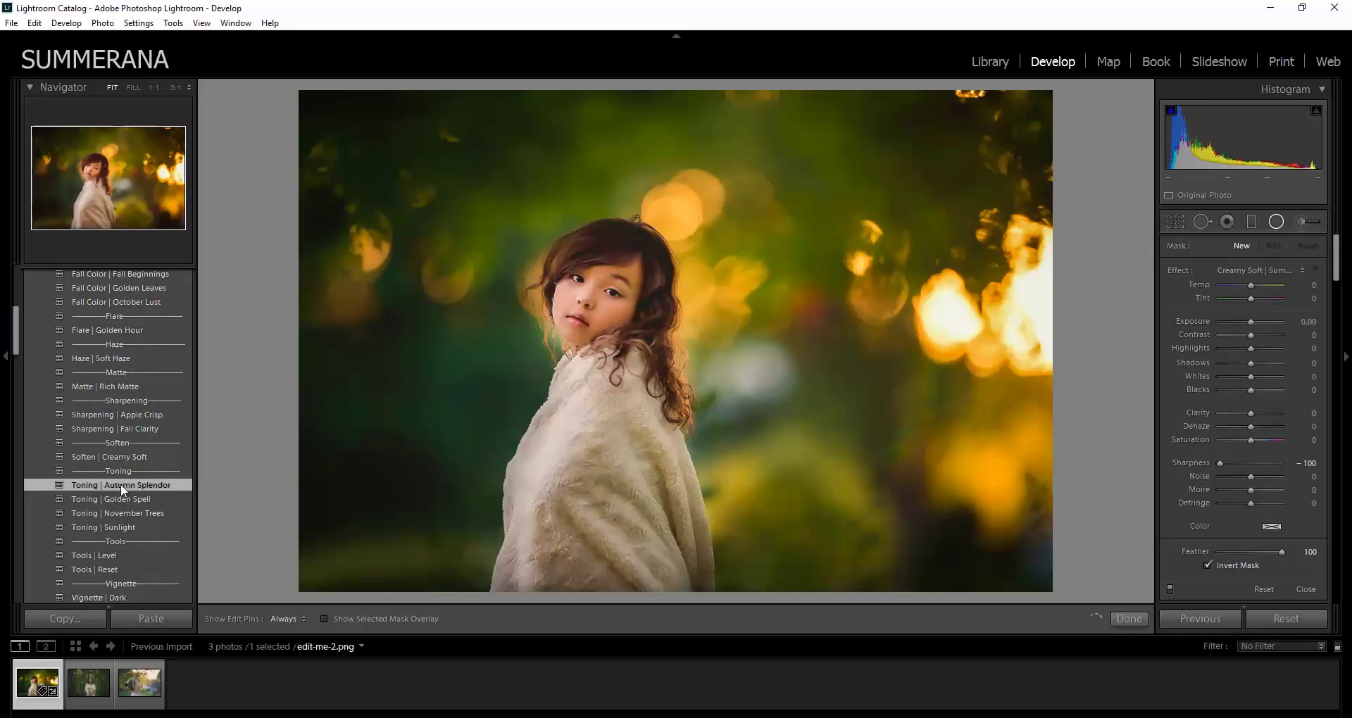
left_click(36, 23)
left_click(63, 39)
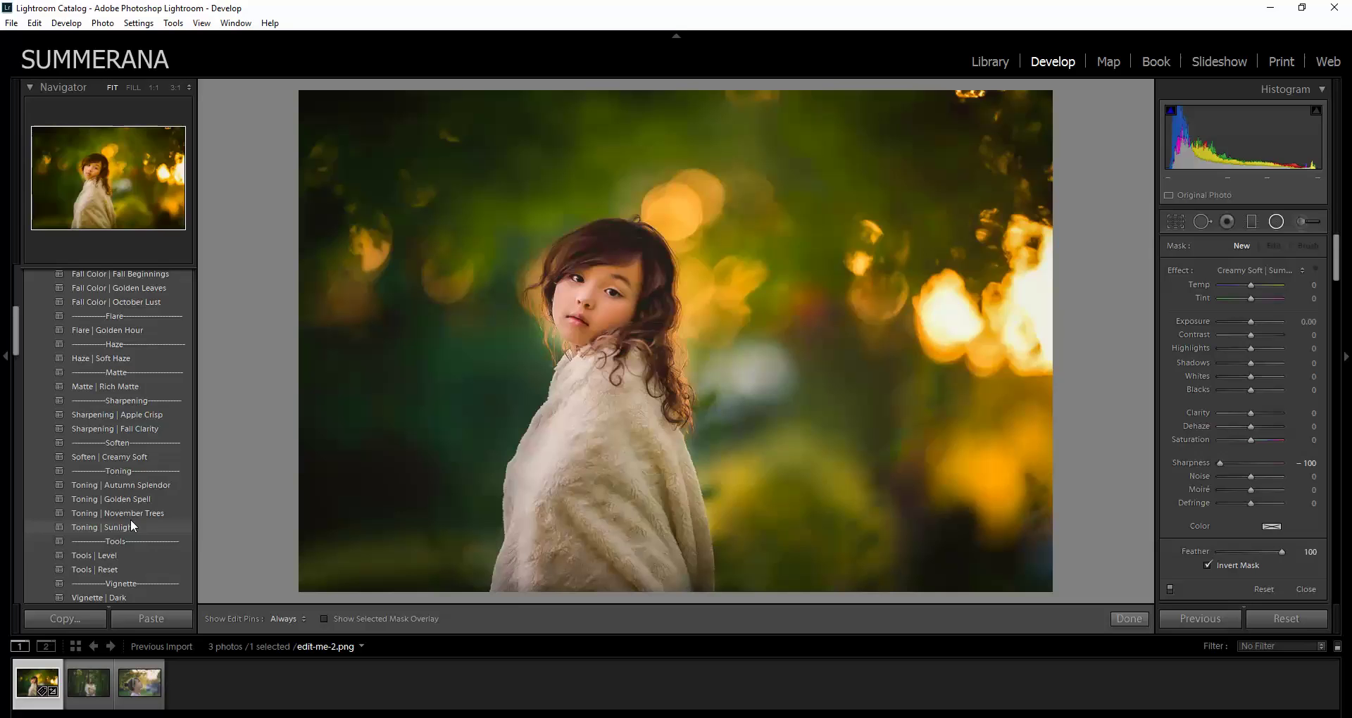
Step: Try the Tools | Level preset on the photo and undo it
left_click(109, 556)
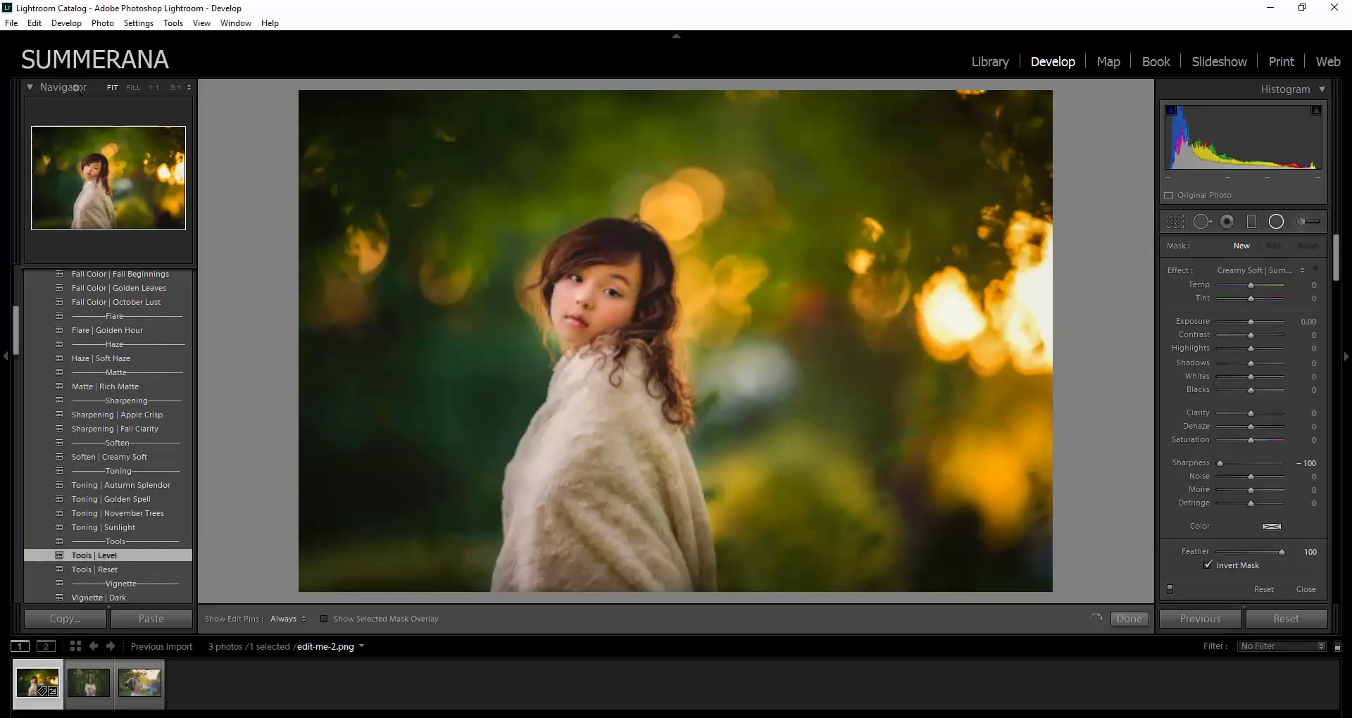
left_click(34, 27)
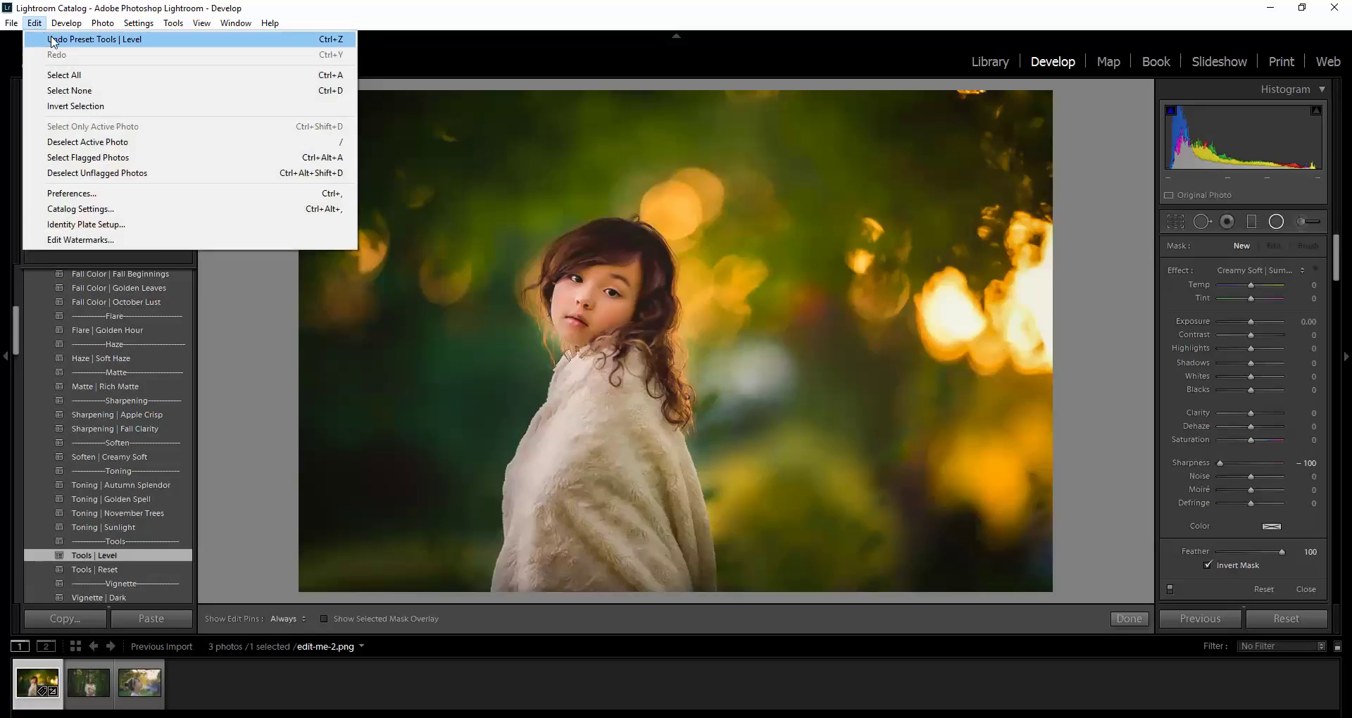
left_click(50, 36)
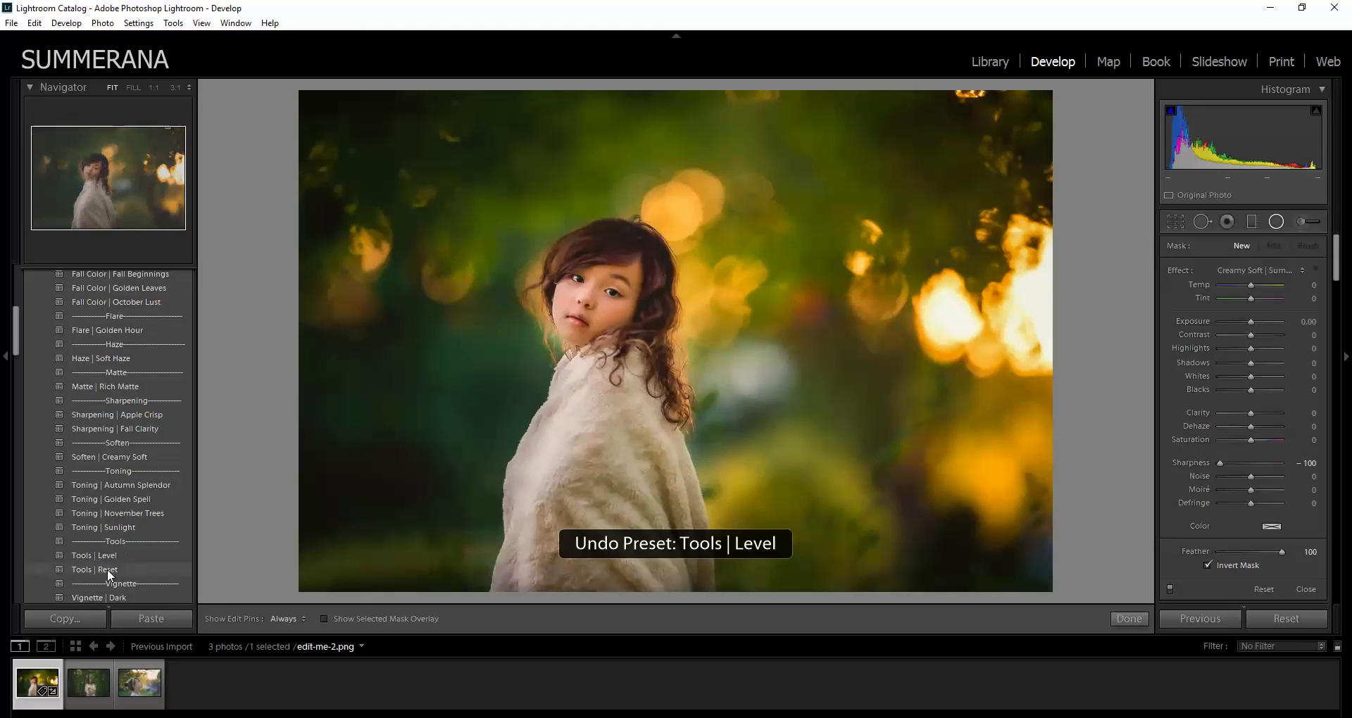
scroll(115, 539, "down", 3)
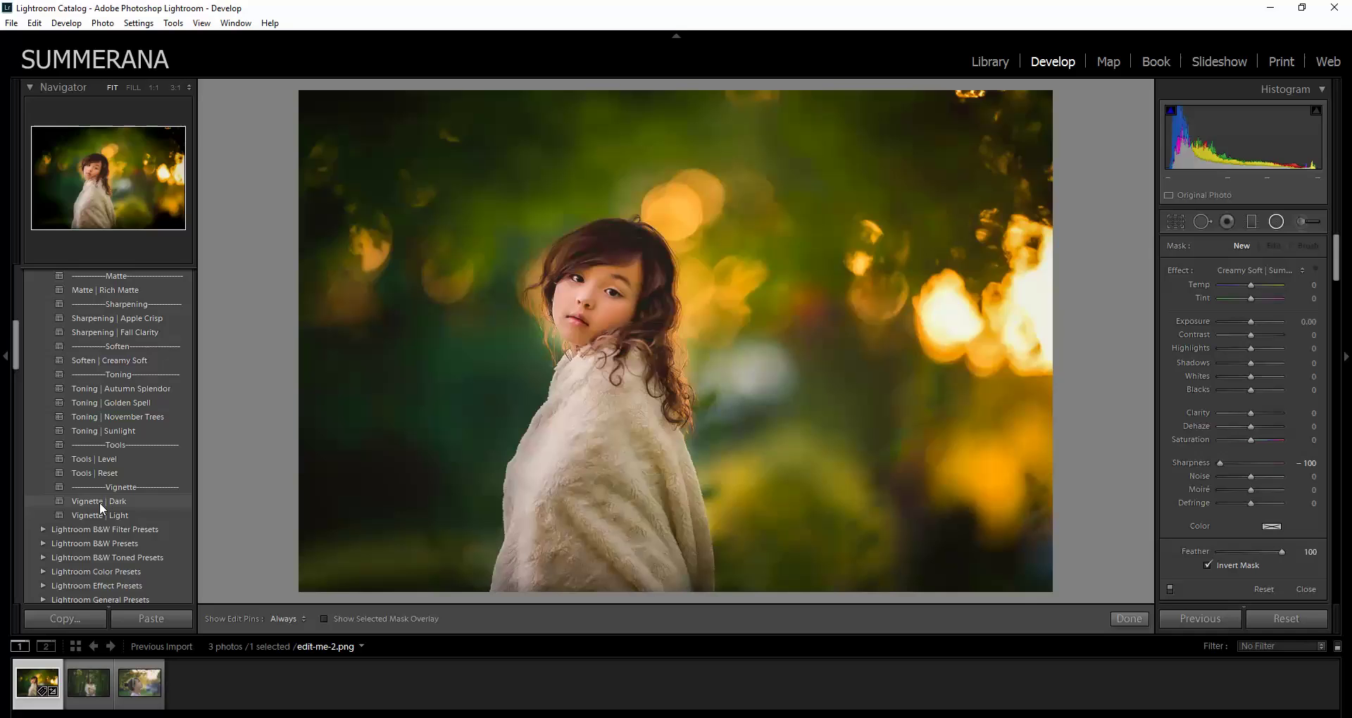
scroll(112, 486, "up", 10)
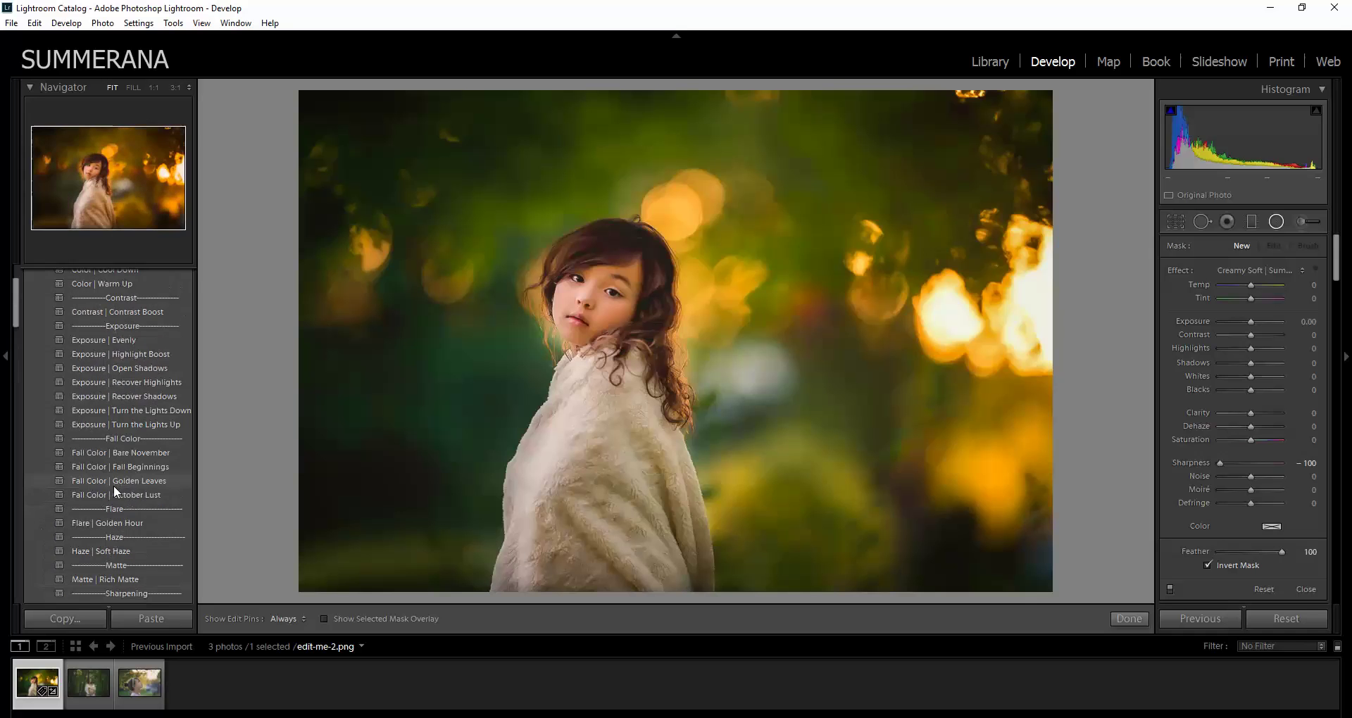
Step: Activate the Adjustment Brush with the Fall Color | October Foliage | Summerana effect
left_click(1307, 220)
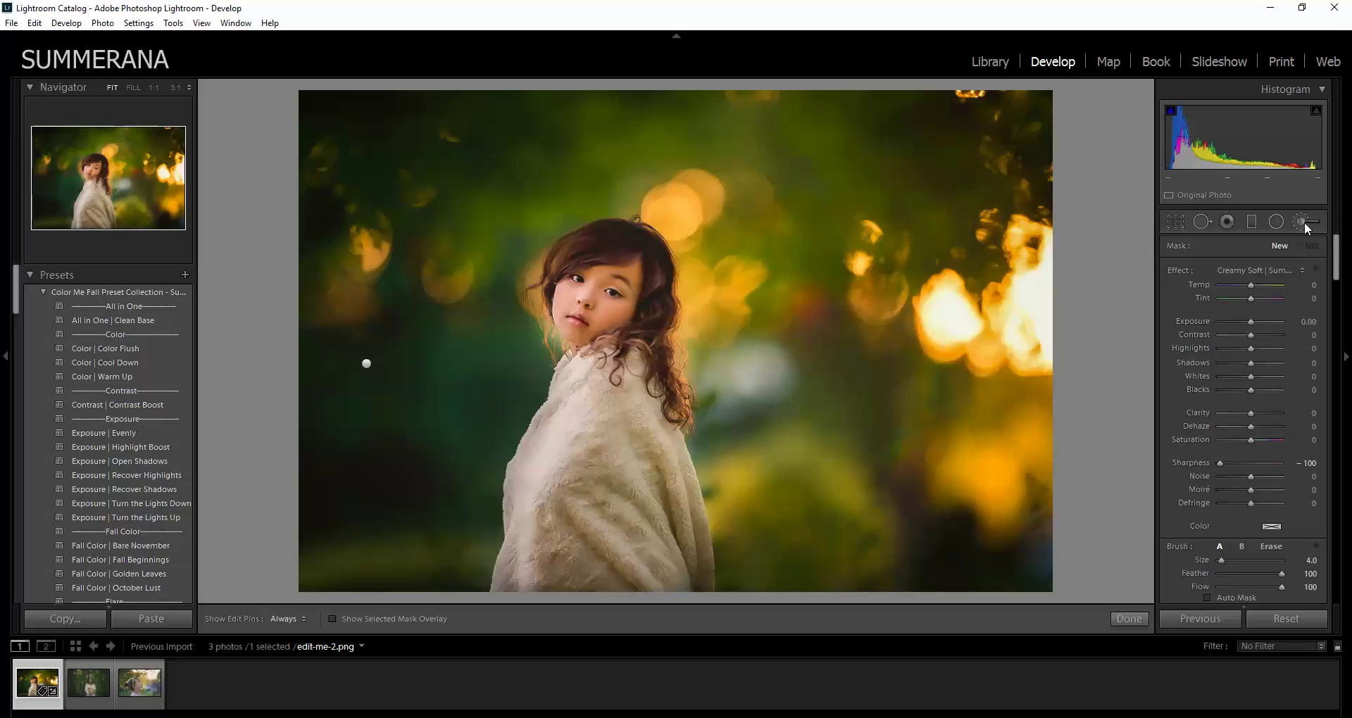
left_click(1261, 270)
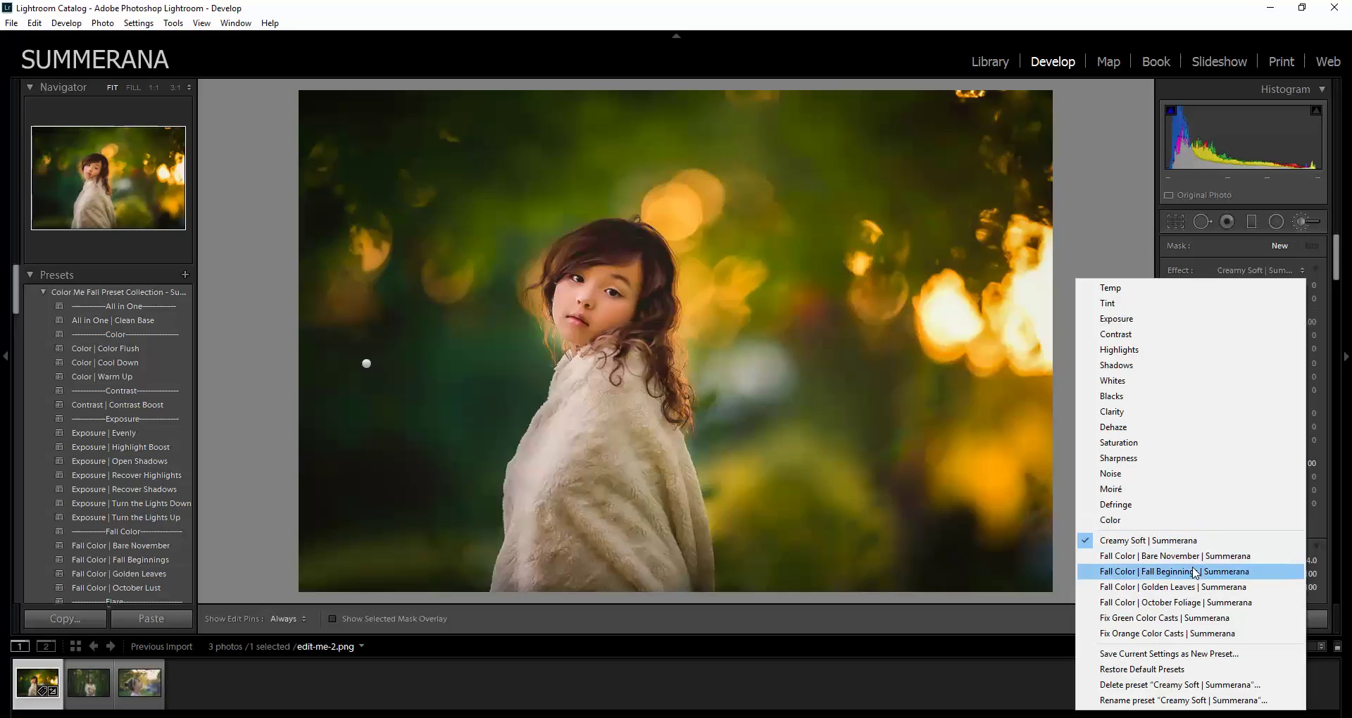
left_click(1174, 605)
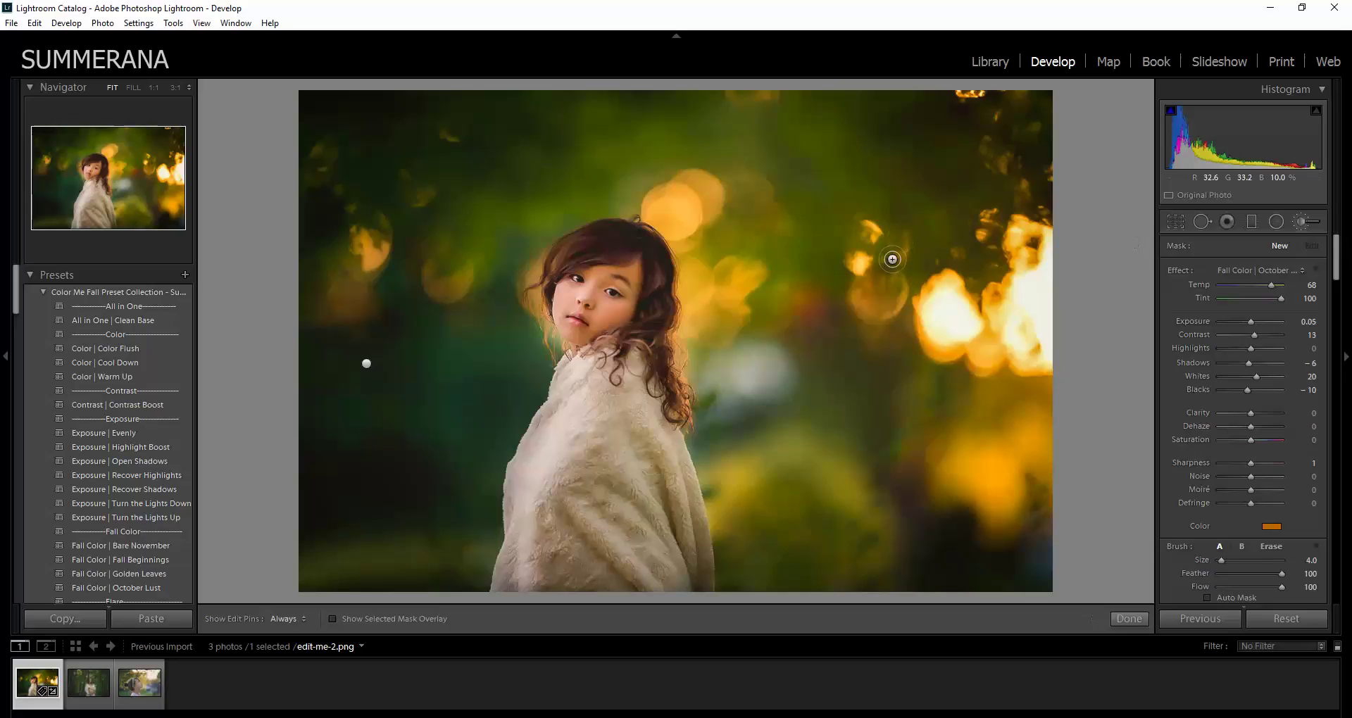
Step: Try an October Foliage brush stroke on the green background above the bokeh lights and undo it
mouse_move(898, 259)
left_mouse_down()
mouse_move(822, 170)
mouse_move(921, 190)
mouse_move(857, 145)
mouse_move(924, 149)
left_mouse_up()
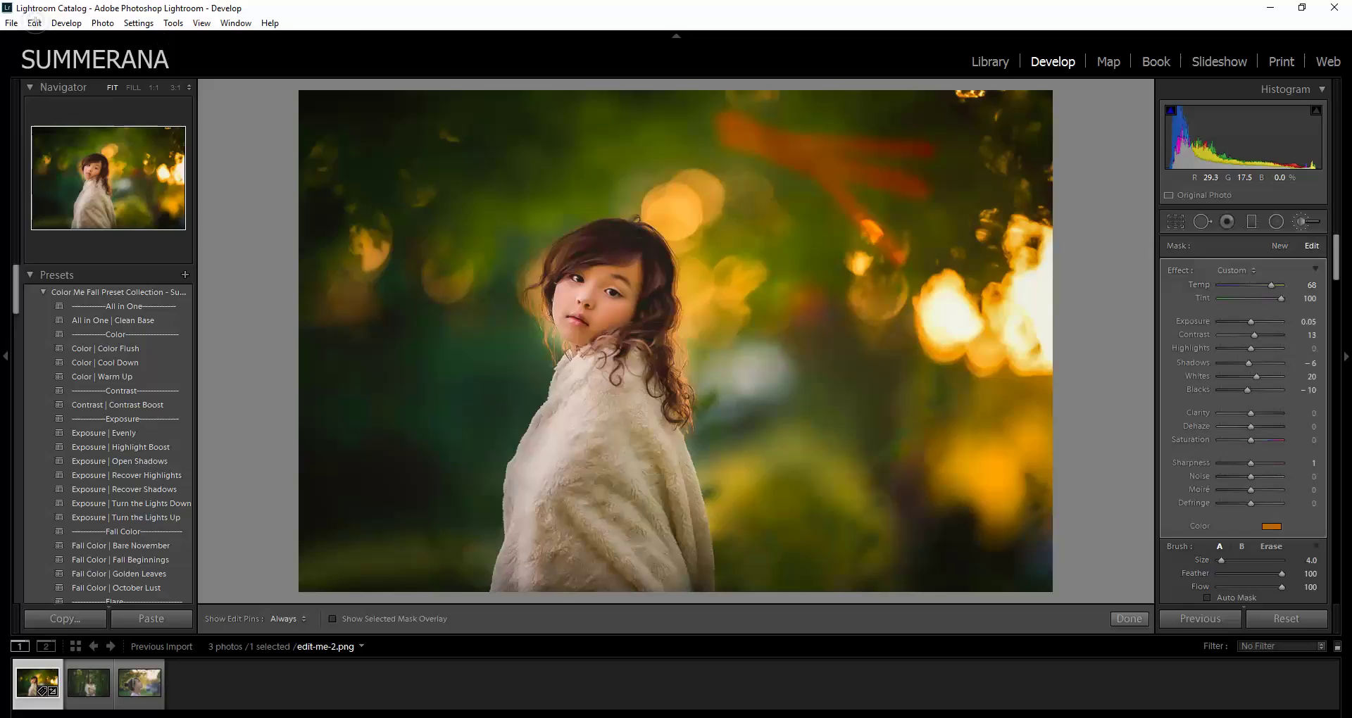
left_click(33, 23)
left_click(67, 40)
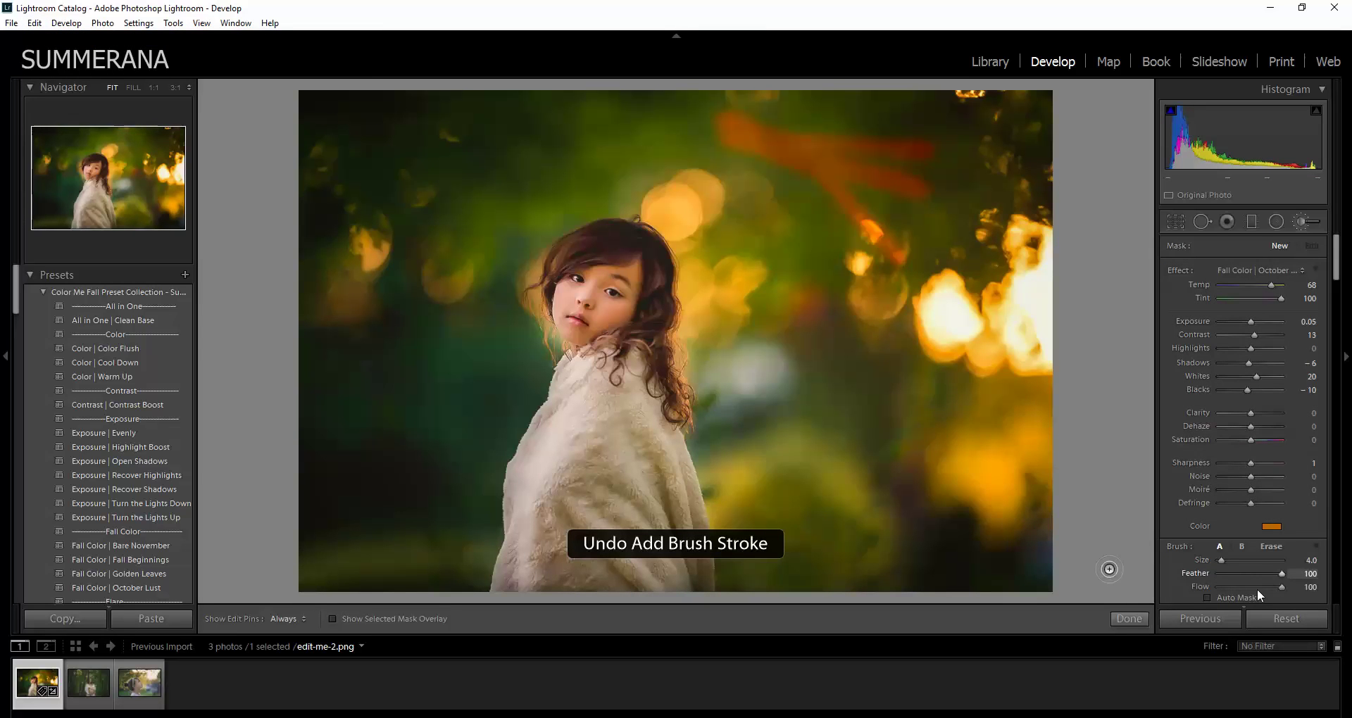
Step: Set the brush density to 45 and enlarge the brush to size 11
left_click_drag(1335, 257, 1336, 261)
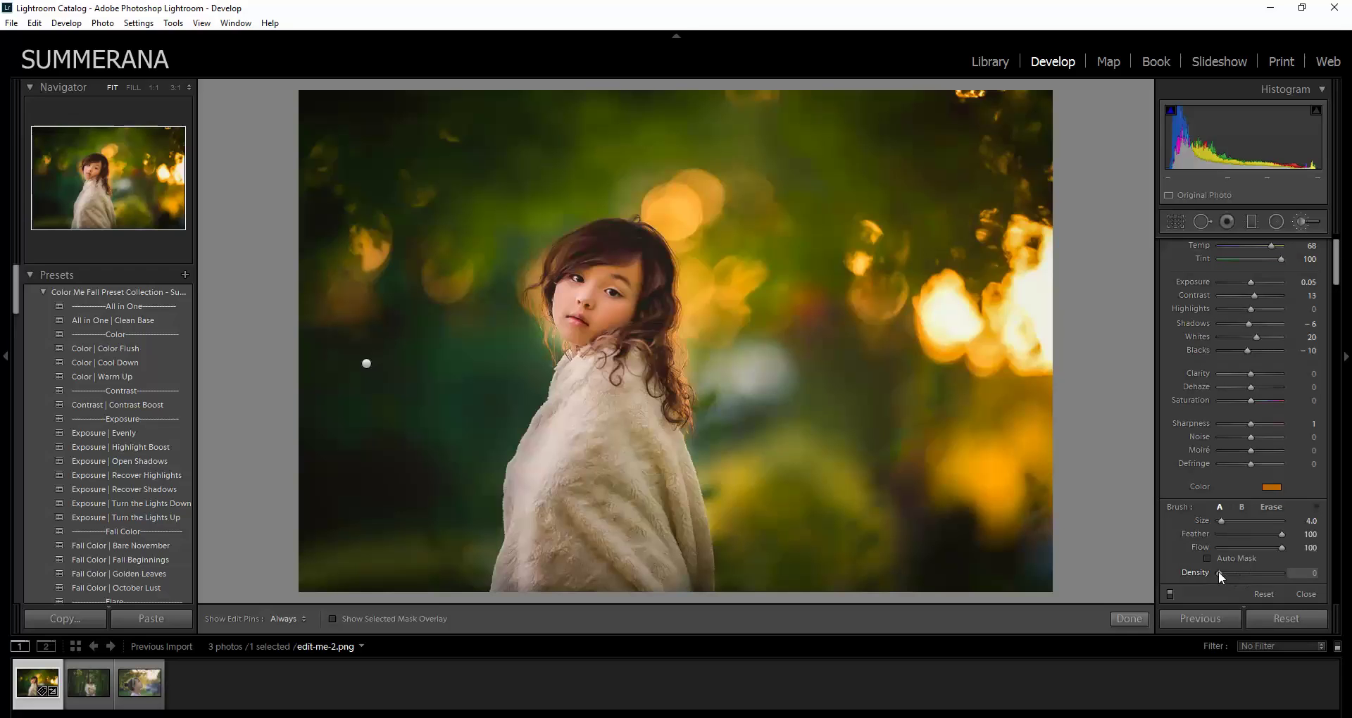
left_click_drag(1247, 572, 1246, 573)
key("bracketright")
key("bracketright")
key("bracketright")
key("bracketright")
key("bracketright")
key("bracketright")
key("bracketright")
Step: Paint the October Foliage effect over the green background on both sides of the girl, including the lower right area
left_click(888, 217)
key("h")
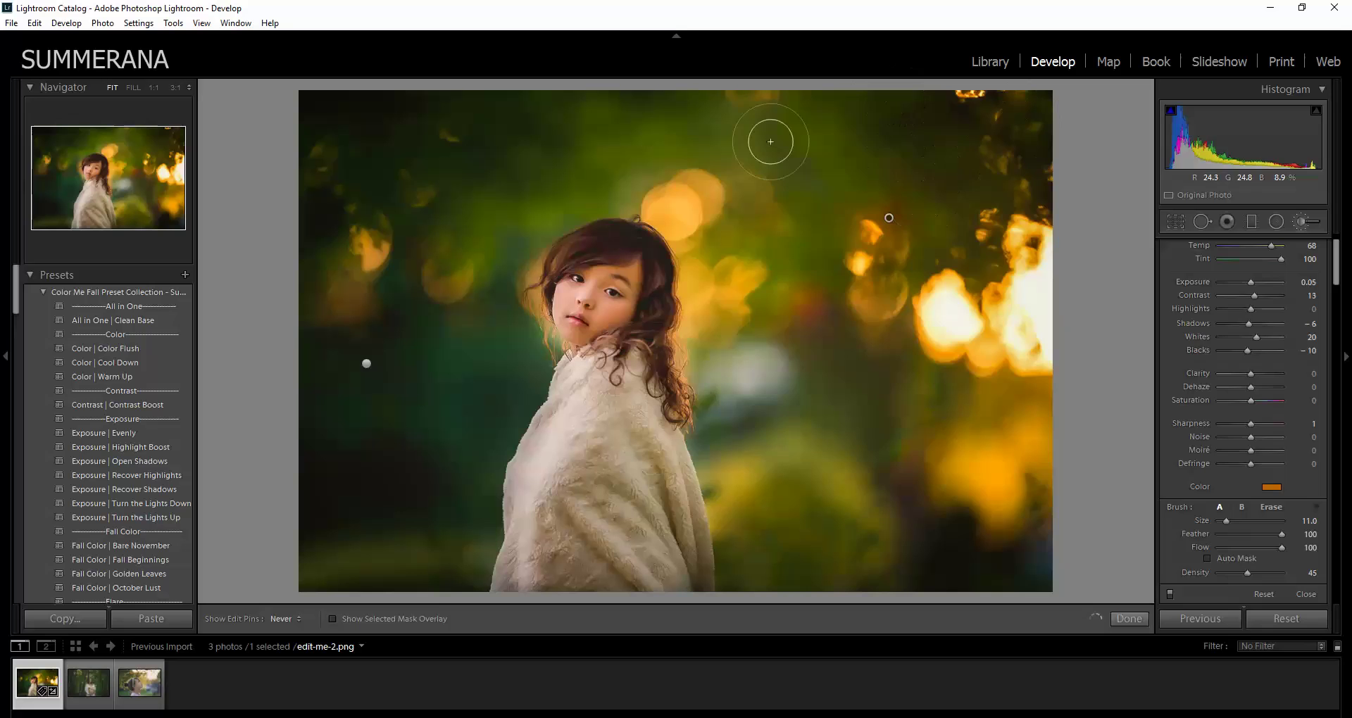
mouse_move(770, 141)
left_mouse_down()
mouse_move(876, 277)
mouse_move(998, 244)
mouse_move(958, 240)
mouse_move(813, 139)
mouse_move(782, 140)
left_mouse_up()
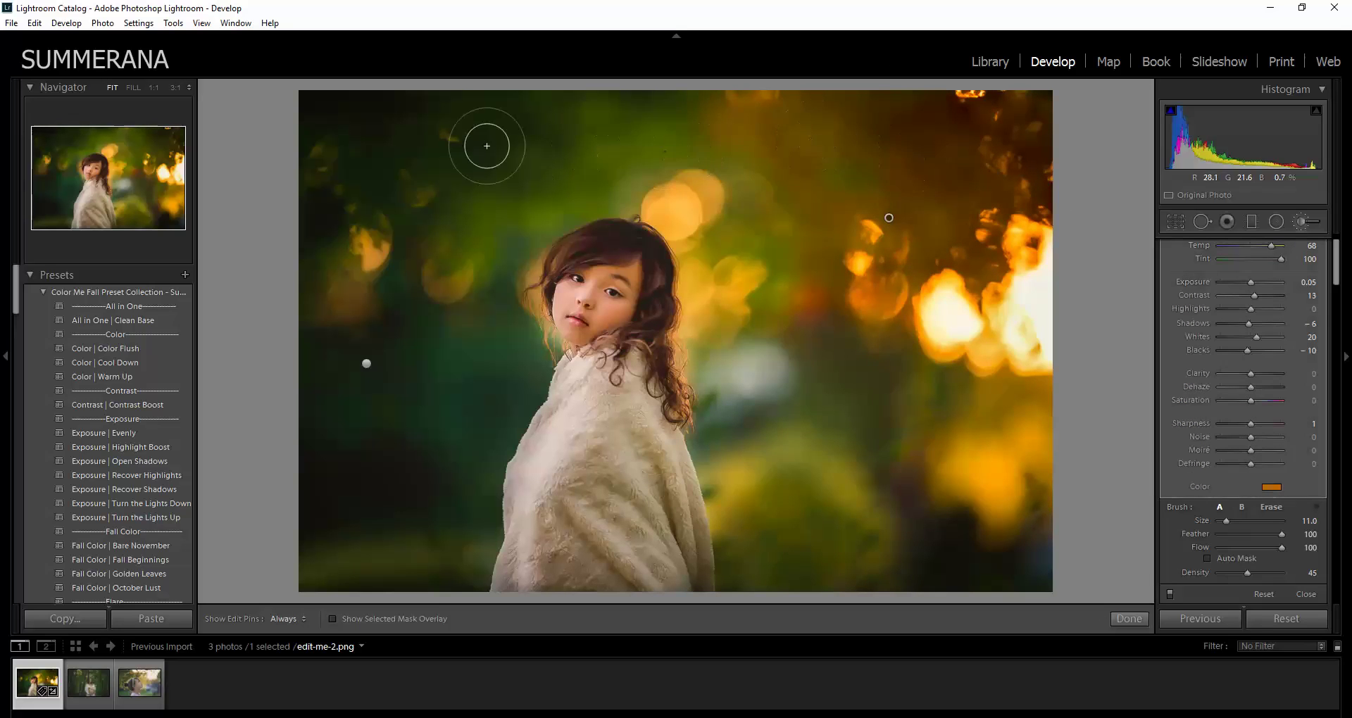
key("h")
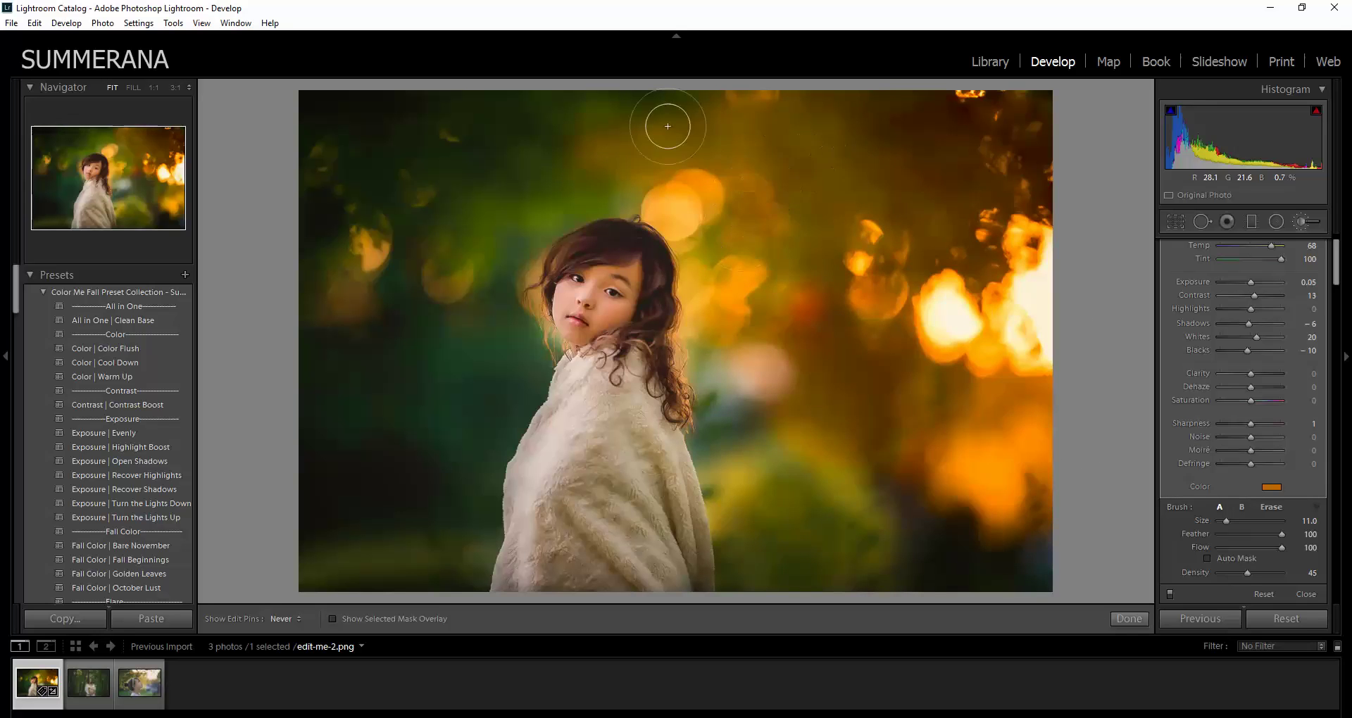
mouse_move(668, 126)
left_mouse_down()
mouse_move(570, 140)
mouse_move(604, 107)
mouse_move(417, 123)
mouse_move(393, 188)
mouse_move(416, 178)
mouse_move(413, 193)
mouse_move(330, 116)
mouse_move(307, 159)
mouse_move(367, 116)
mouse_move(336, 180)
mouse_move(337, 245)
mouse_move(412, 274)
mouse_move(458, 224)
mouse_move(443, 314)
mouse_move(425, 299)
mouse_move(544, 194)
mouse_move(619, 178)
mouse_move(482, 252)
mouse_move(492, 380)
mouse_move(423, 376)
mouse_move(373, 297)
mouse_move(466, 430)
mouse_move(360, 466)
mouse_move(405, 460)
mouse_move(355, 538)
mouse_move(414, 539)
mouse_move(449, 507)
mouse_move(429, 545)
mouse_move(441, 603)
mouse_move(279, 523)
mouse_move(398, 531)
mouse_move(418, 505)
left_mouse_up()
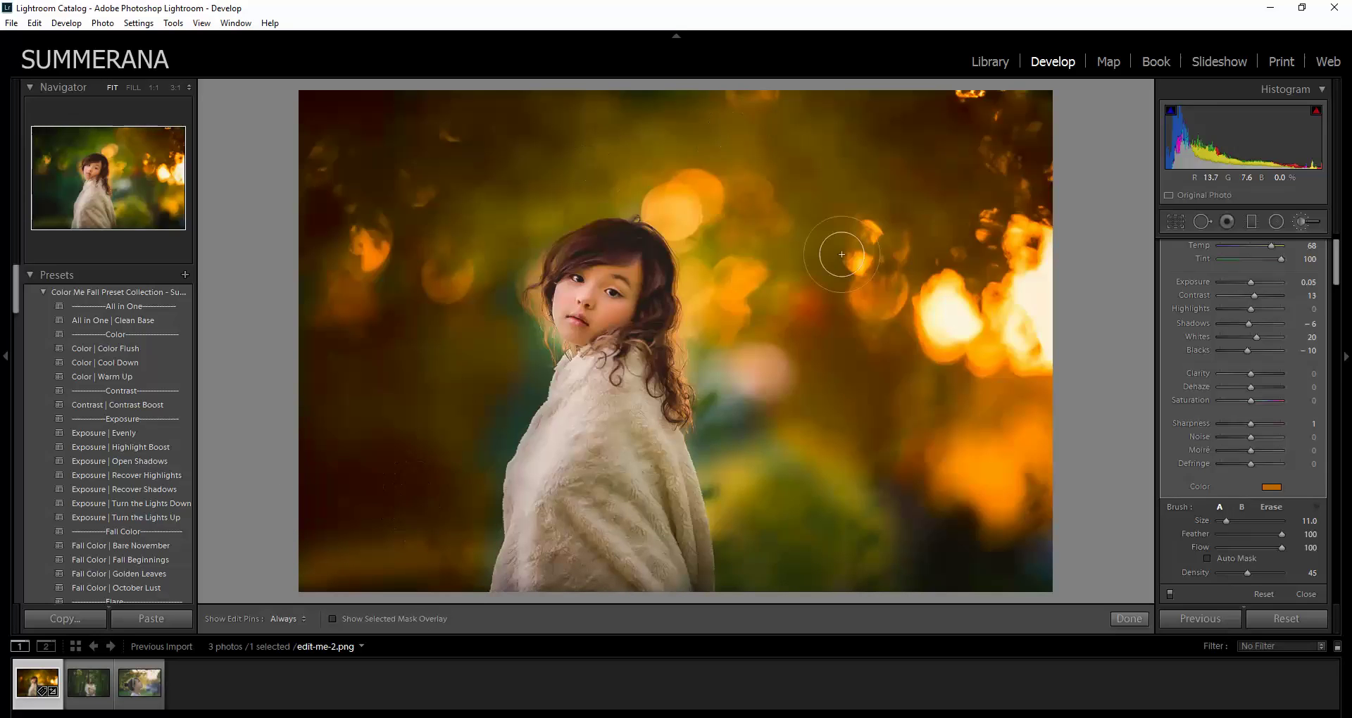
key("h")
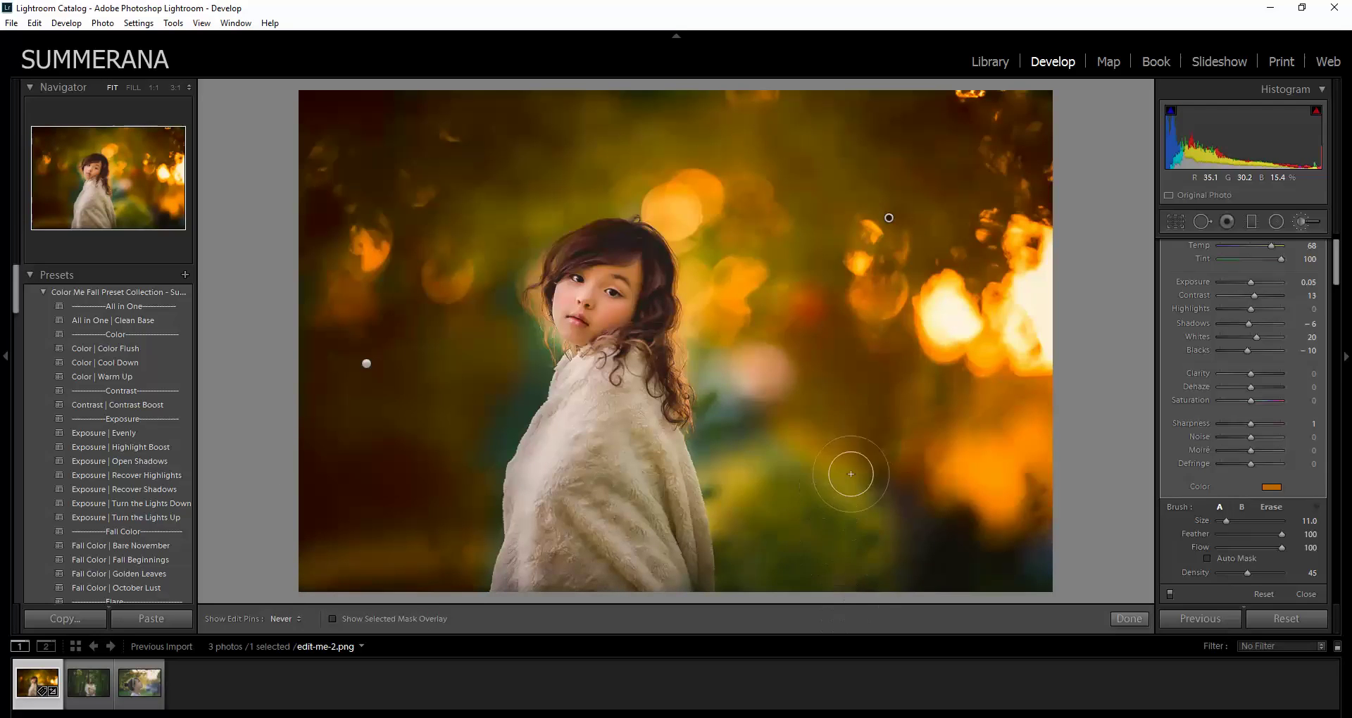
mouse_move(851, 474)
left_mouse_down()
mouse_move(842, 561)
mouse_move(876, 576)
left_mouse_up()
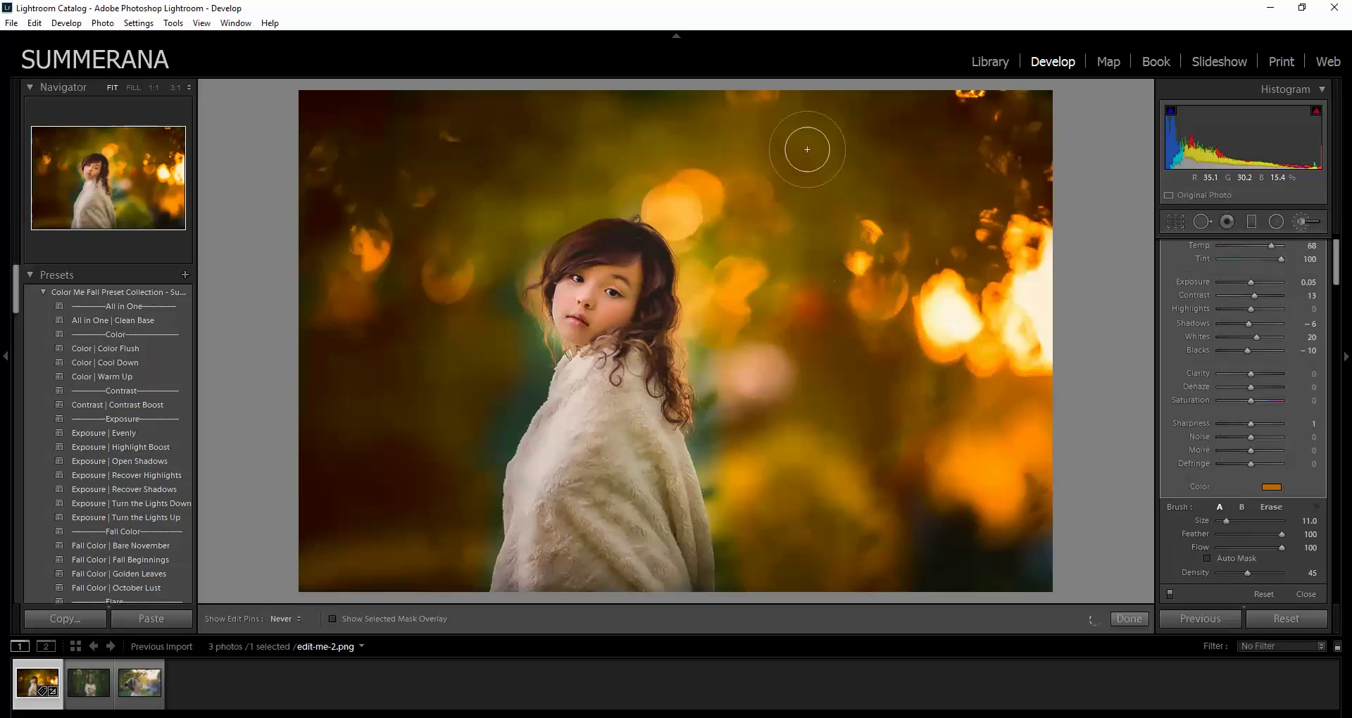
key("h")
Step: Reduce the brush to size 3 and paint the October Foliage effect along the right edge of the girl's hair and wrap
scroll(726, 254, "down", 4)
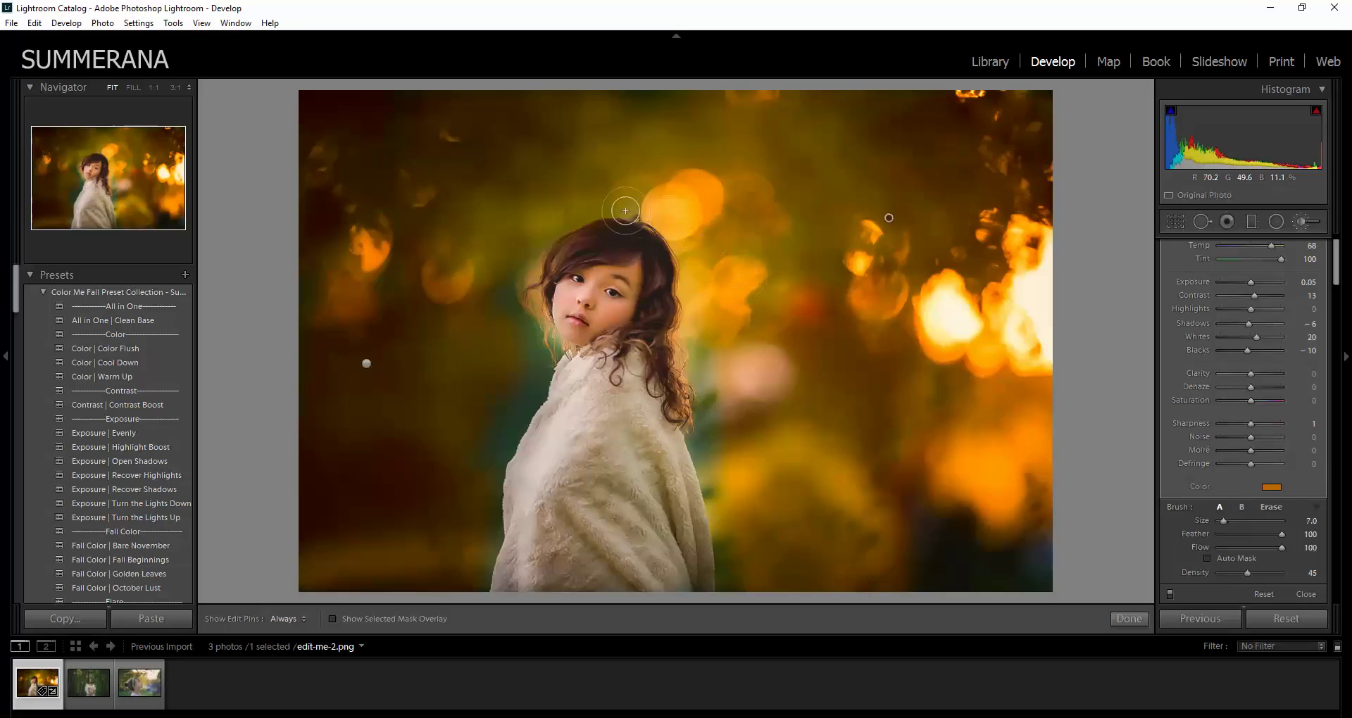
scroll(605, 209, "down", 4)
key("h")
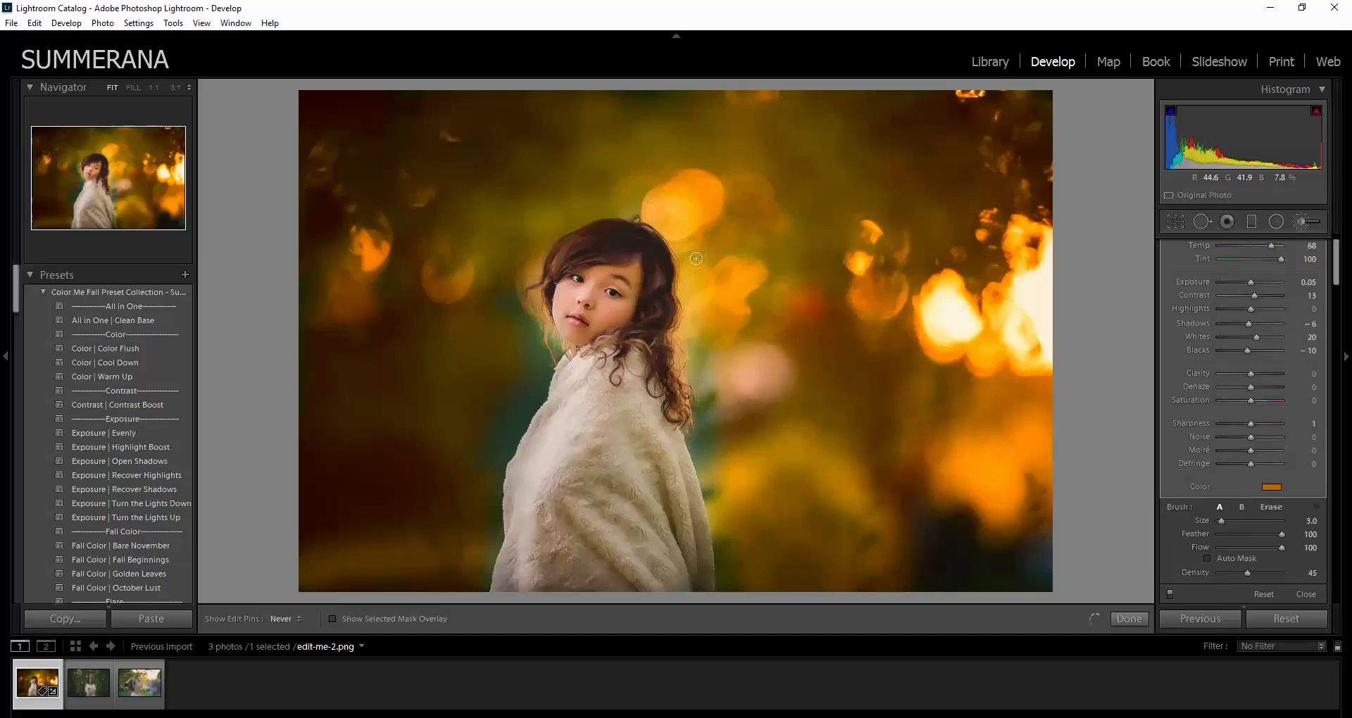
mouse_move(696, 258)
left_mouse_down()
mouse_move(694, 350)
mouse_move(714, 403)
mouse_move(694, 438)
mouse_move(738, 606)
mouse_move(752, 543)
mouse_move(699, 413)
mouse_move(717, 387)
left_mouse_up()
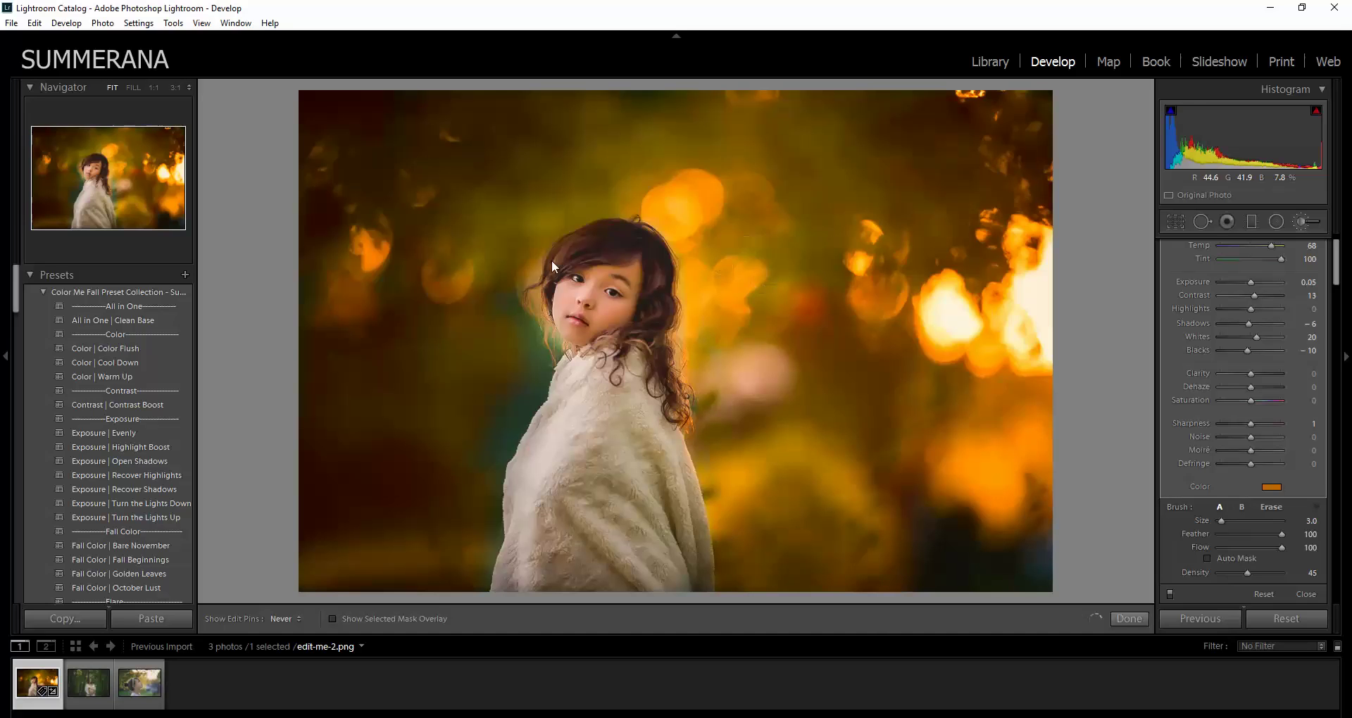
Step: Paint the October Foliage effect along the left edge of the girl's hair and wrap, adjusting the brush to size 4
key("]")
key("]")
mouse_move(532, 343)
left_mouse_down()
mouse_move(516, 399)
mouse_move(477, 442)
left_mouse_up()
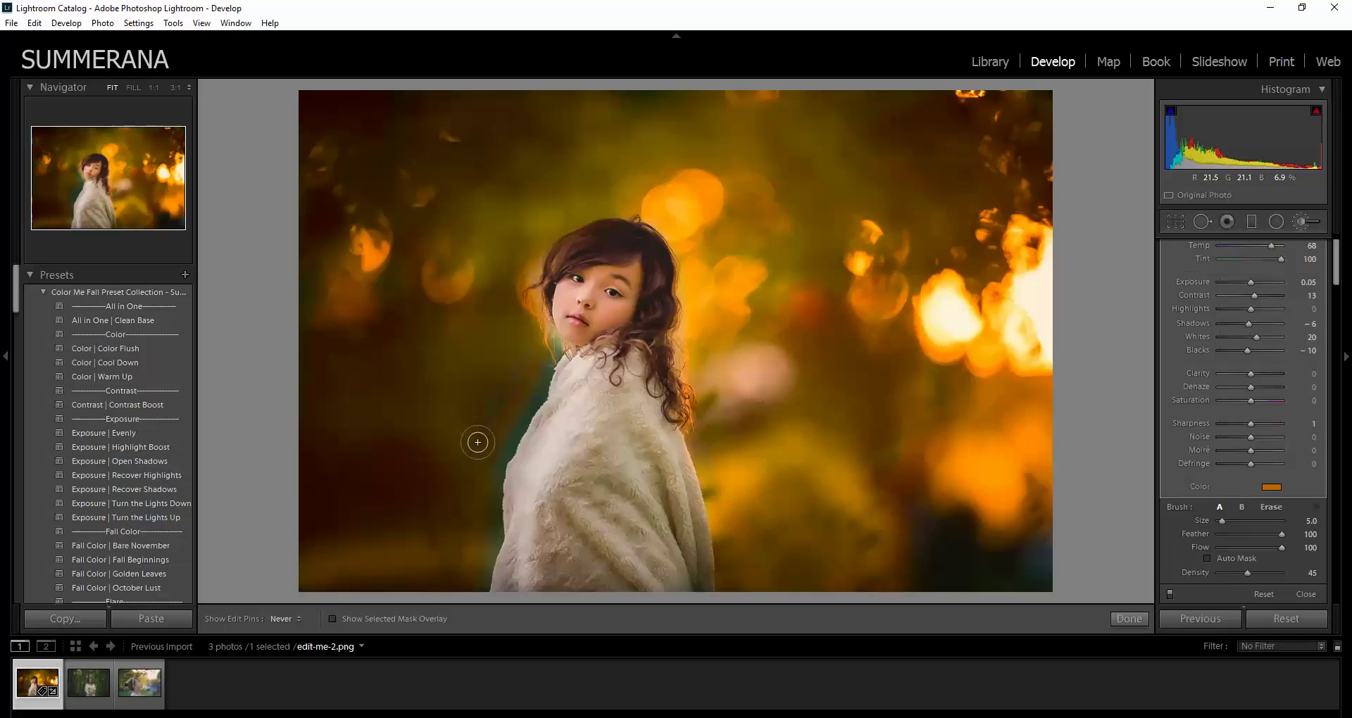
key("bracketleft")
key("bracketleft")
key("bracketleft")
mouse_move(533, 347)
left_mouse_down()
mouse_move(548, 334)
mouse_move(554, 355)
mouse_move(553, 342)
mouse_move(532, 412)
mouse_move(543, 395)
mouse_move(525, 424)
mouse_move(522, 397)
mouse_move(499, 461)
mouse_move(493, 563)
mouse_move(481, 577)
mouse_move(471, 564)
left_mouse_up()
key("]")
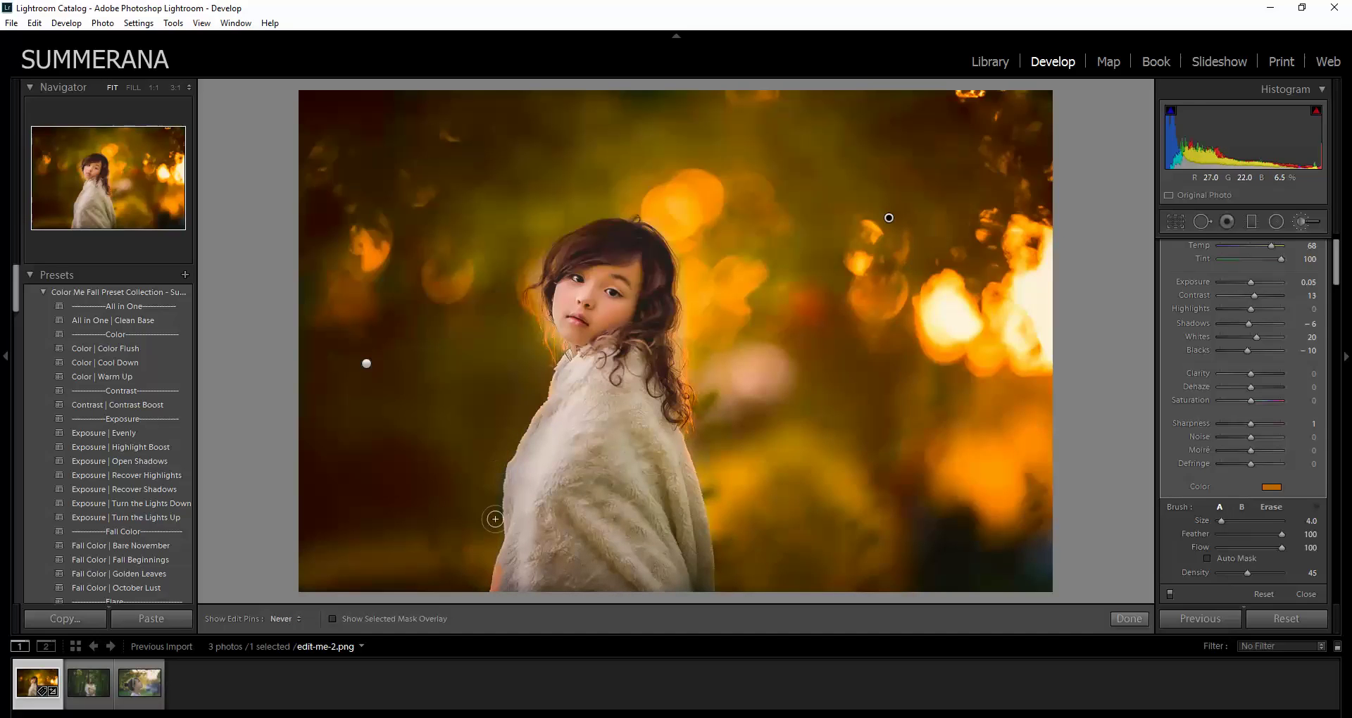
mouse_move(495, 519)
left_mouse_down()
mouse_move(492, 501)
mouse_move(477, 573)
mouse_move(483, 507)
mouse_move(529, 387)
mouse_move(513, 337)
left_mouse_up()
Step: Raise the brush density to 75 and enlarge the brush to size 20
left_click_drag(1266, 572, 1267, 571)
key("bracketright")
key("bracketright")
key("bracketright")
key("bracketright")
key("bracketright")
key("bracketright")
key("bracketright")
key("bracketright")
key("bracketright")
key("bracketright")
key("bracketright")
key("bracketright")
key("bracketright")
key("bracketright")
key("bracketright")
key("bracketright")
Step: Strengthen the October Foliage effect over the background near the photo's right and left edges, reducing the brush to size 19
mouse_move(950, 299)
left_mouse_down()
mouse_move(1023, 288)
mouse_move(1037, 343)
left_mouse_up()
key("h")
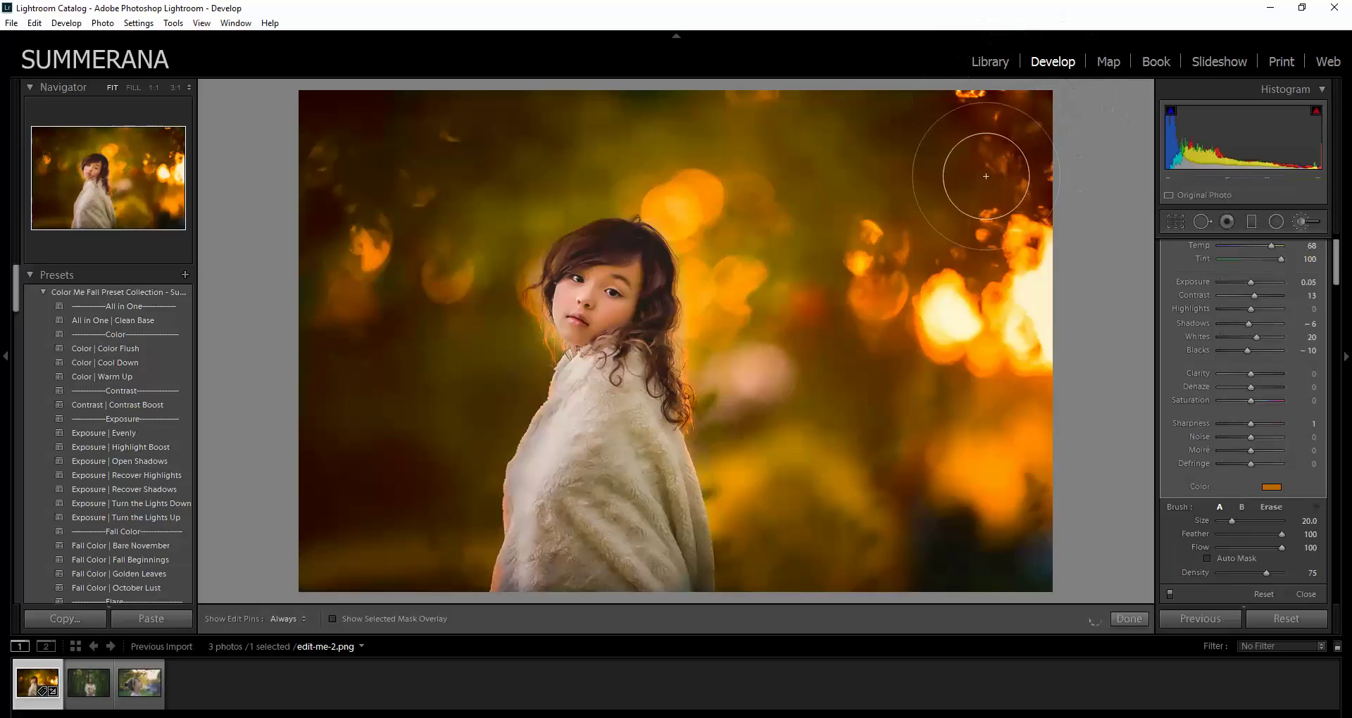
key("h")
scroll(373, 244, "down", 1)
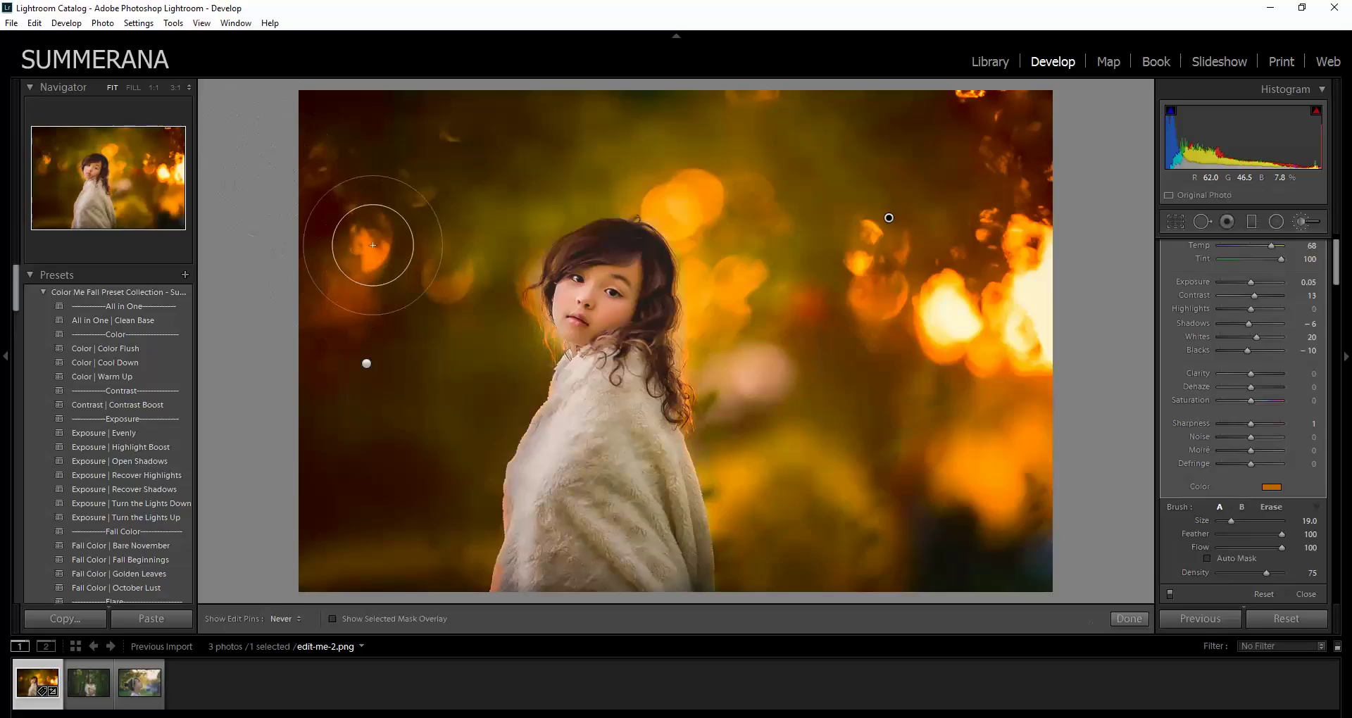
key("h")
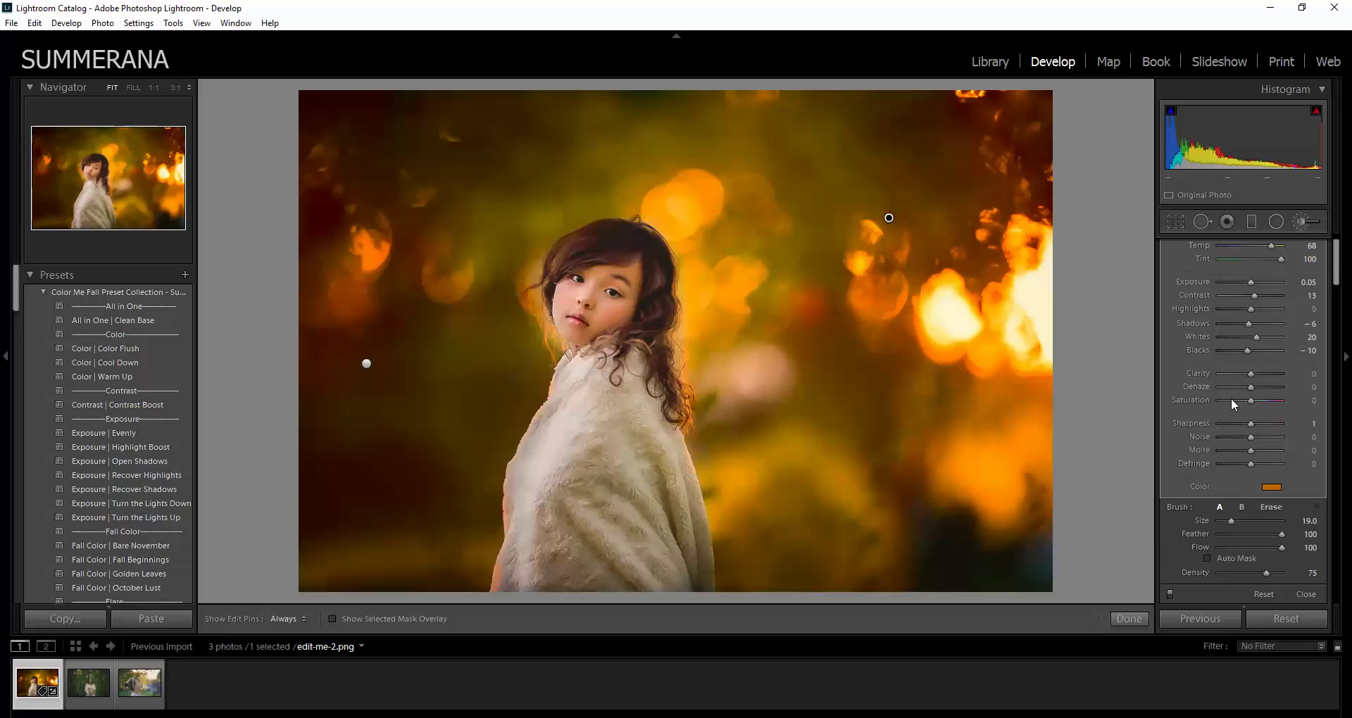
Step: Try the Bare November, Fall Beginnings and Golden Leaves effects on the painted background and return it to October Foliage
scroll(1336, 260, "up", 1)
left_click(1252, 270)
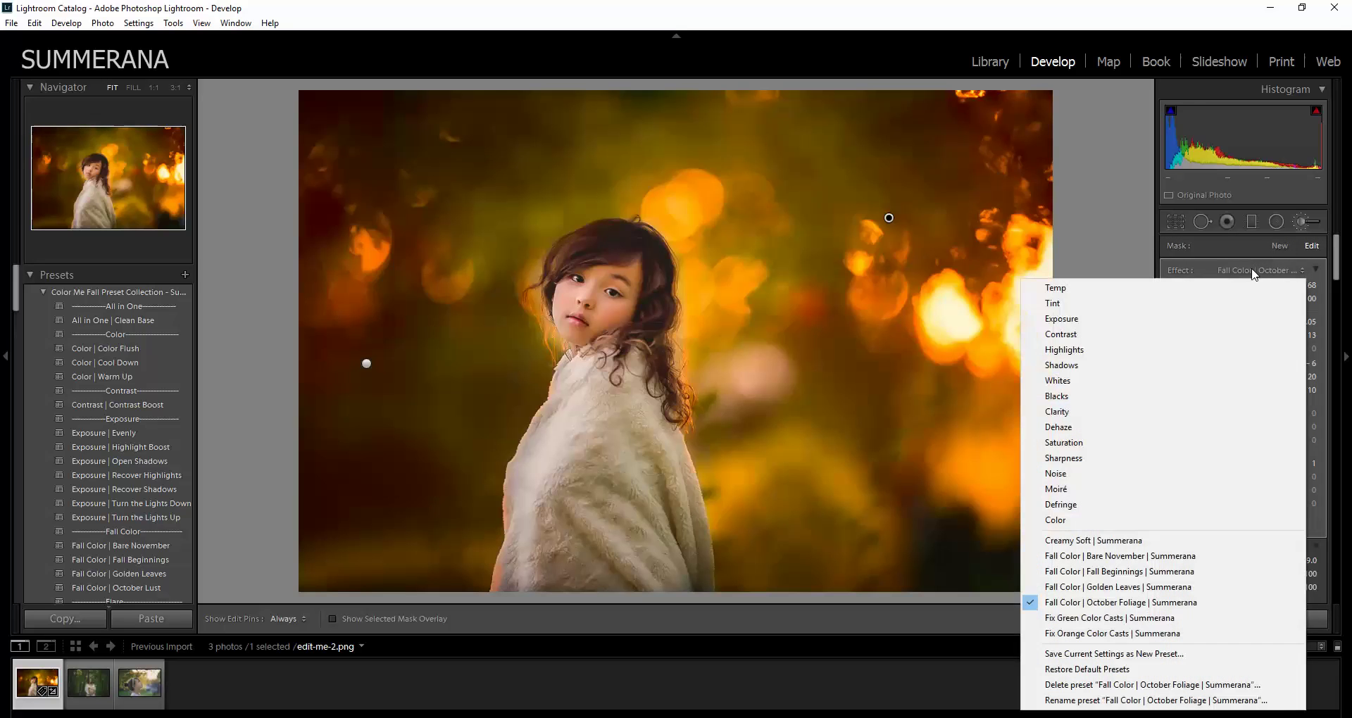
left_click(1111, 562)
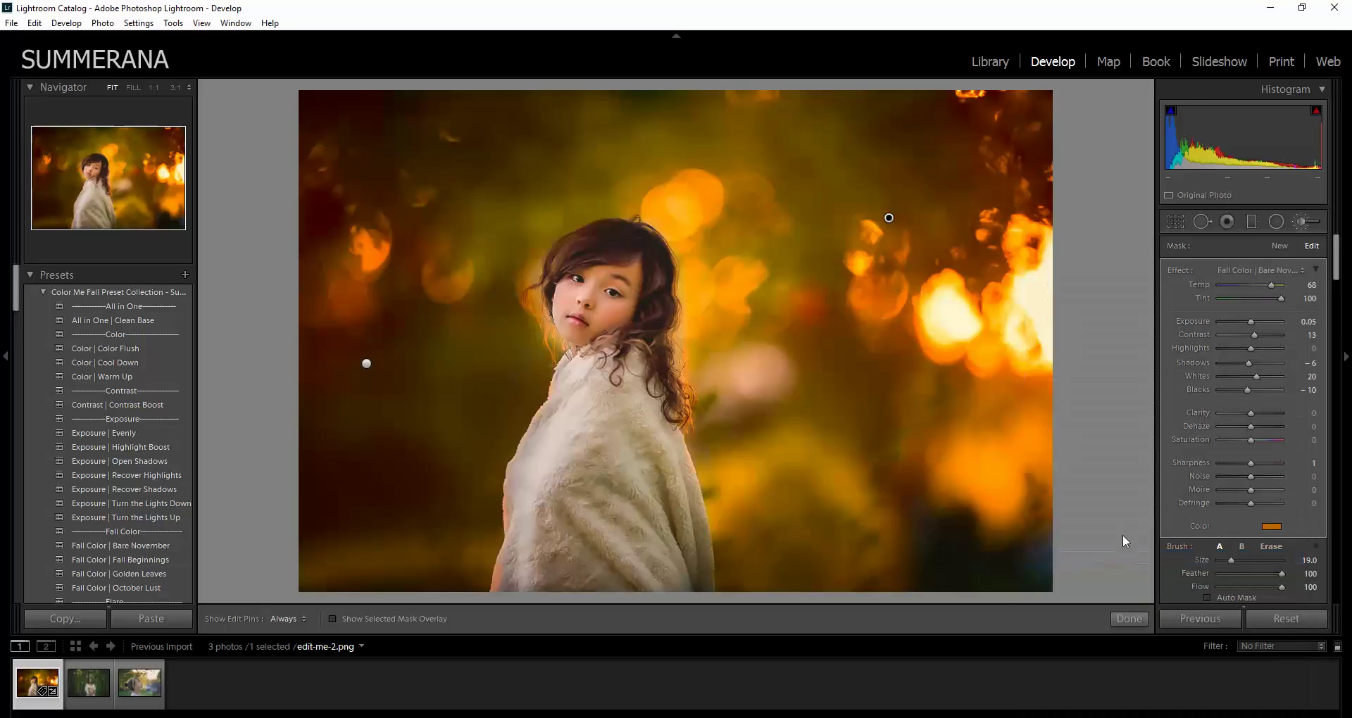
left_click(1254, 268)
key("Down")
key("Down")
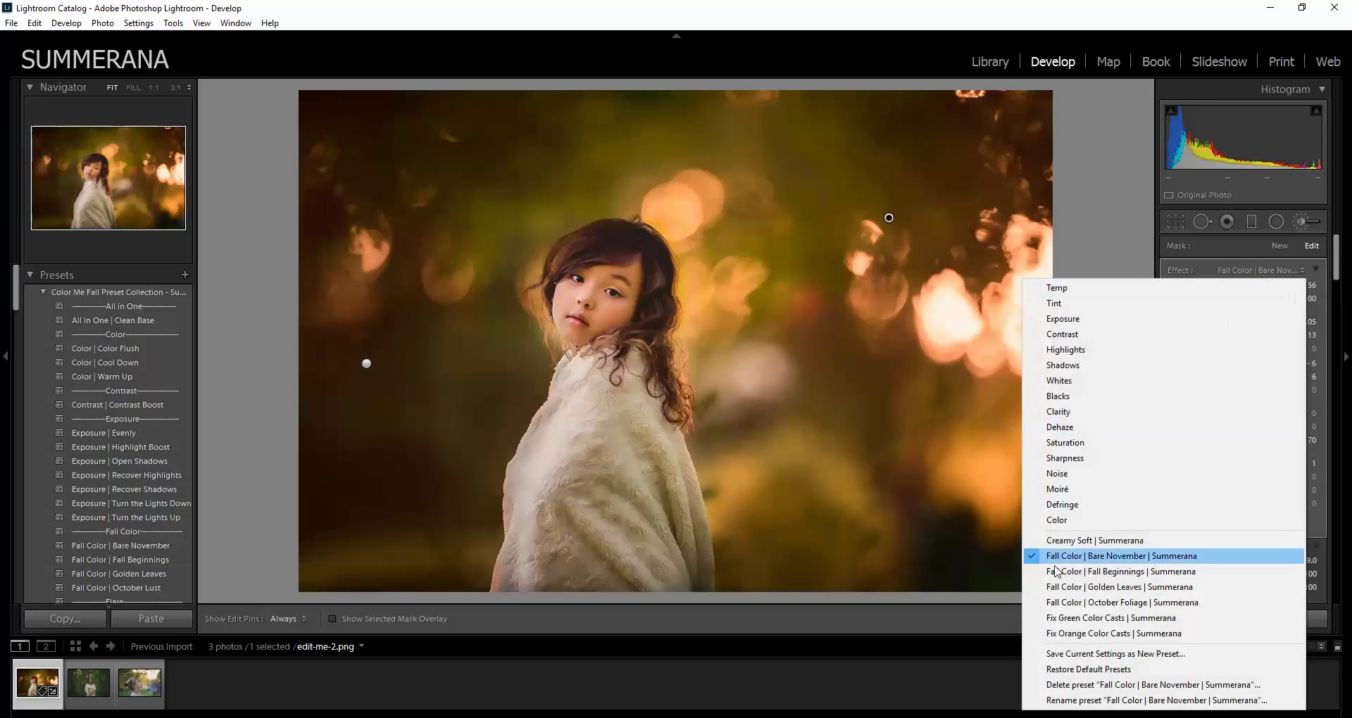
key("Return")
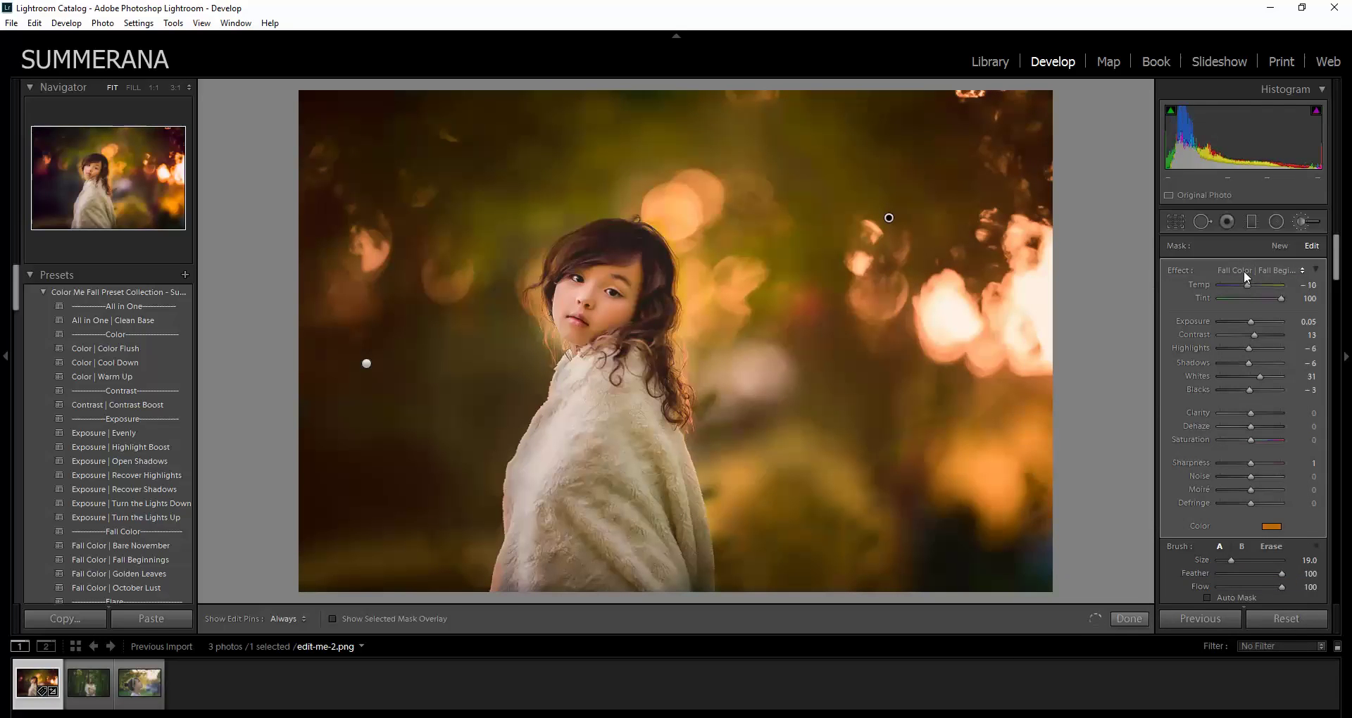
left_click(1244, 270)
left_click(1108, 589)
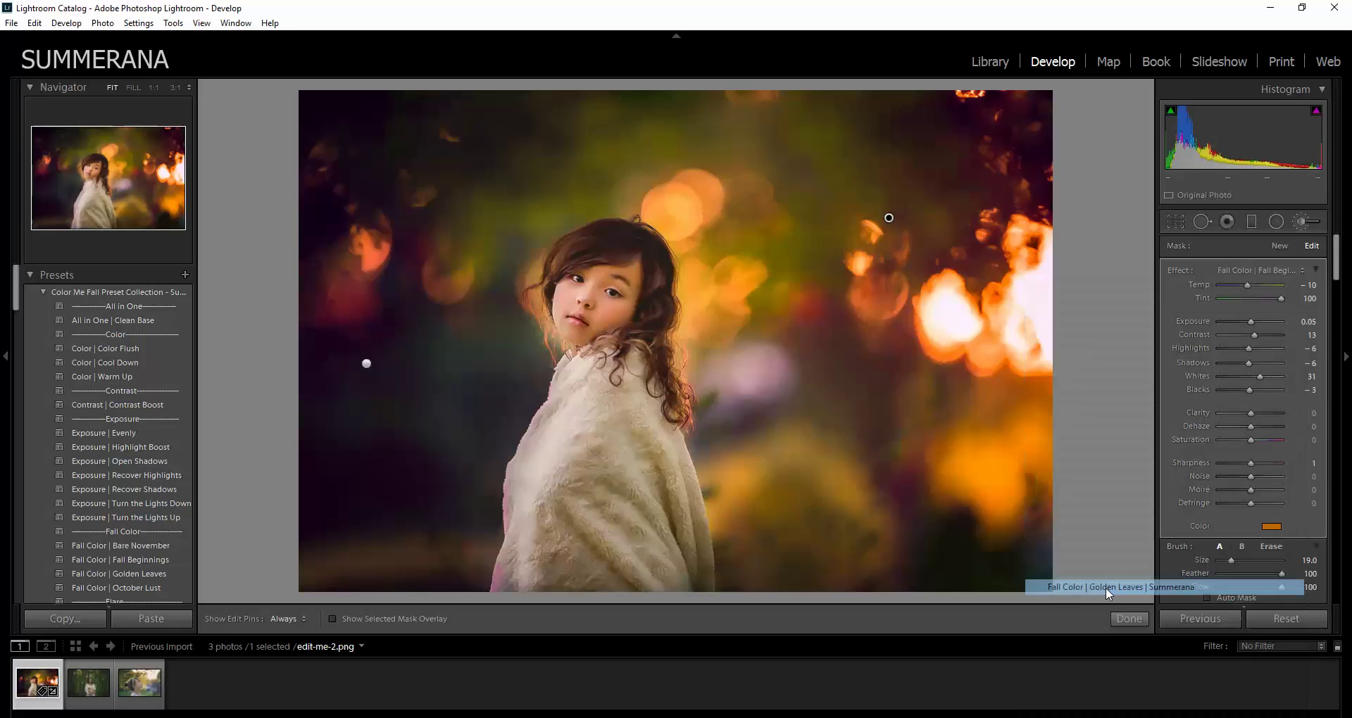
left_click(1238, 270)
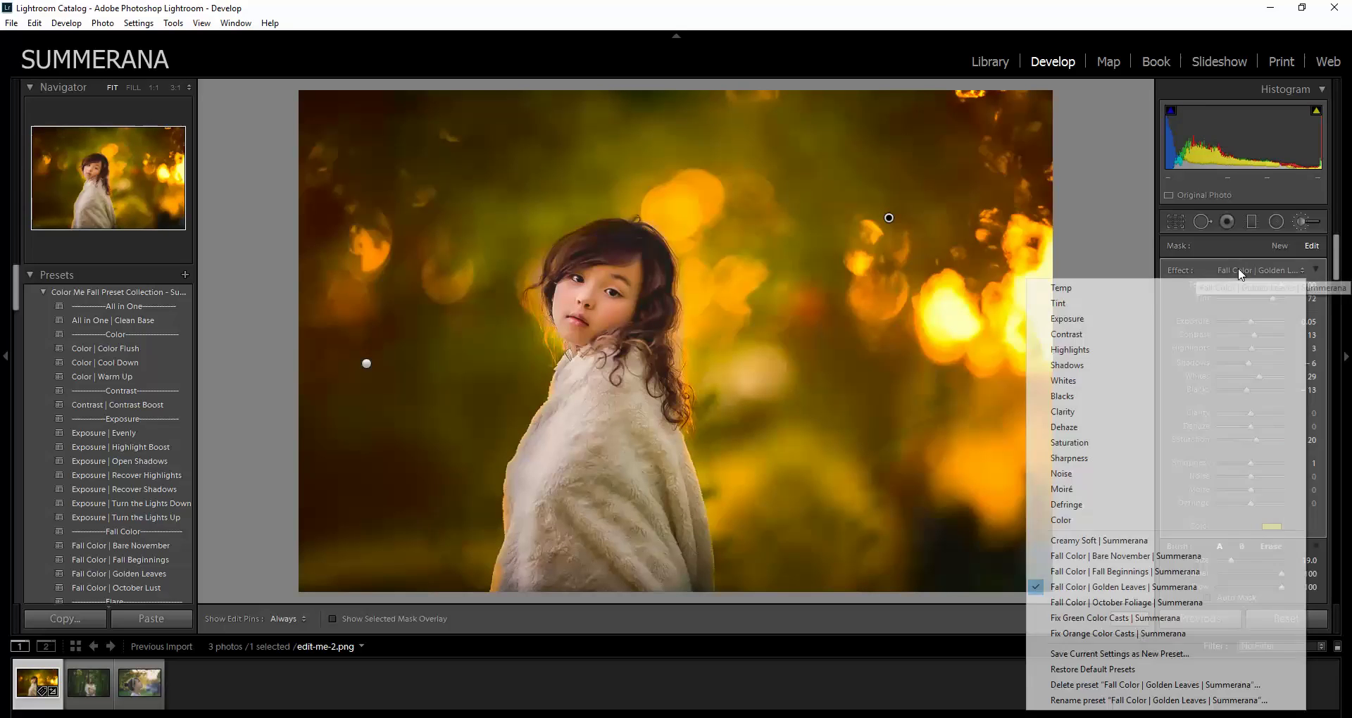
left_click(1079, 604)
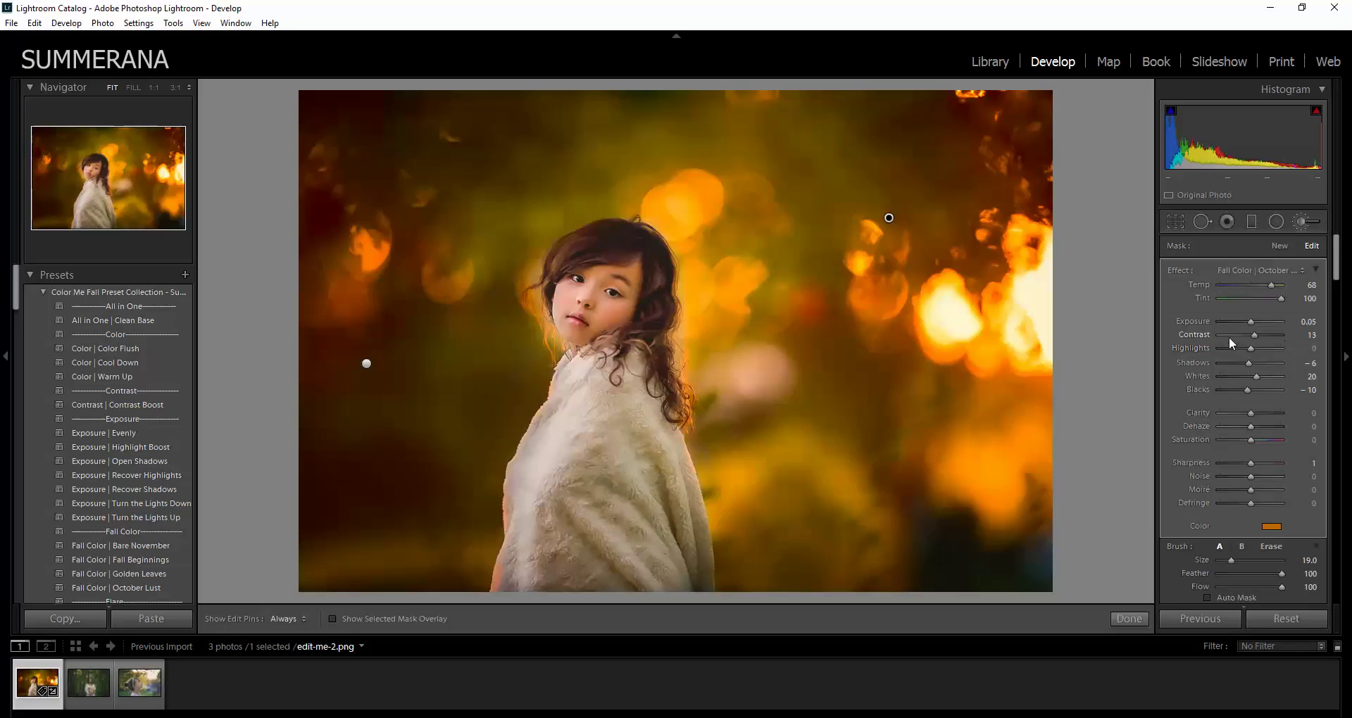
Step: Start a new brush adjustment with the Fall Color | Golden Leaves | Summerana effect
left_click(1284, 245)
left_click(1271, 272)
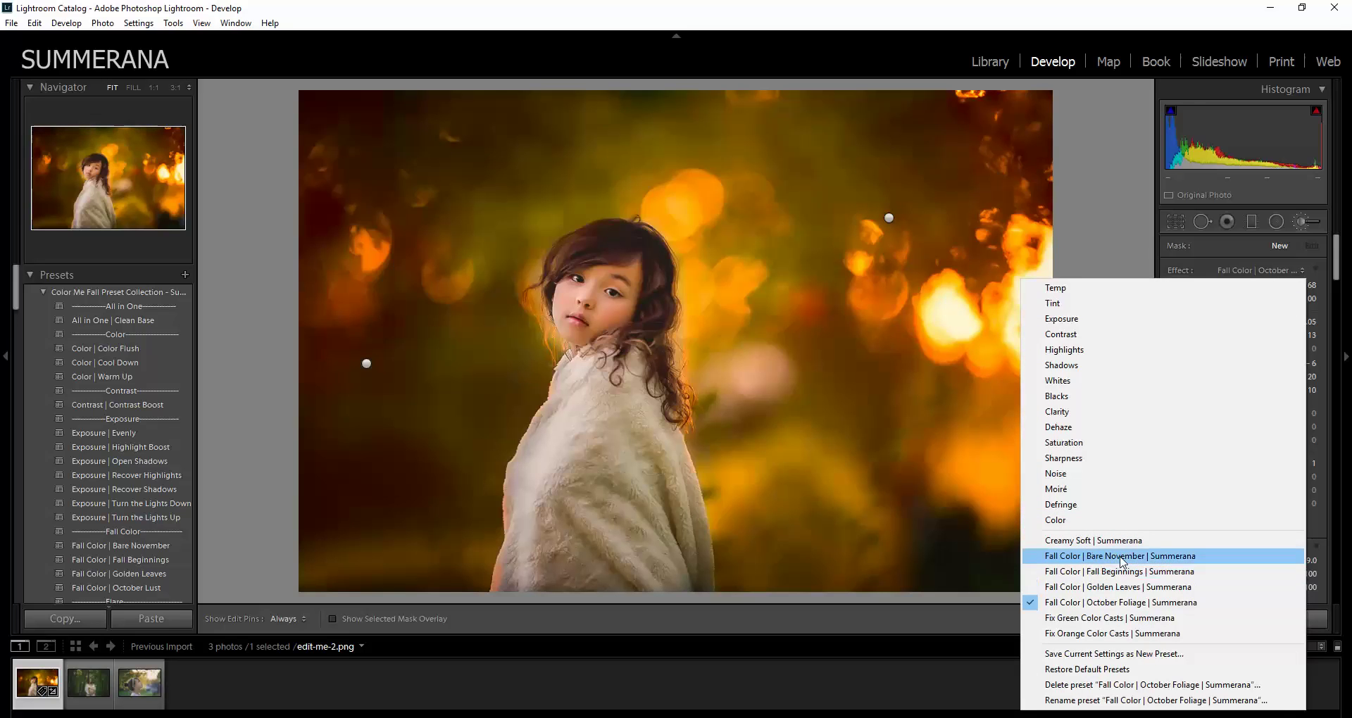
left_click(1119, 587)
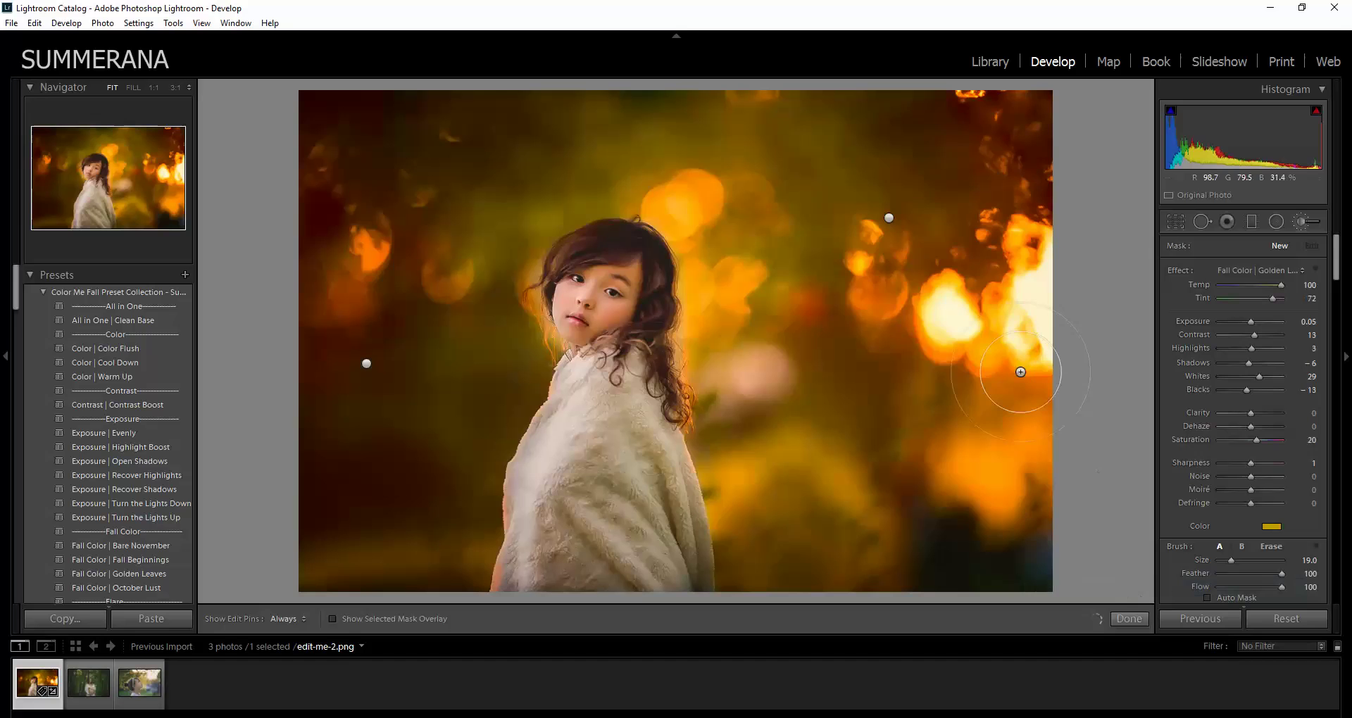
Step: Try a Golden Leaves brush stroke on the background at the upper right and undo it
key("h")
mouse_move(821, 171)
left_mouse_down()
mouse_move(835, 198)
mouse_move(752, 139)
mouse_move(936, 186)
left_mouse_up()
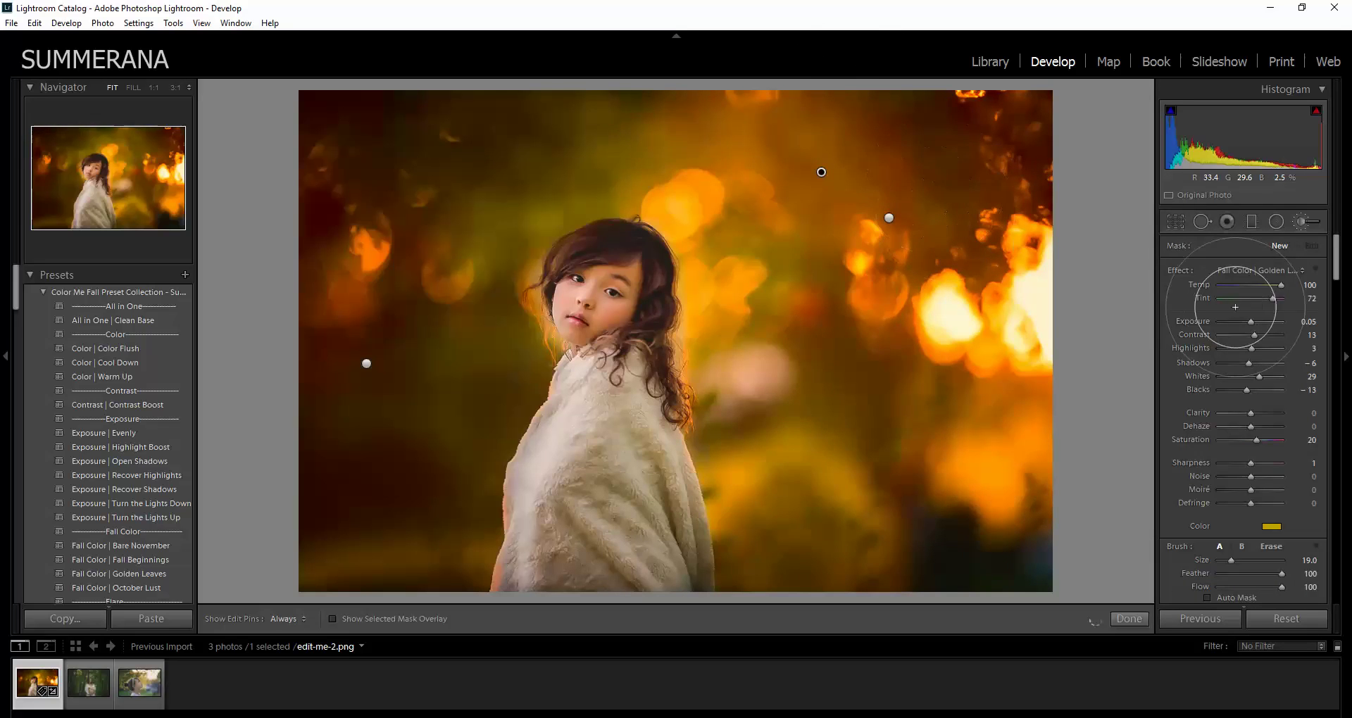
left_click(33, 22)
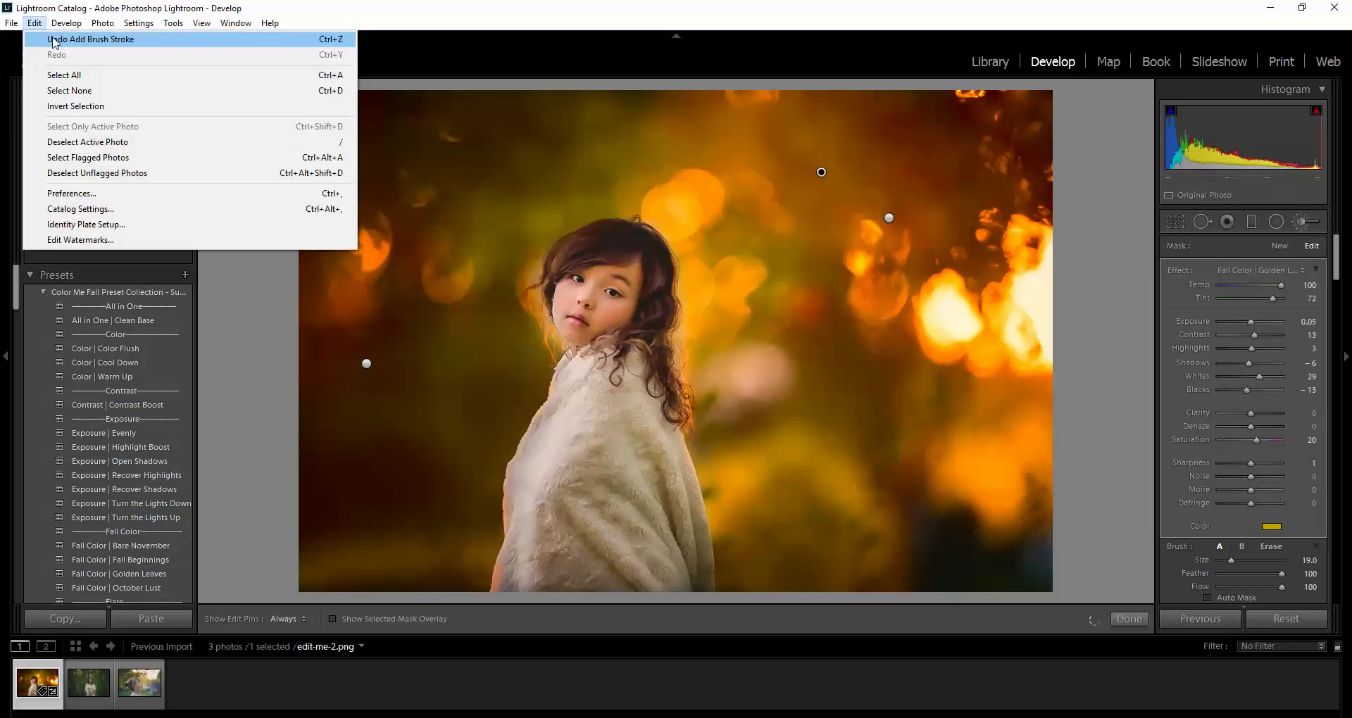
left_click(54, 39)
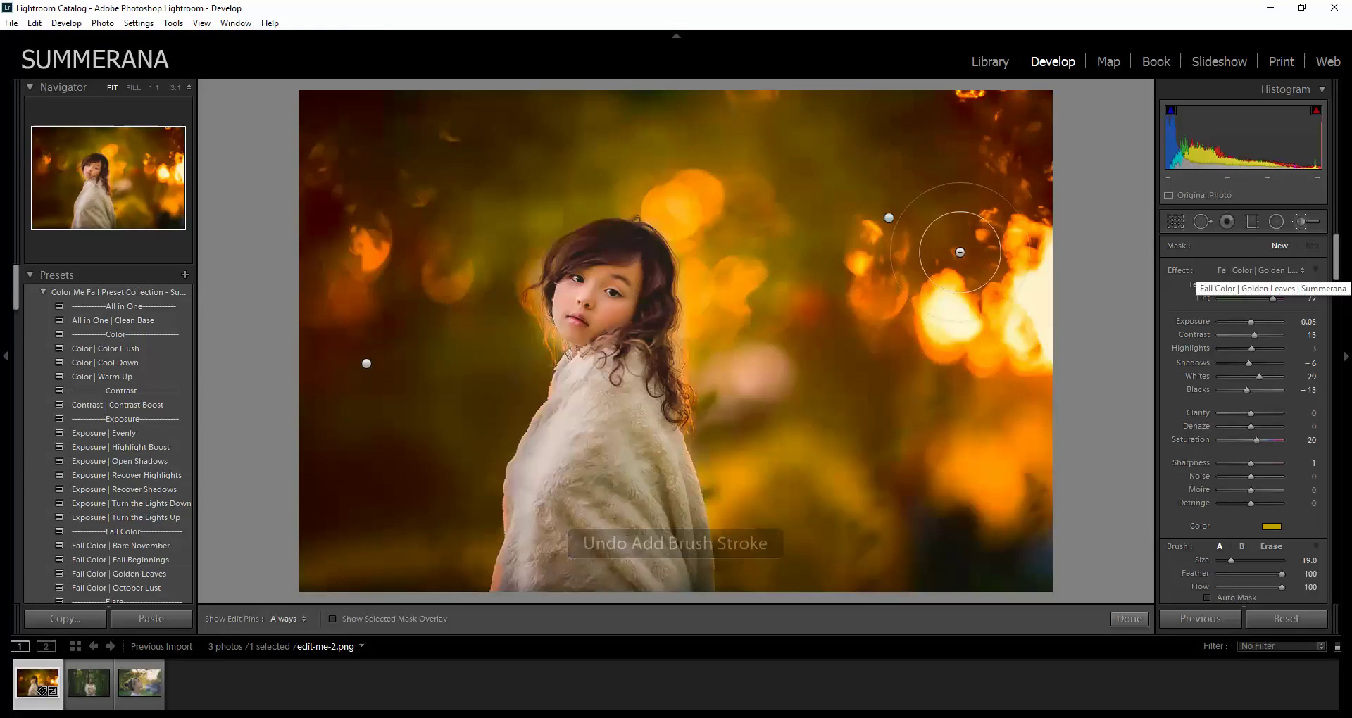
Step: Select the October Foliage brush adjustment near the photo's upper right and erase its effect from the girl's face and hair
left_click(888, 220)
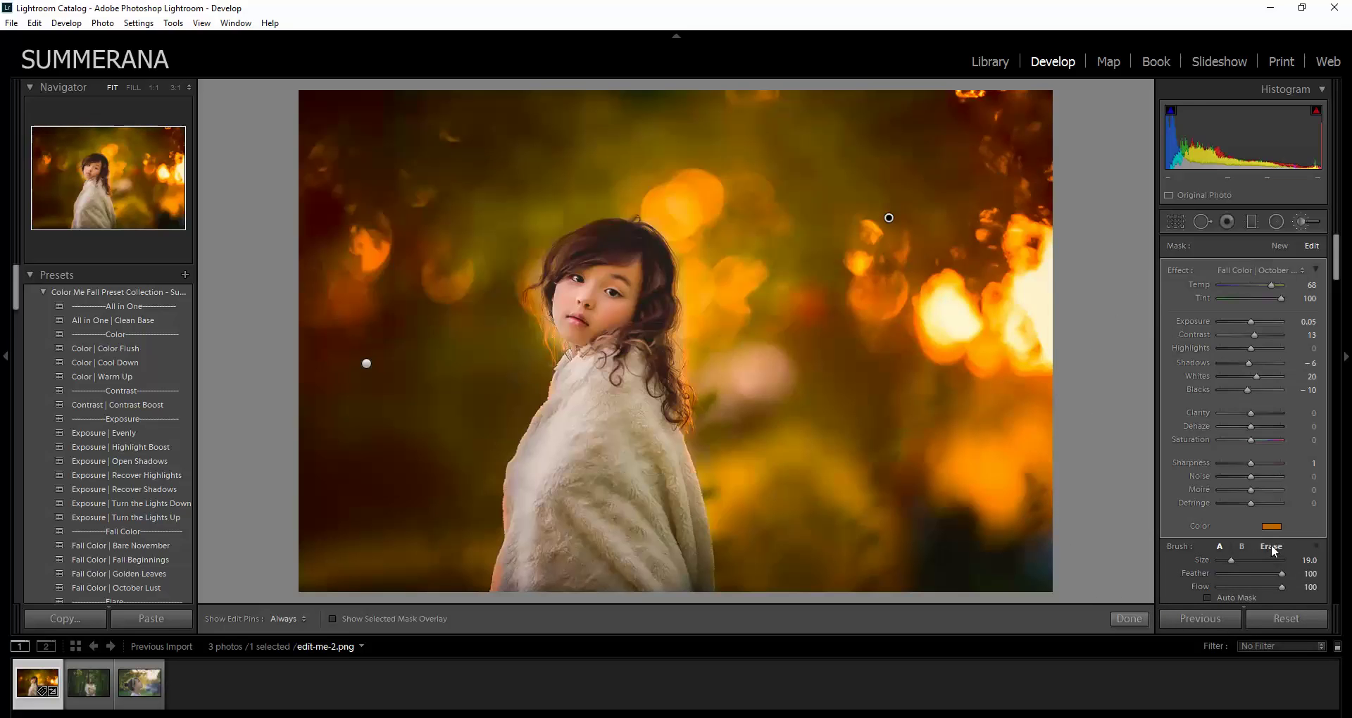
scroll(1330, 296, "down", 2)
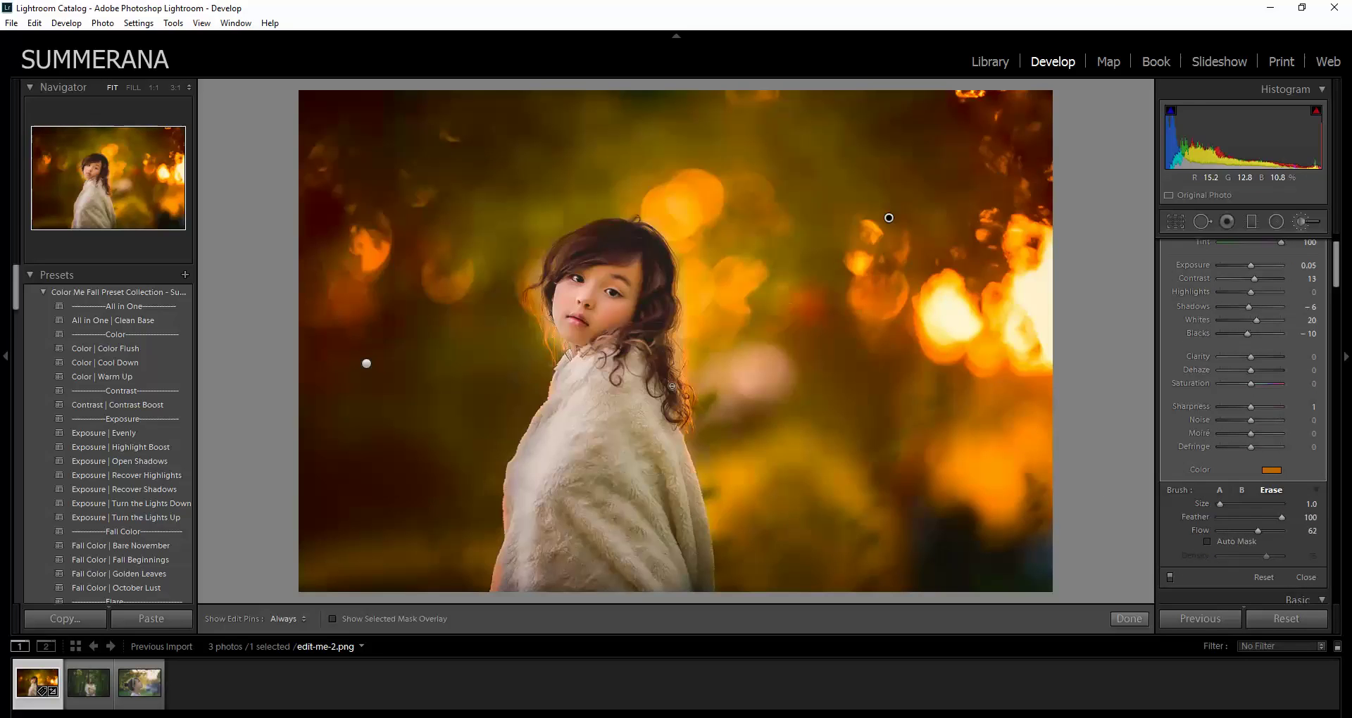
scroll(501, 394, "down", 2)
key("h")
Step: Set the erase brush flow to 18, try an erase stroke at the edge of the girl's hair and undo the last stroke
key("h")
key("h")
scroll(593, 261, "up", 3)
mouse_move(566, 270)
left_mouse_down()
mouse_move(568, 252)
mouse_move(628, 236)
mouse_move(639, 353)
left_mouse_up()
left_click_drag(1258, 531, 1233, 533)
scroll(524, 312, "up", 2)
key("h")
mouse_move(526, 312)
left_mouse_down()
mouse_move(534, 321)
mouse_move(529, 288)
mouse_move(542, 330)
mouse_move(524, 286)
mouse_move(531, 319)
mouse_move(568, 345)
mouse_move(528, 300)
left_mouse_up()
key("h")
left_click(35, 23)
left_click(45, 37)
scroll(1259, 501, "up", 2)
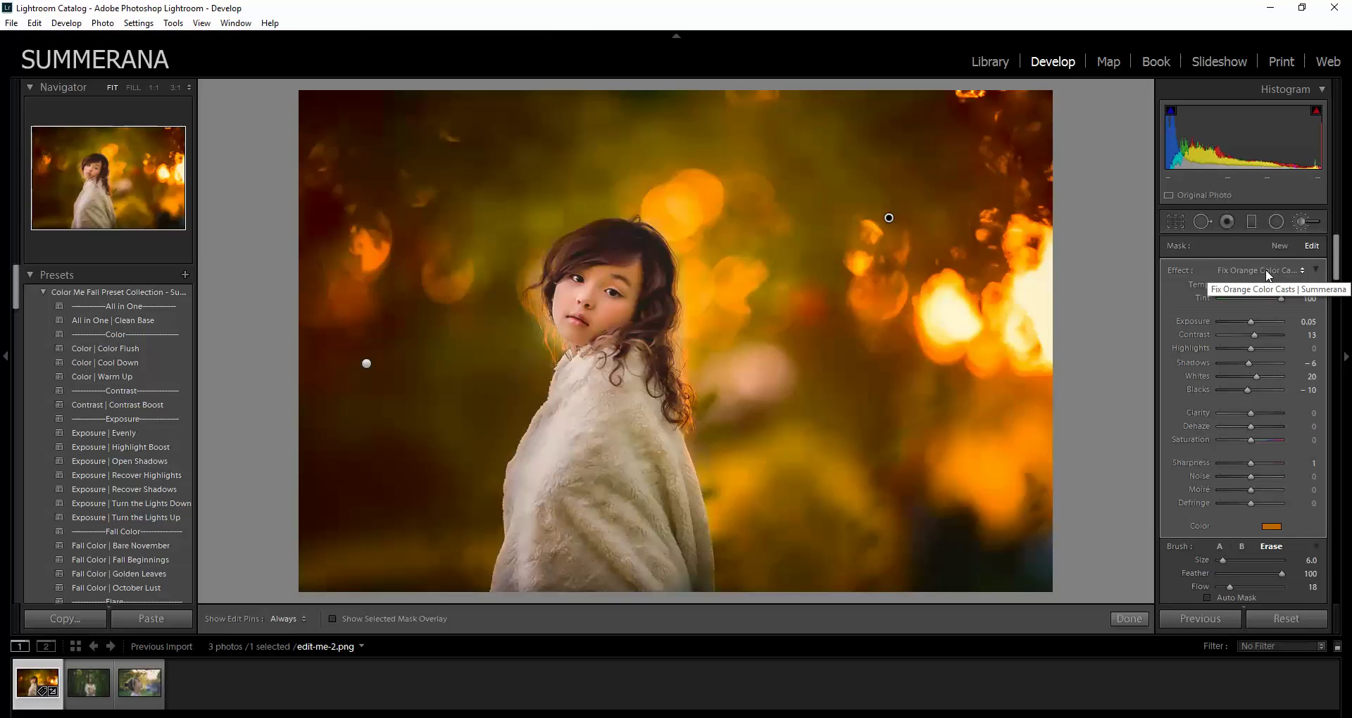
Step: Start a new brush adjustment with the Fix Orange Color Casts | Summerana effect, brush size 11 and density 100
left_click(1279, 246)
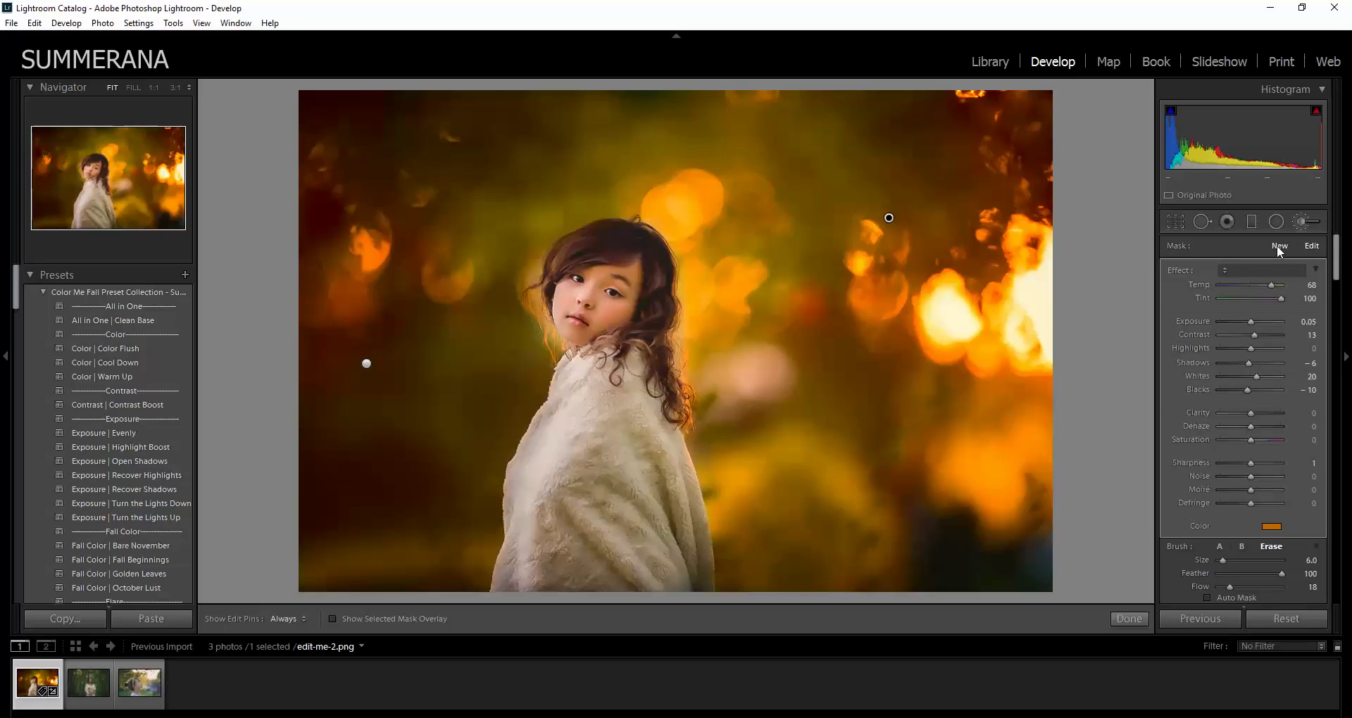
left_click(1261, 269)
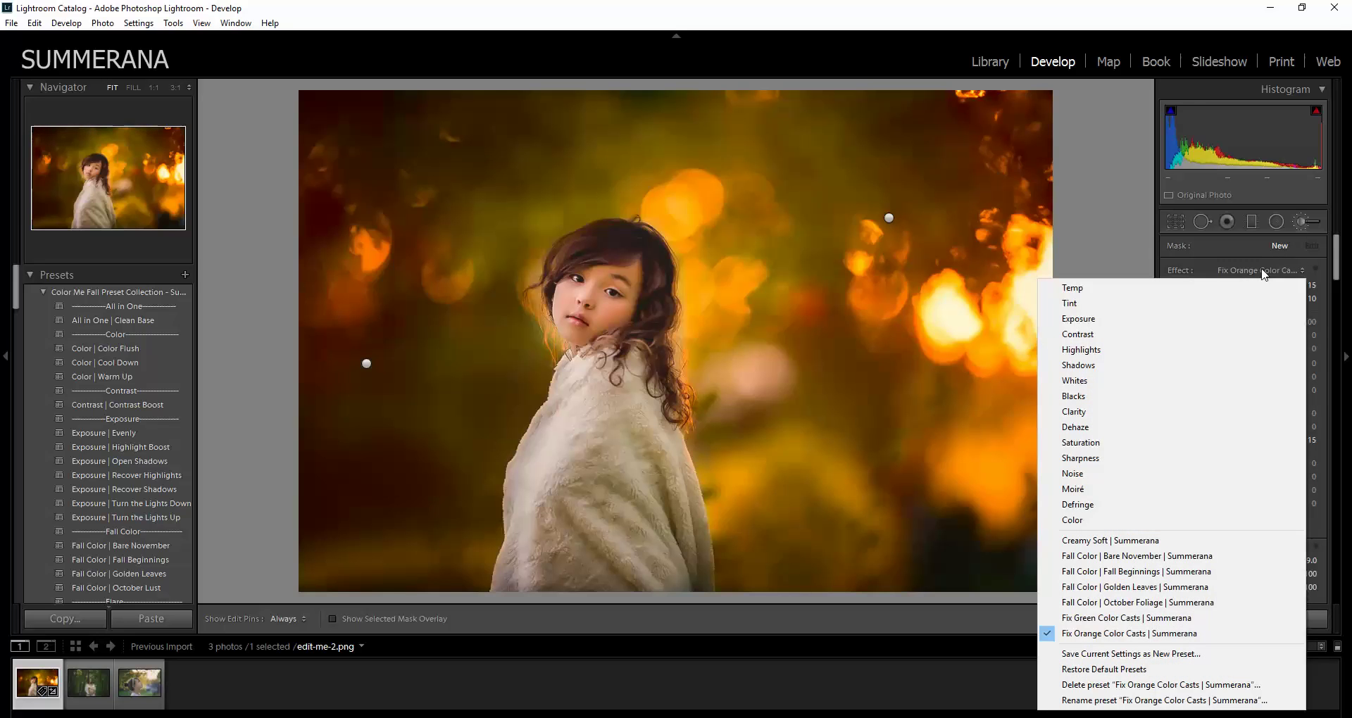
left_click(1107, 634)
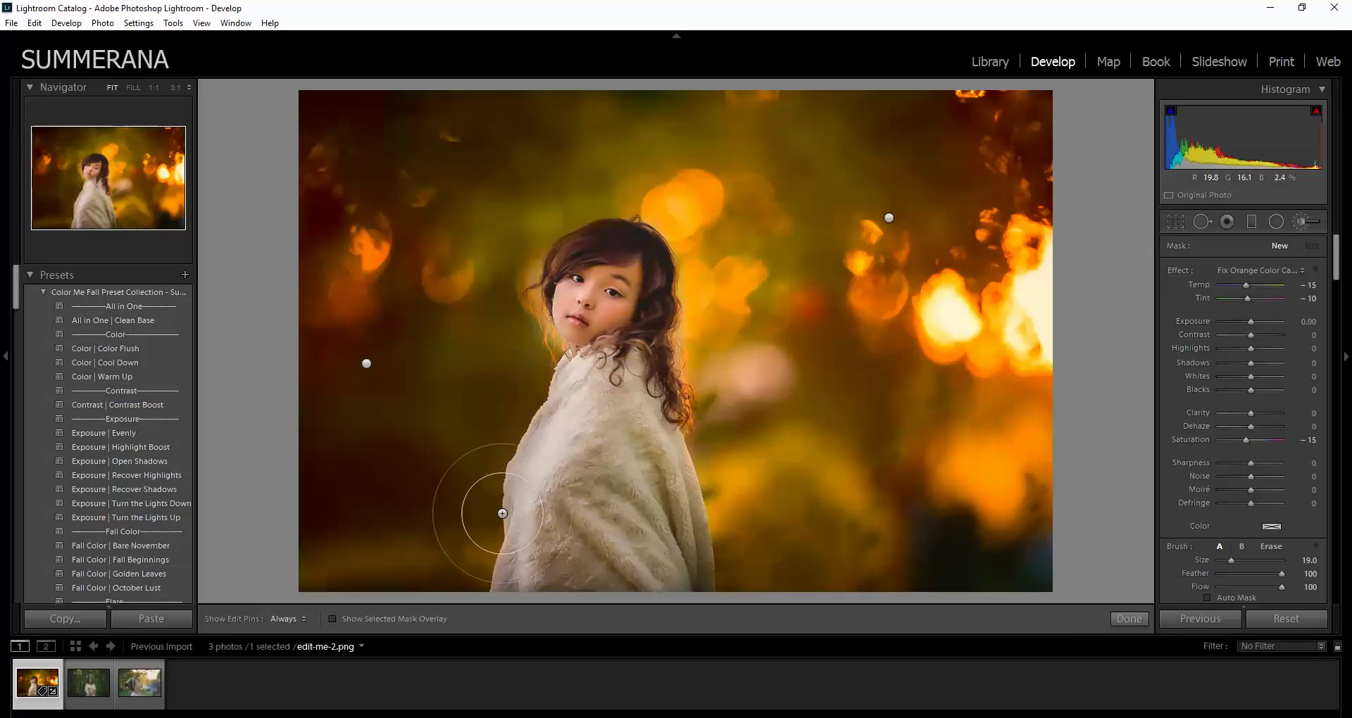
key("bracketleft")
key("bracketleft")
key("bracketleft")
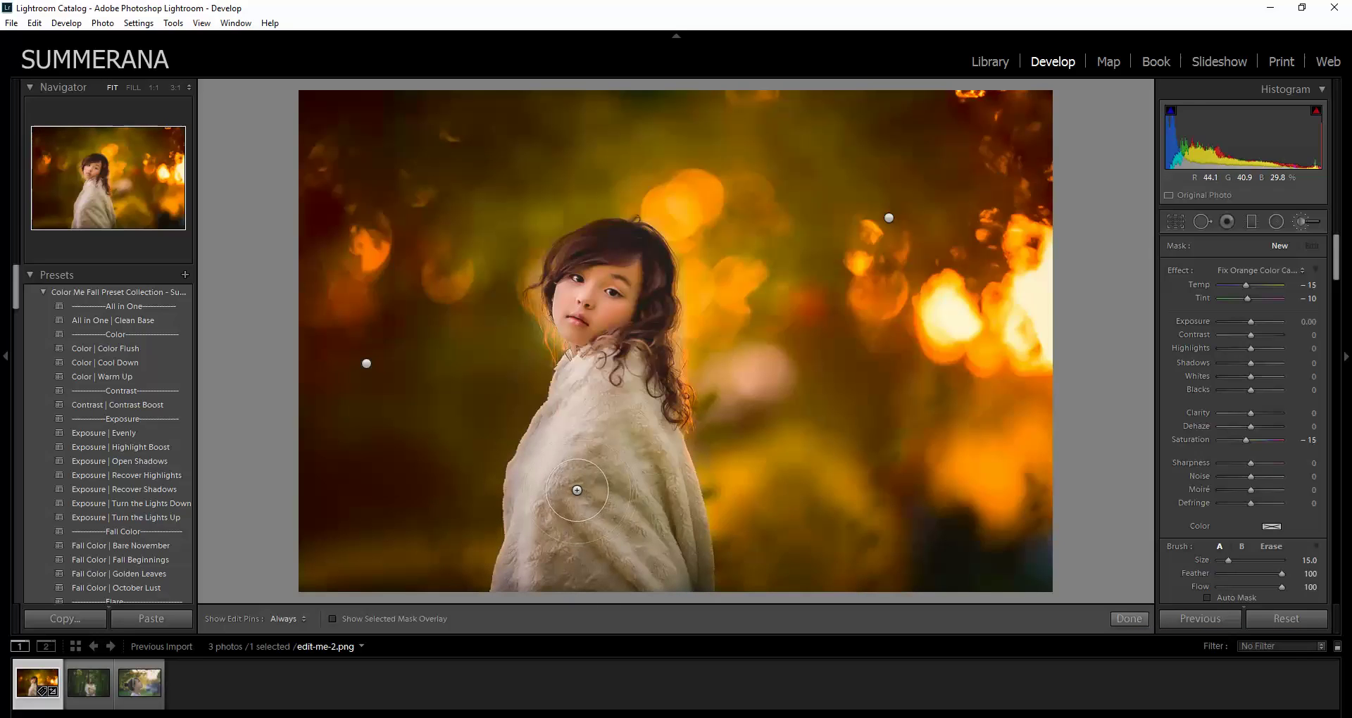
key("bracketleft")
scroll(1337, 281, "down", 1)
left_click_drag(1335, 276, 1335, 281)
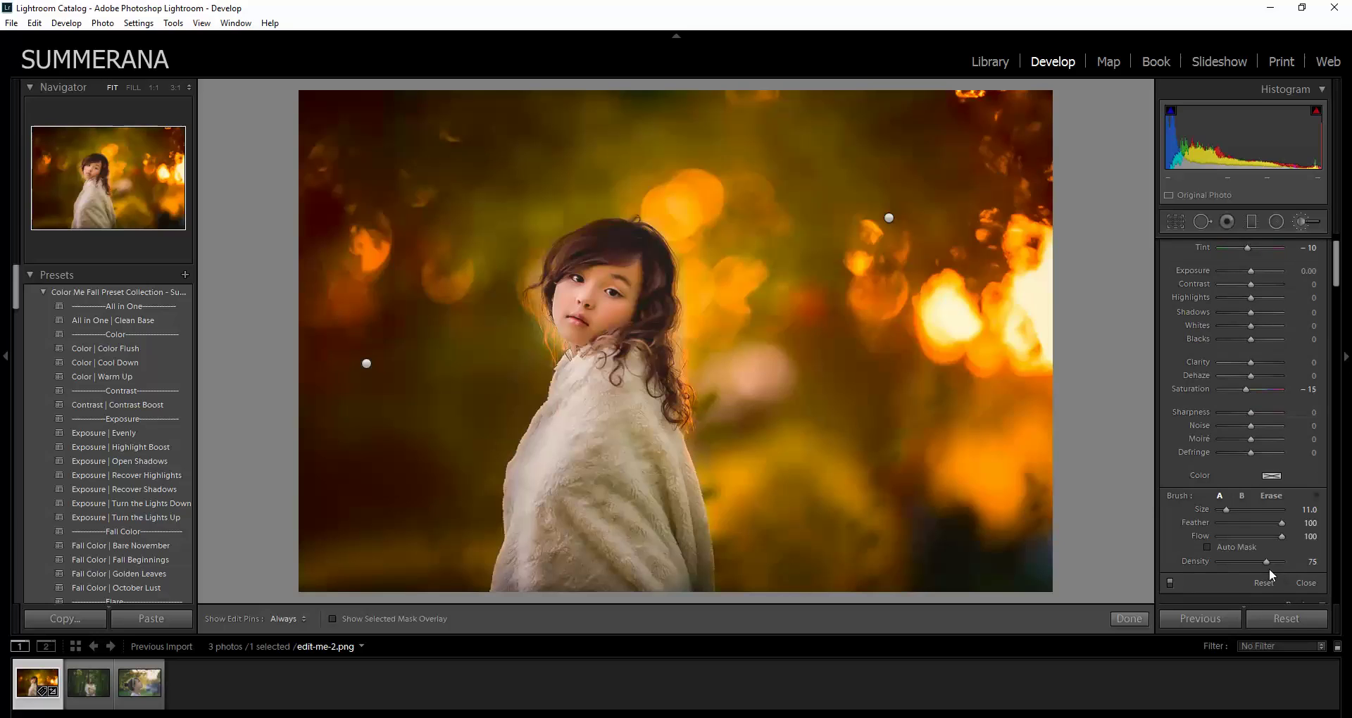
mouse_move(1262, 560)
left_mouse_down()
mouse_move(1216, 559)
mouse_move(1291, 560)
left_mouse_up()
Step: Paint the Fix Orange Color Casts effect over the girl's blanket, varying the brush size between 1 and 10
key("bracketleft")
key("bracketleft")
key("bracketleft")
key("bracketleft")
key("bracketleft")
key("bracketleft")
key("bracketleft")
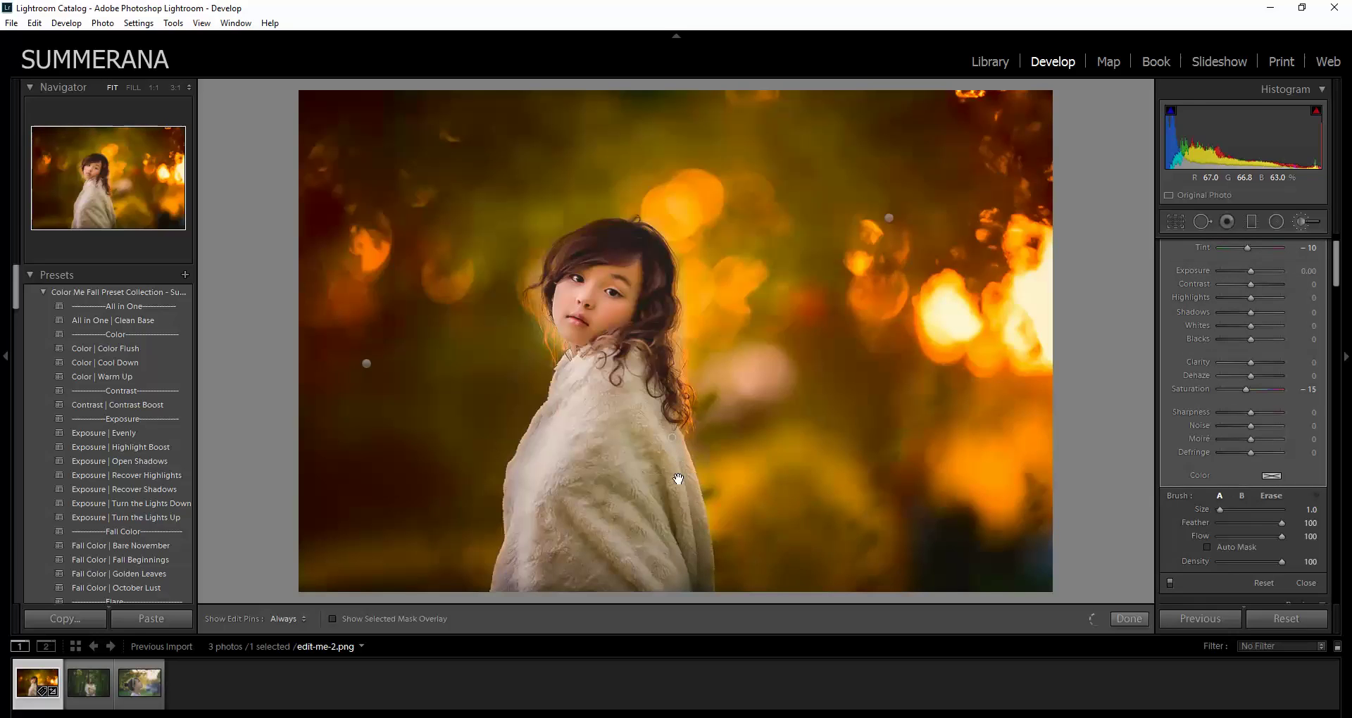
key("bracketleft")
key("h")
key("bracketright")
key("bracketright")
key("bracketright")
key("bracketright")
key("bracketright")
key("bracketright")
key("bracketright")
key("bracketright")
key("h")
scroll(1336, 255, "up", 2)
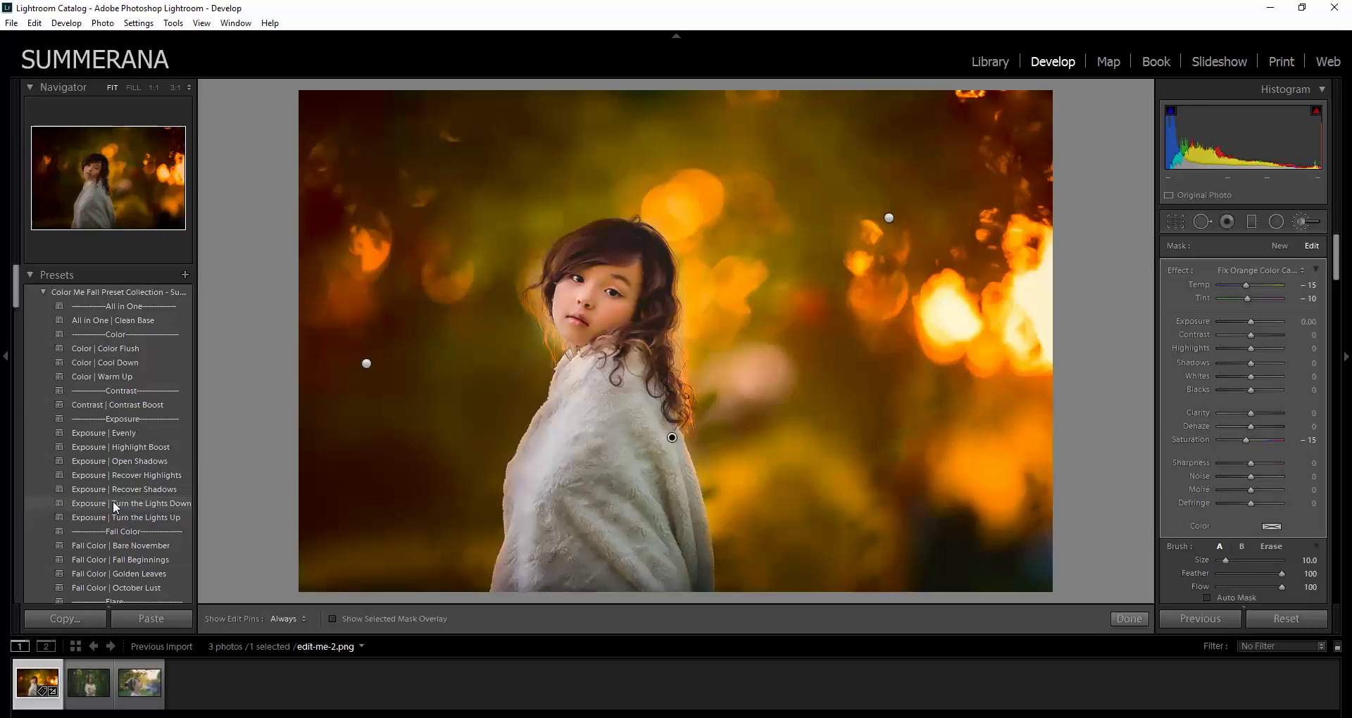
scroll(116, 507, "down", 3)
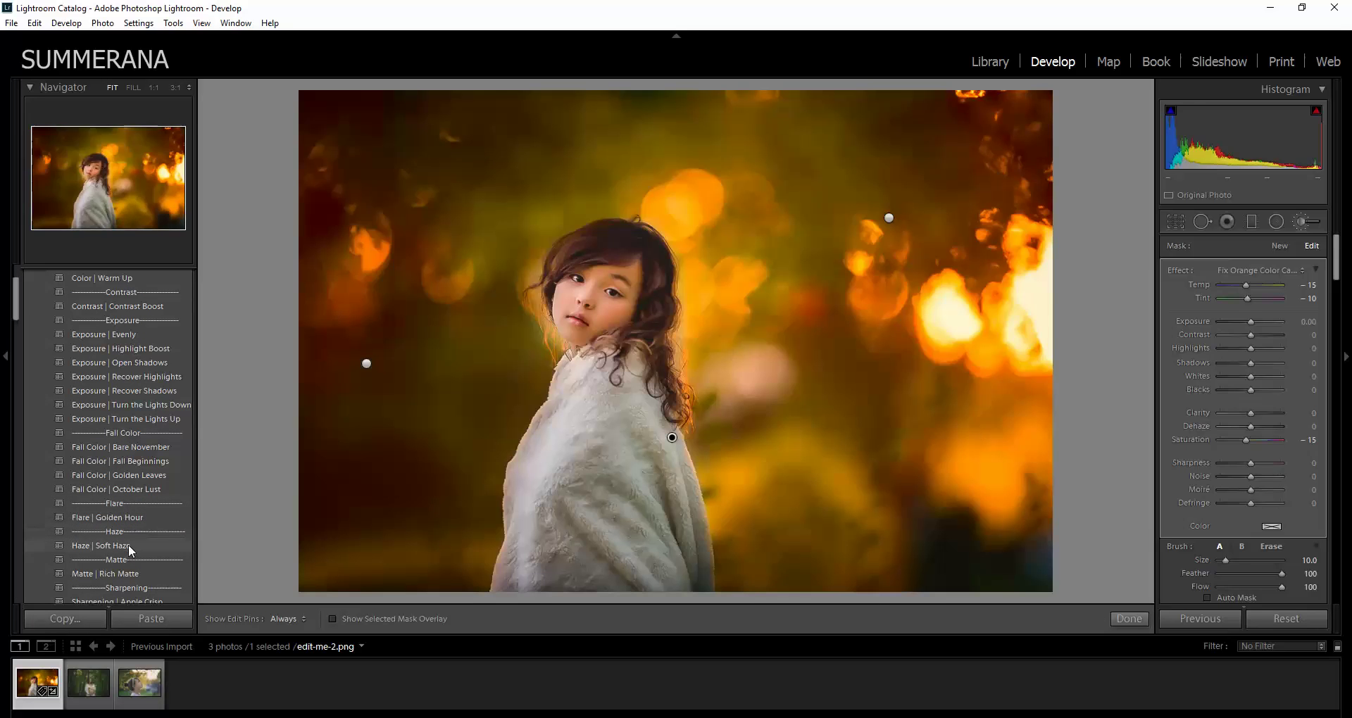
scroll(152, 592, "up", 3)
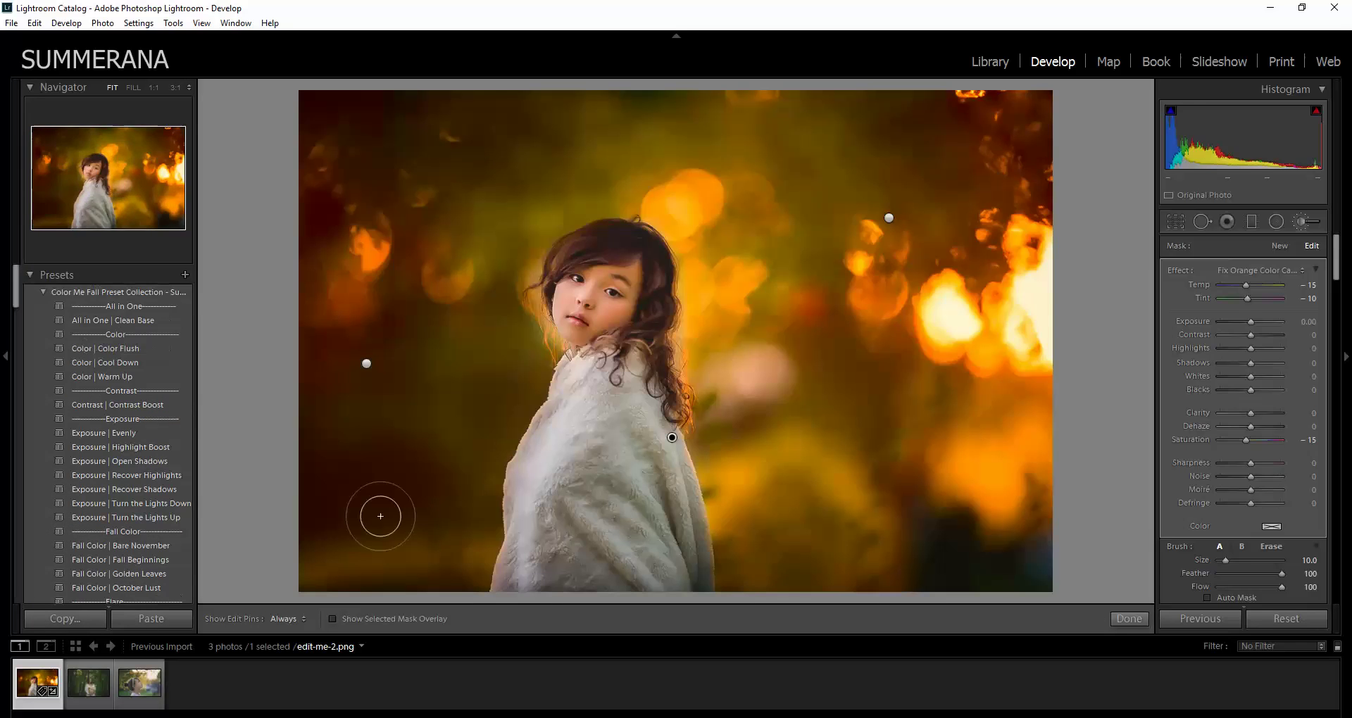
scroll(581, 497, "up", 1)
Step: Switch to the photo edit-me-1.png and apply the All in One | Clean Base, Contrast Boost and Color Flush presets
left_click(149, 698)
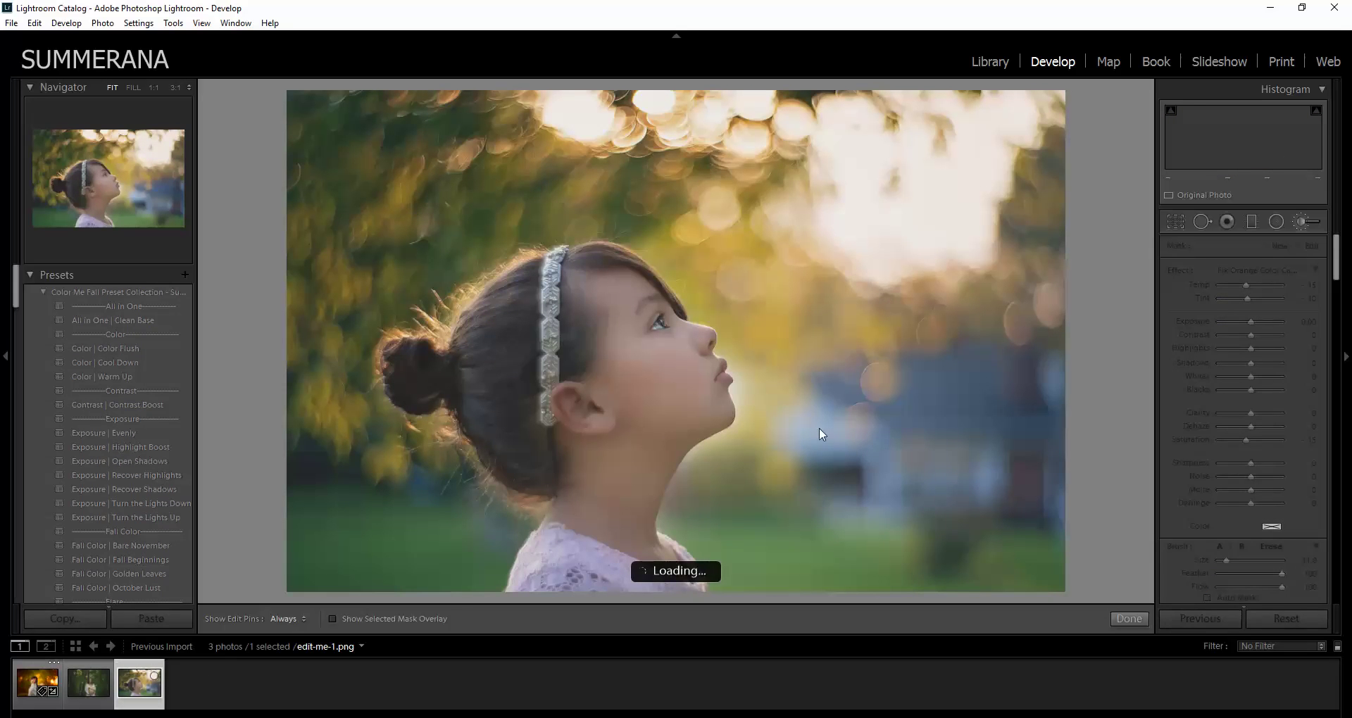
left_click(100, 320)
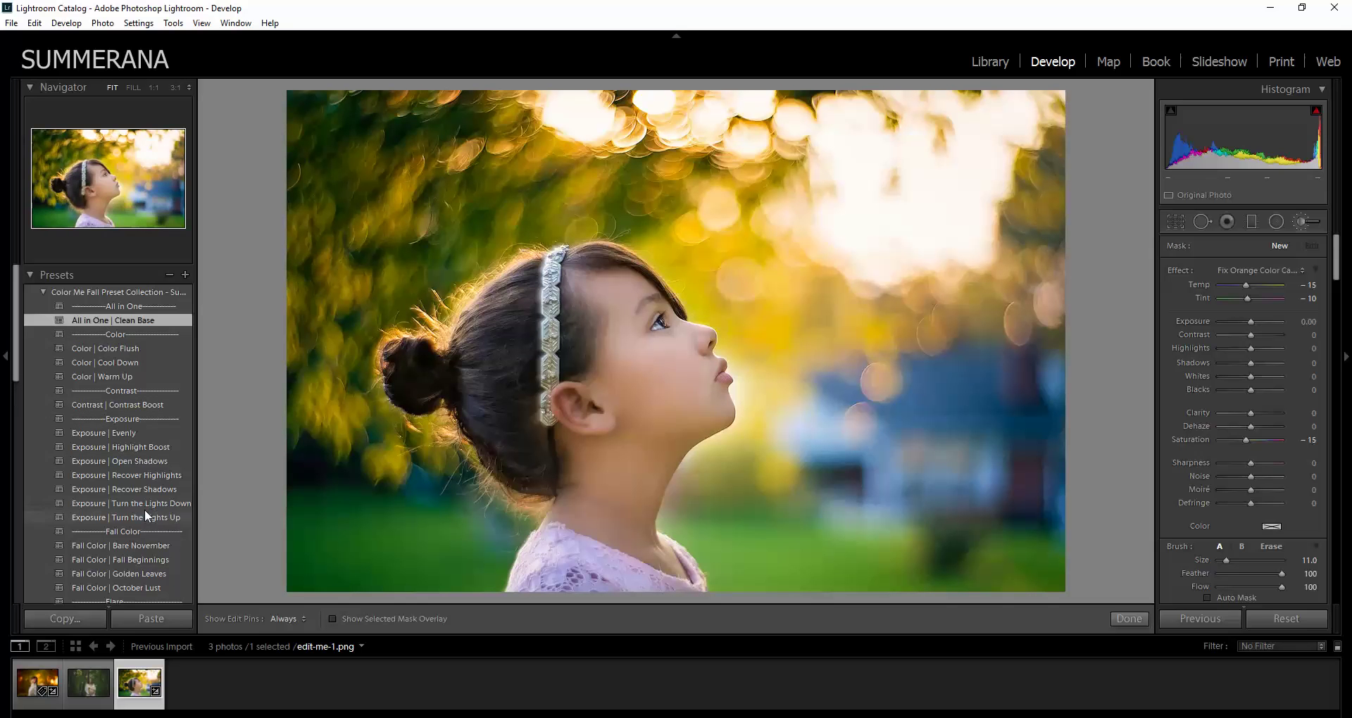
scroll(121, 546, "down", 2)
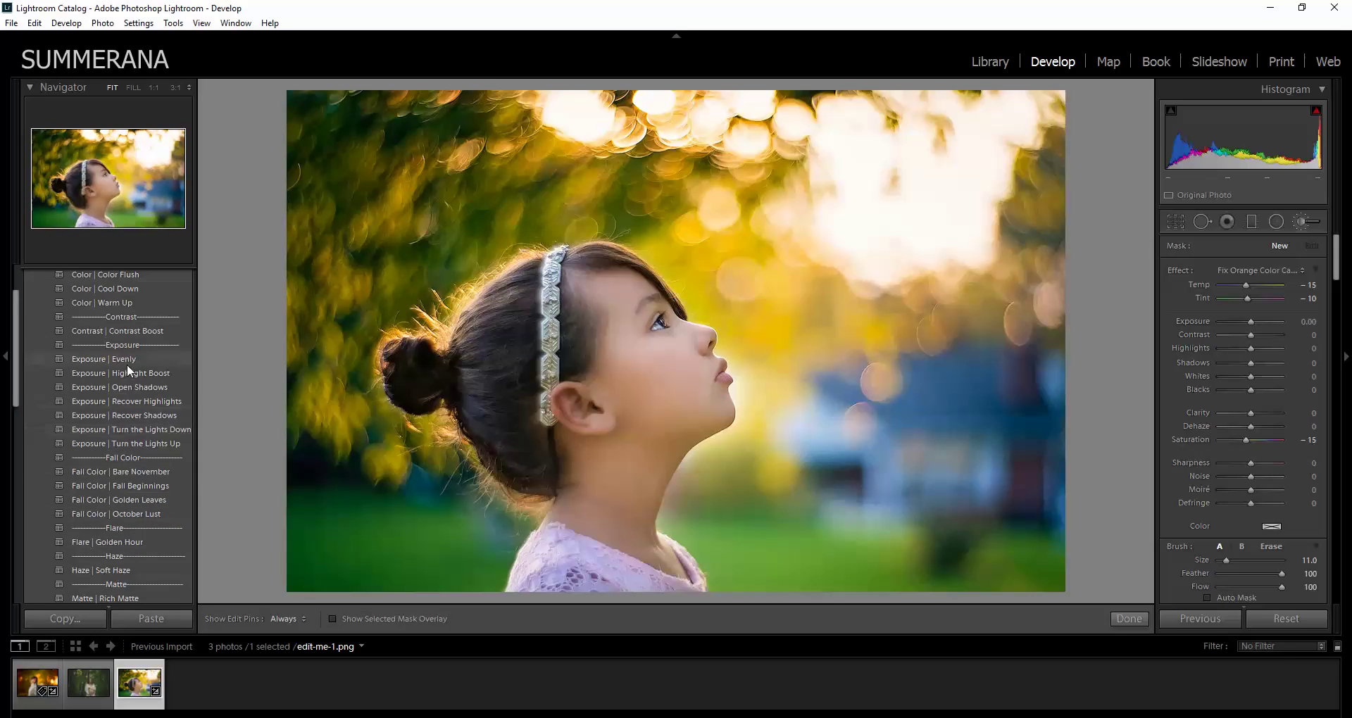
scroll(127, 381, "up", 2)
left_click(123, 408)
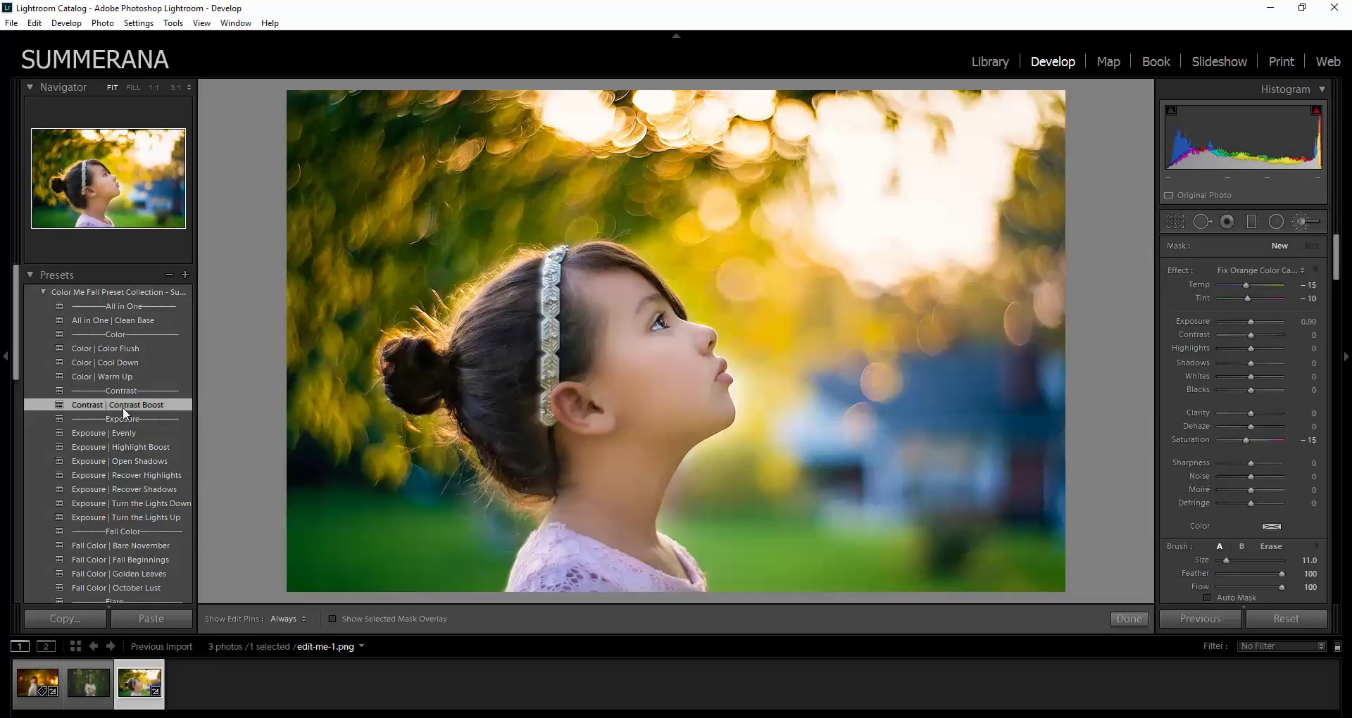
left_click(121, 348)
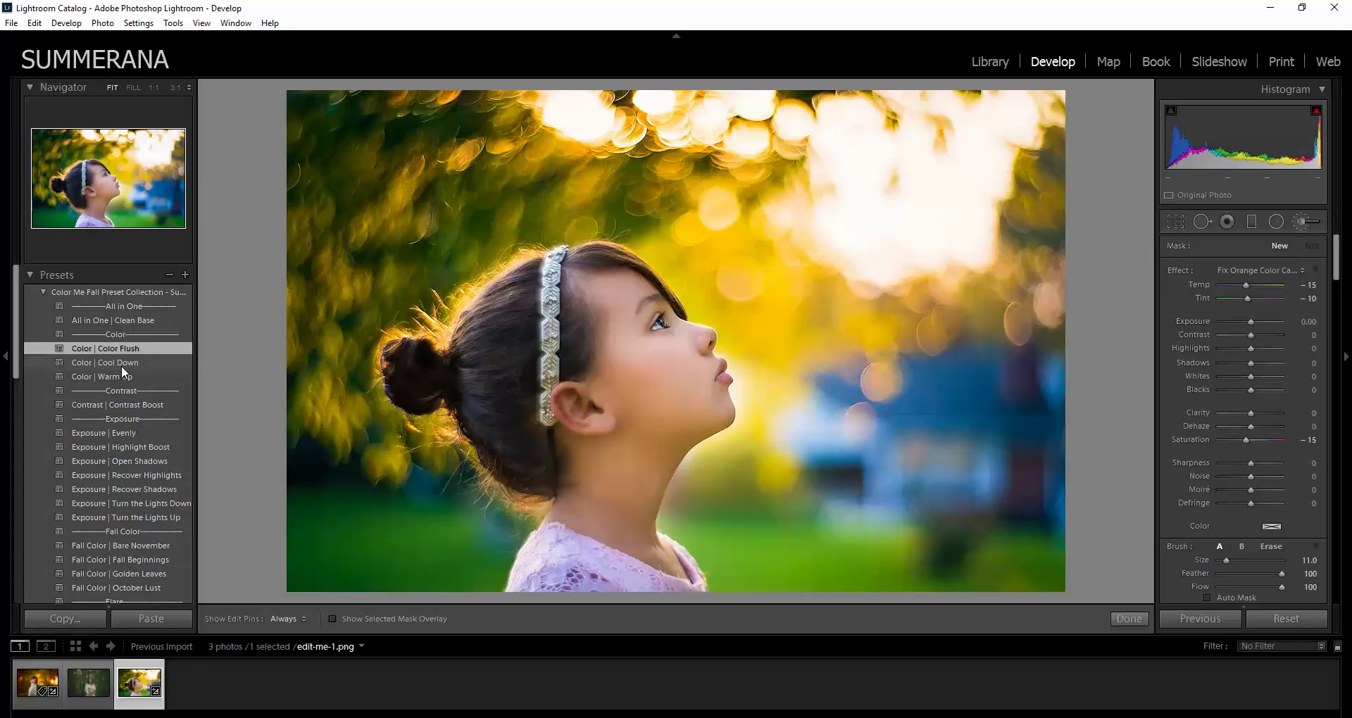
Step: Apply the Exposure | Turn the Lights Up preset and set the exposure to +0.48
left_click(140, 517)
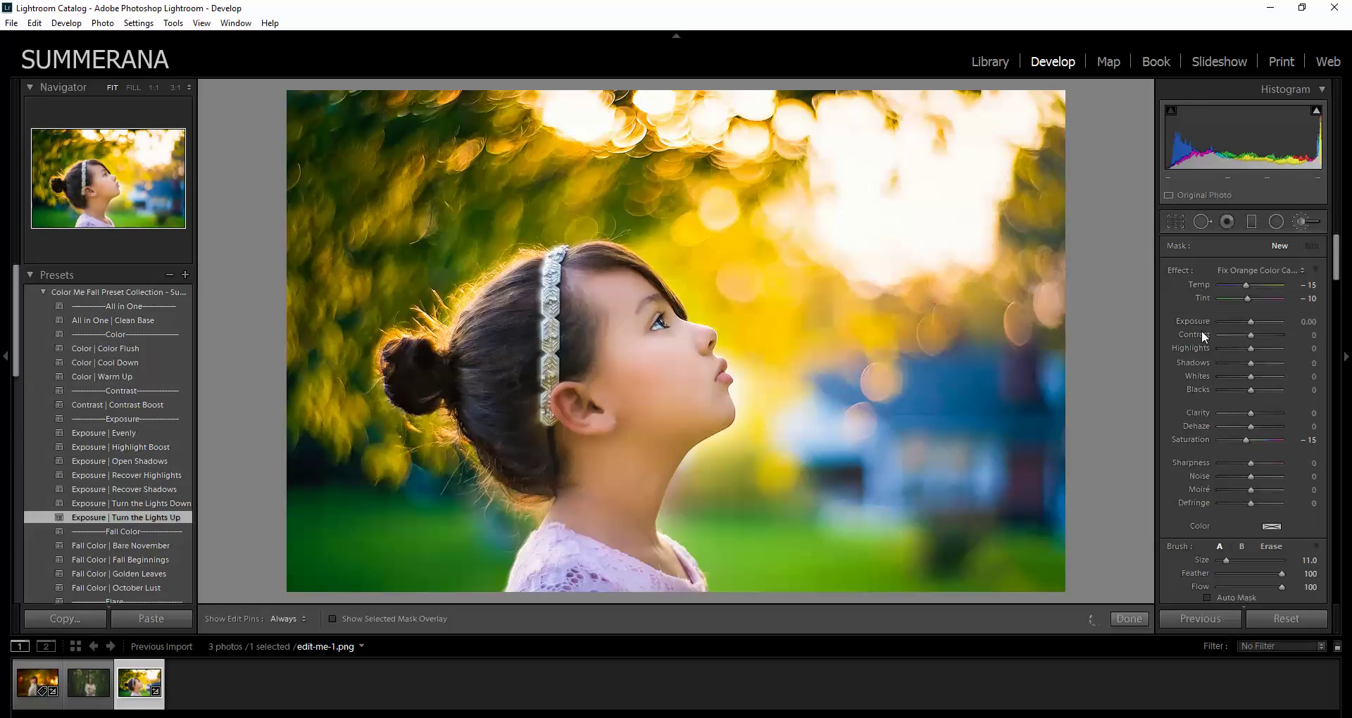
left_click(1312, 222)
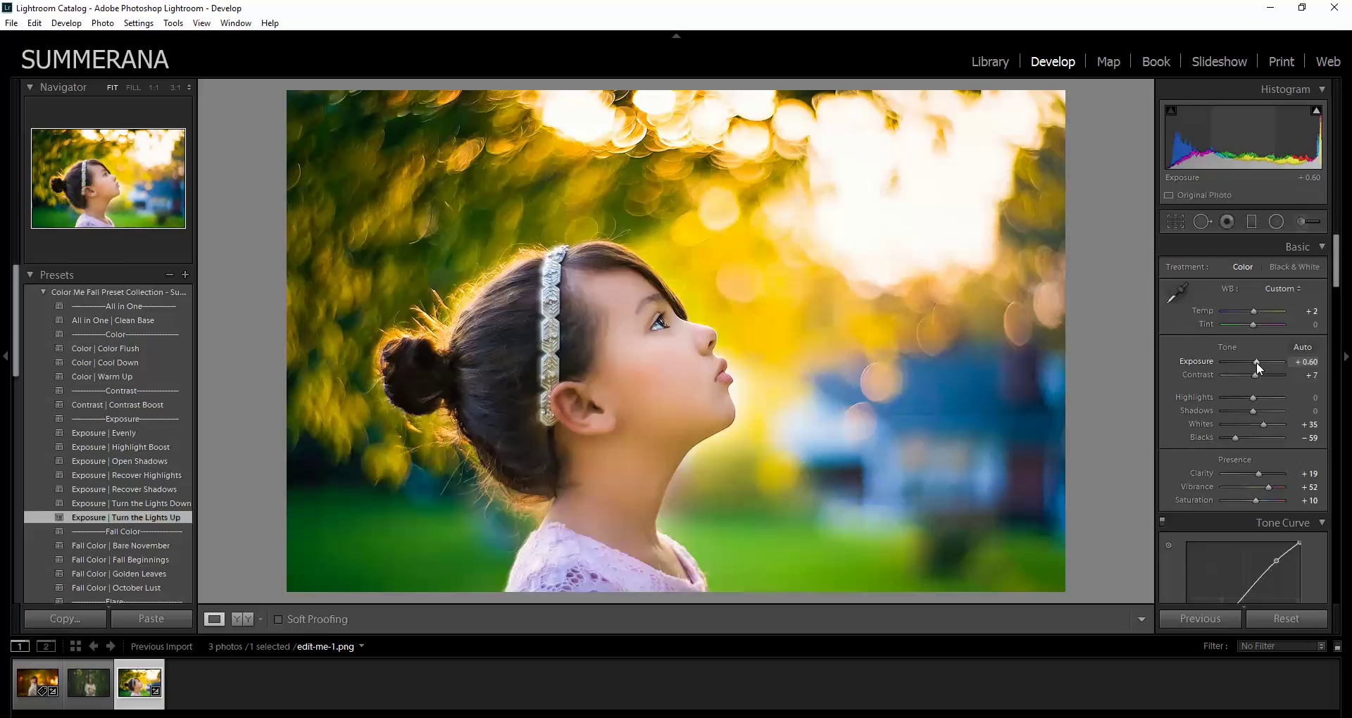
left_click_drag(1257, 363, 1256, 361)
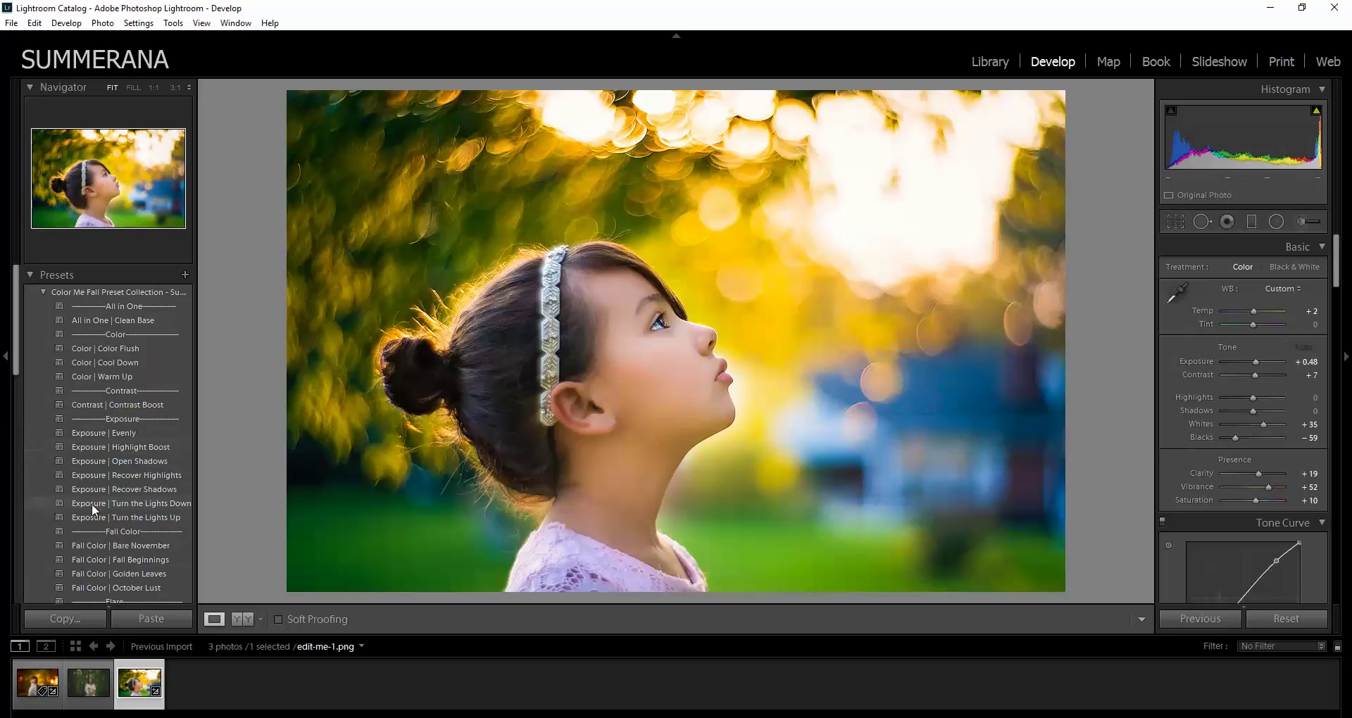
Step: Apply the Sharpening | Apple Crisp preset to the profile portrait
scroll(92, 504, "down", 3)
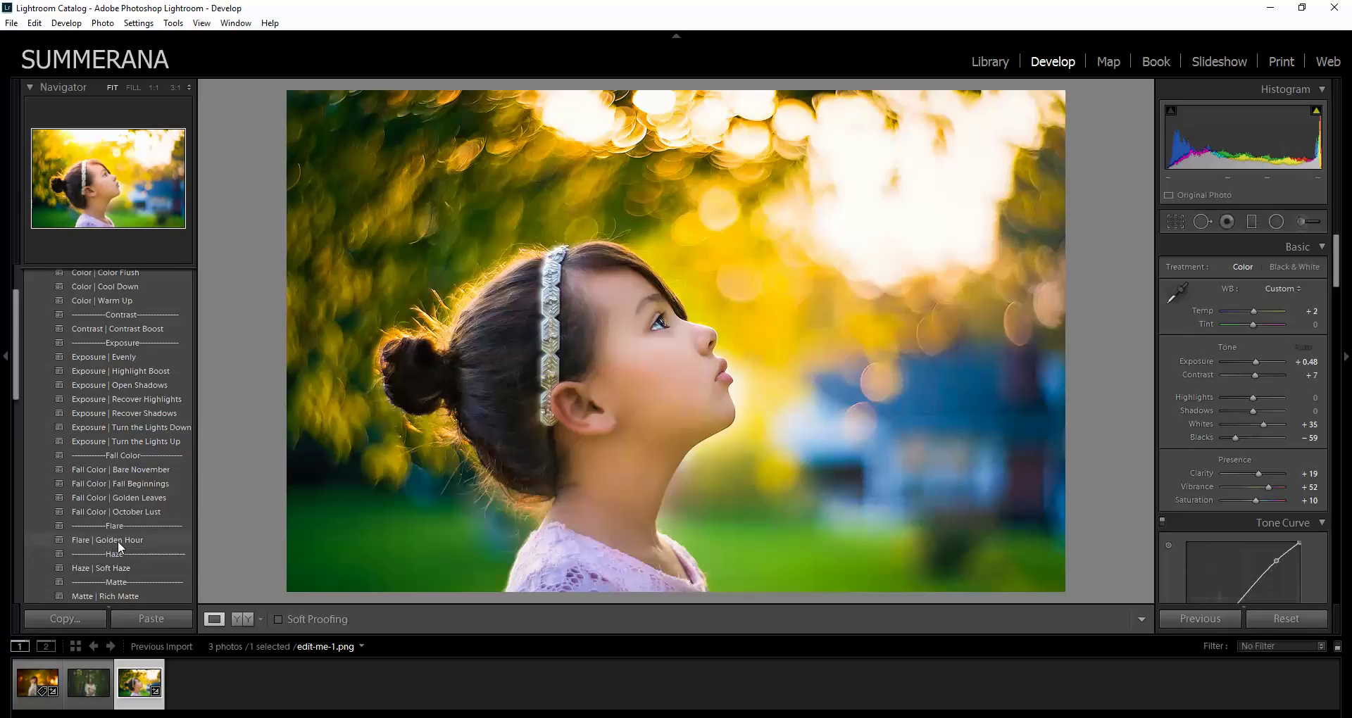
scroll(115, 575, "down", 3)
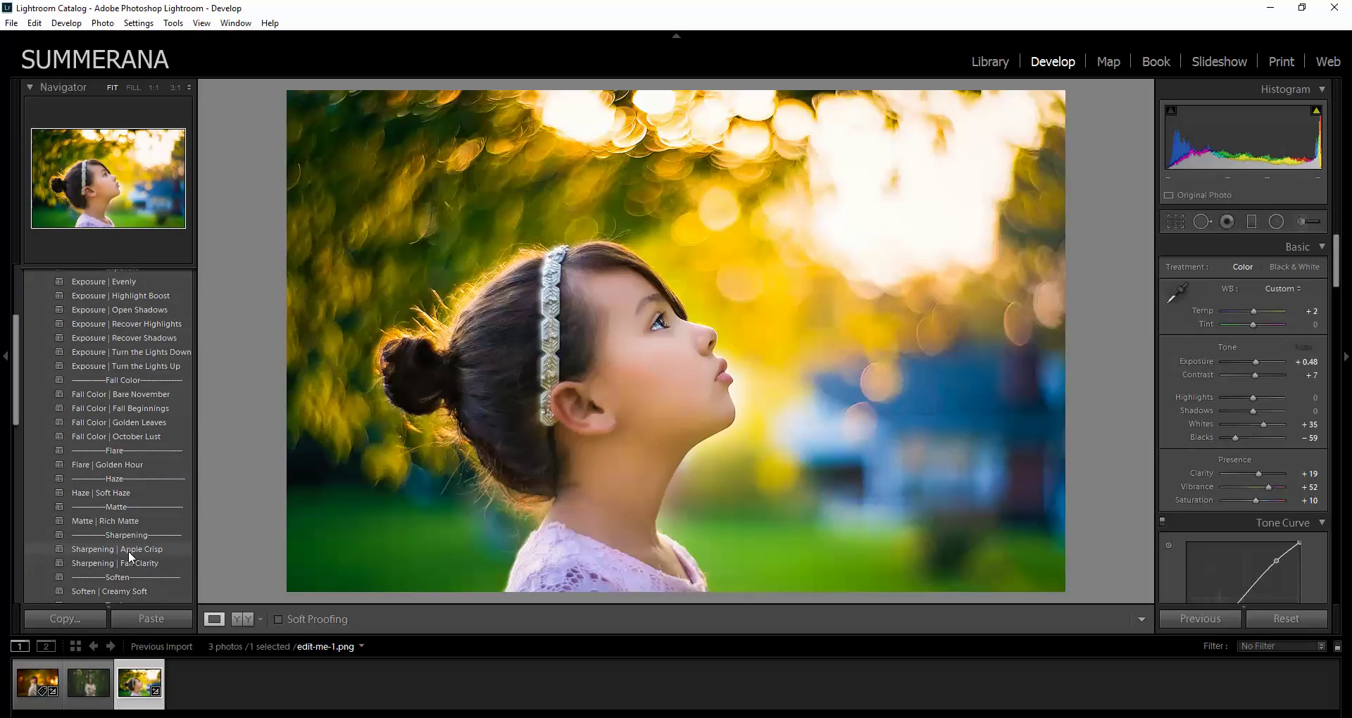
left_click(130, 549)
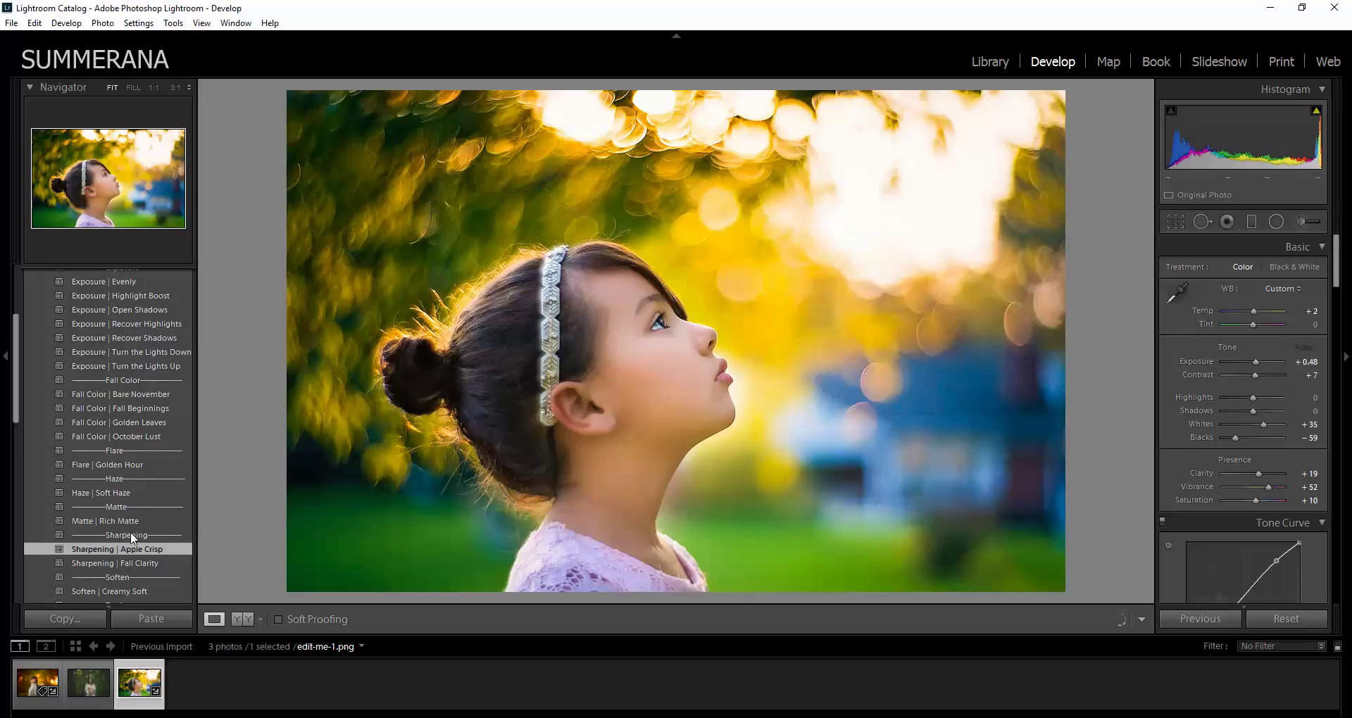
Step: Try the Bare November, Fall Beginnings and Golden Leaves presets on the photo and settle on Fall Color | October Lust
scroll(130, 531, "up", 6)
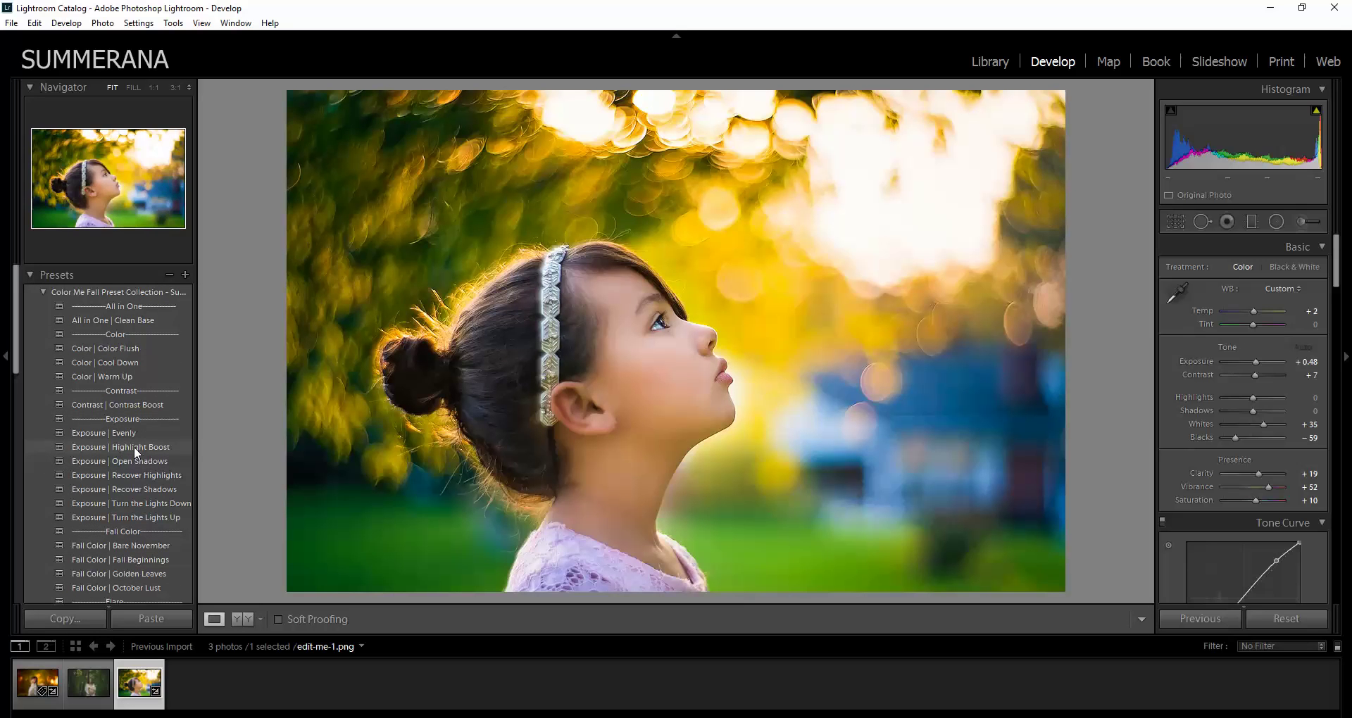
scroll(129, 455, "down", 2)
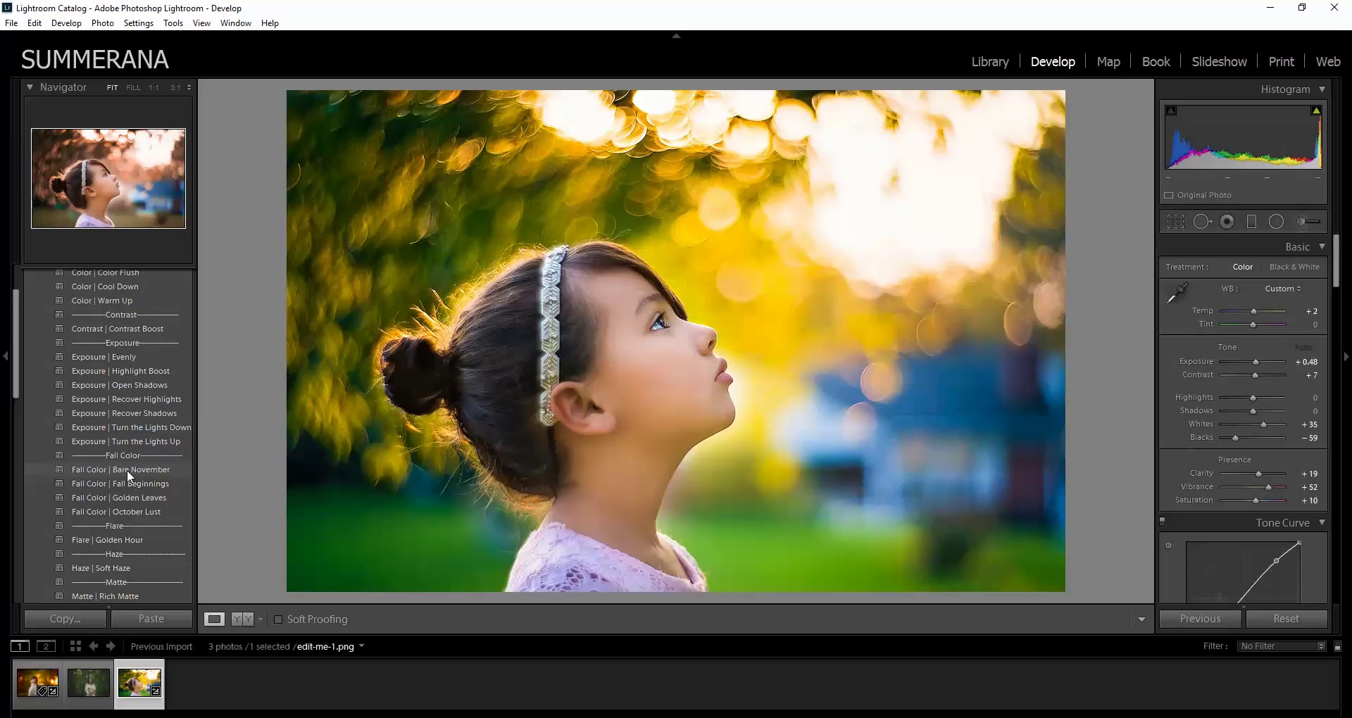
left_click(127, 470)
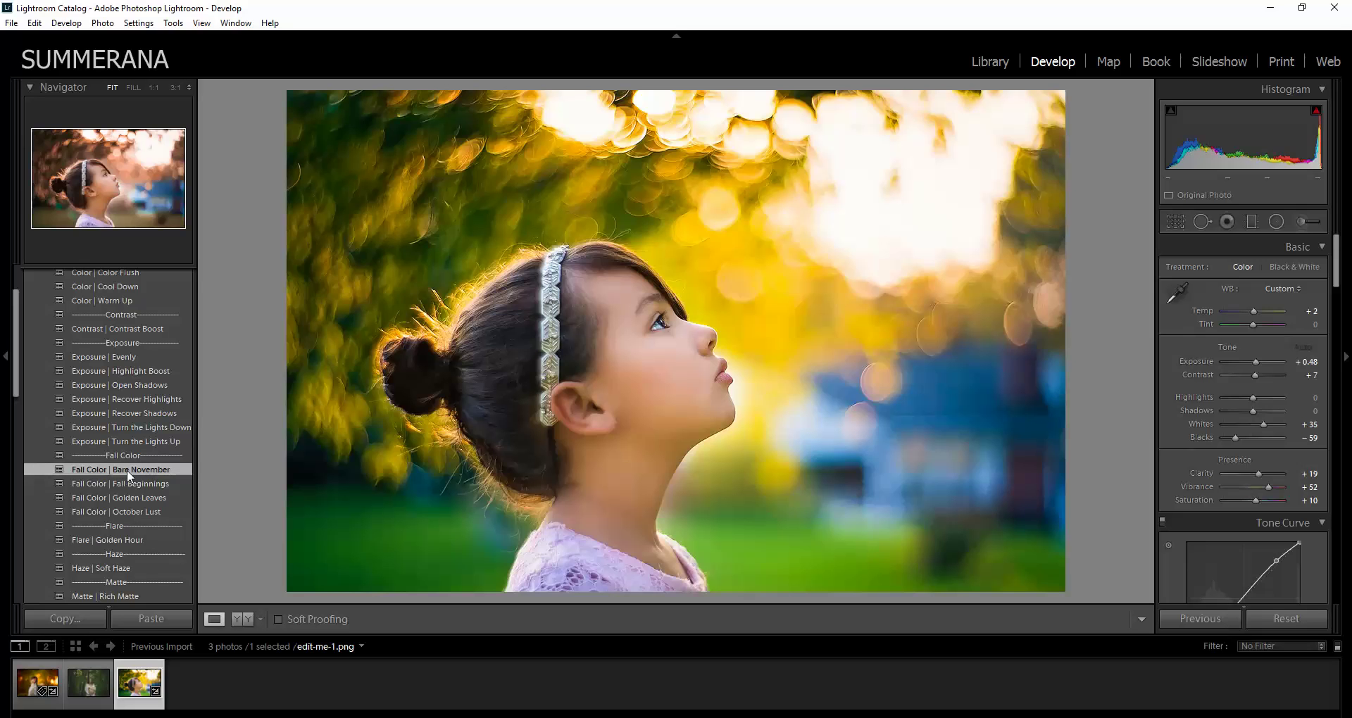
left_click(127, 483)
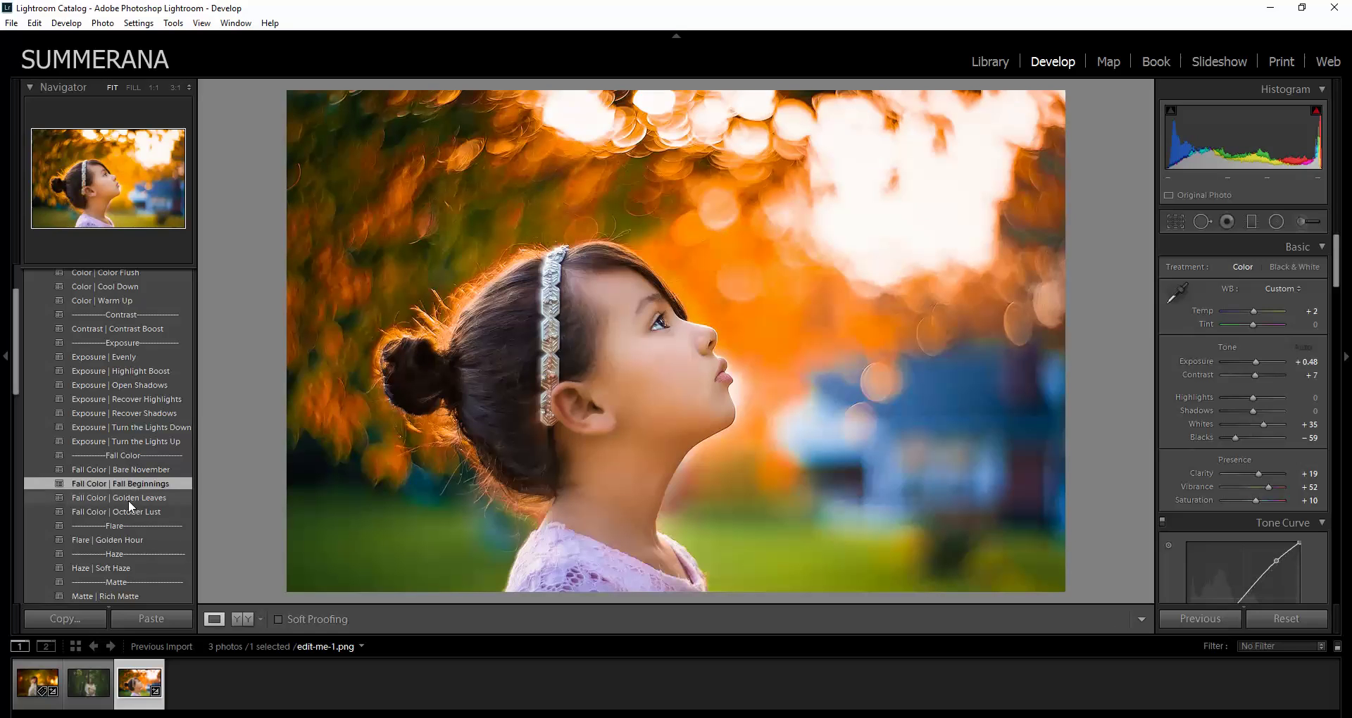
left_click(129, 499)
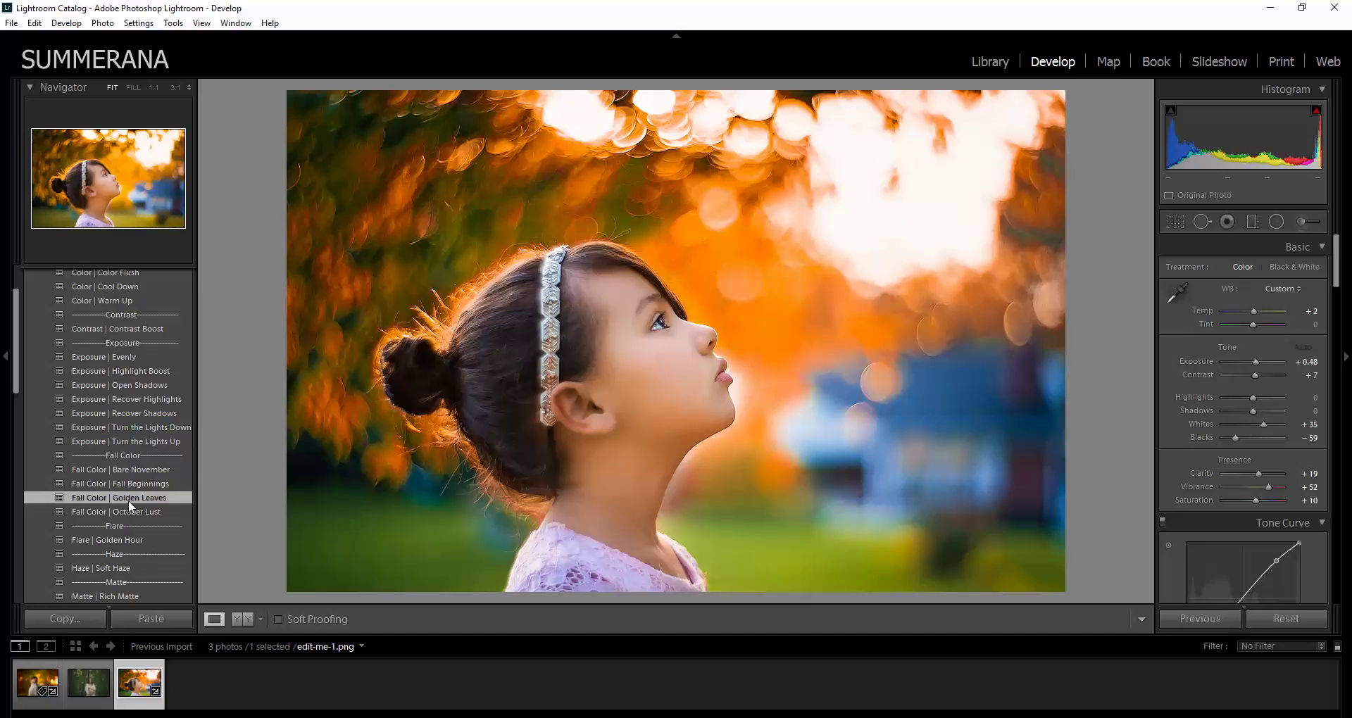
left_click(132, 512)
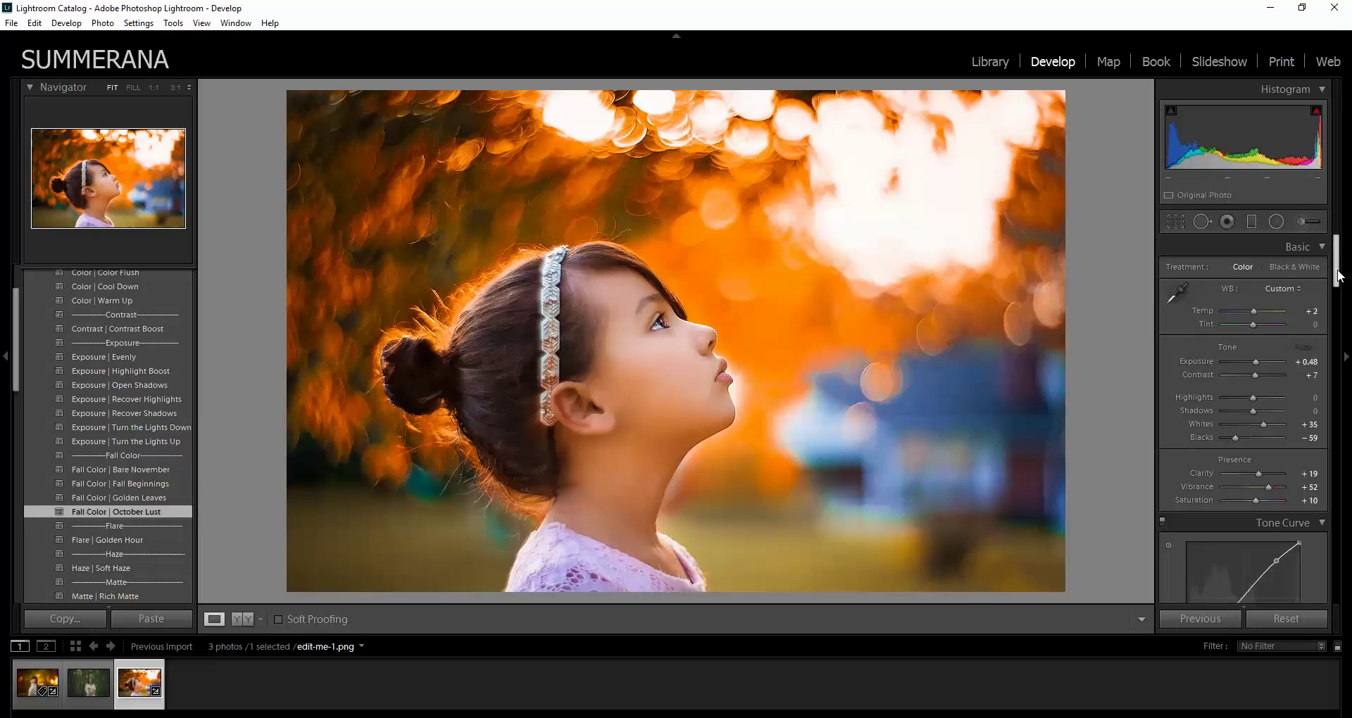
Step: Set up an adjustment brush with Fix Orange Color Casts | Summerana, size 5 and density 53, and hide the edit pins
left_click(1308, 221)
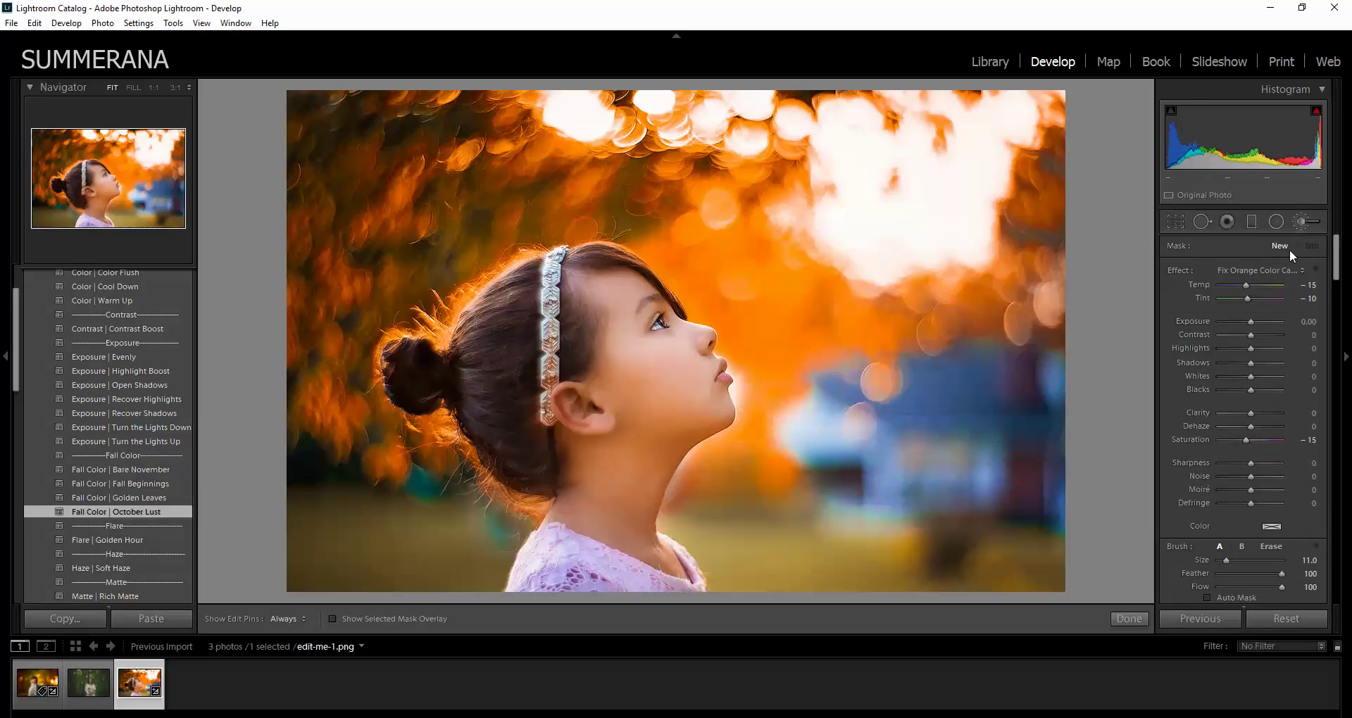
left_click(1214, 269)
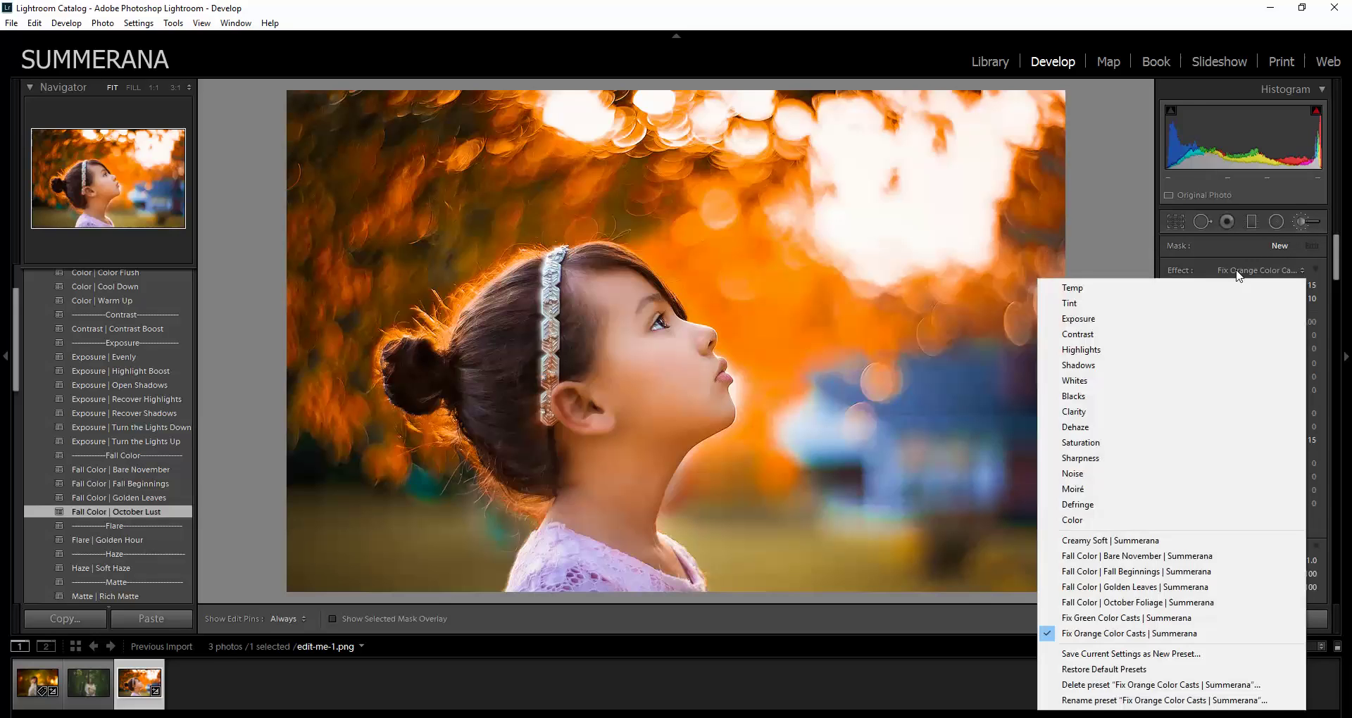
left_click(1093, 633)
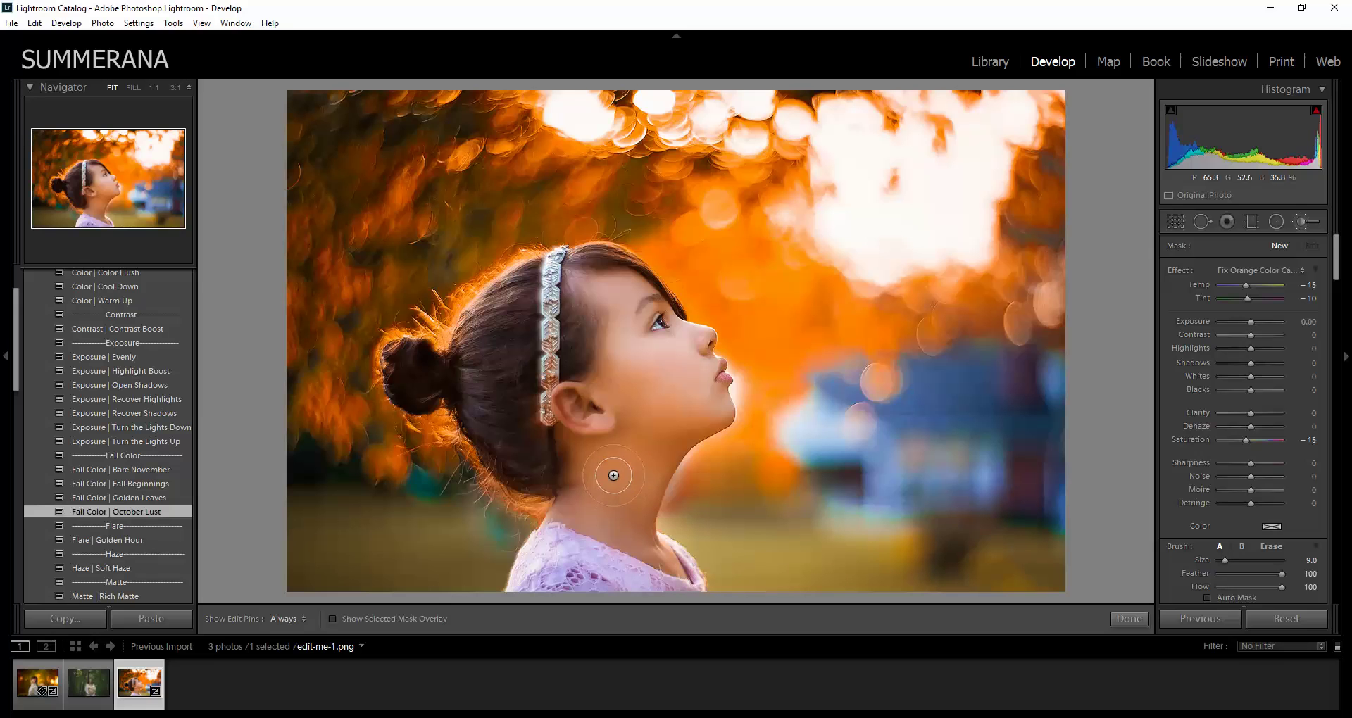
scroll(613, 475, "down", 4)
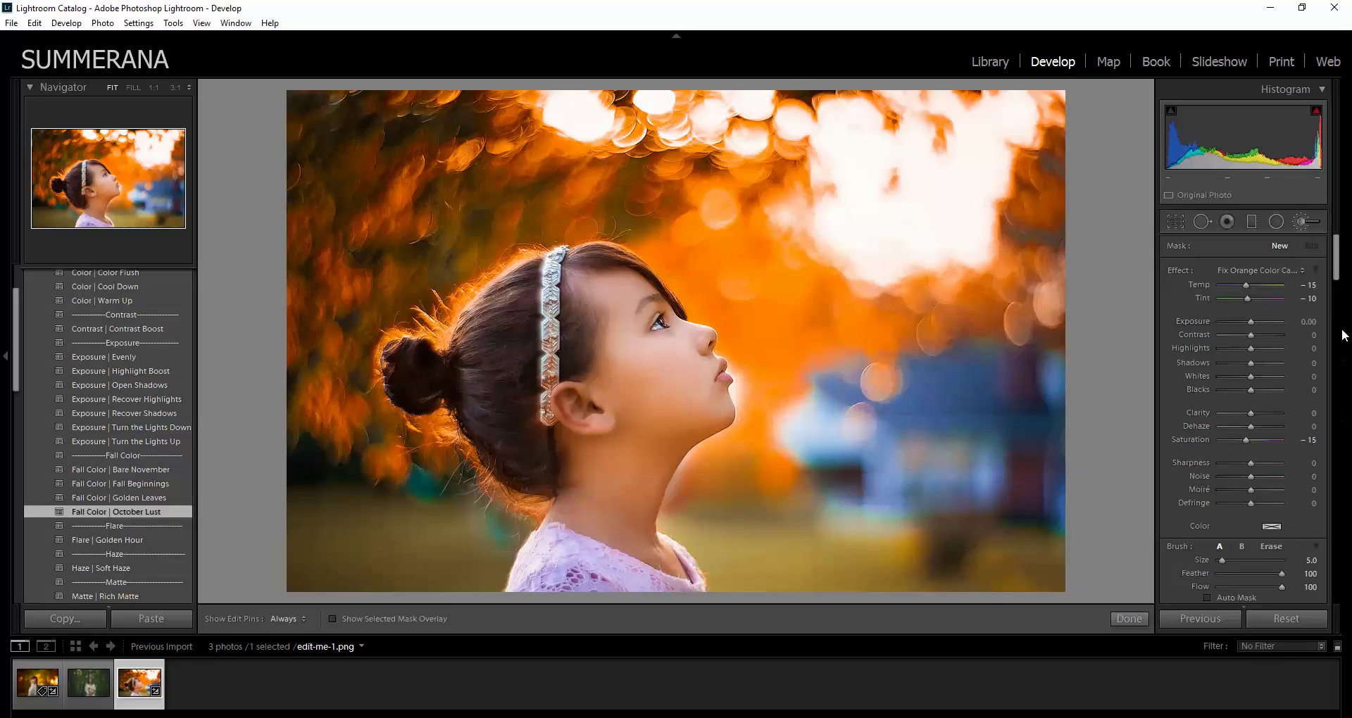
scroll(1336, 260, "down", 2)
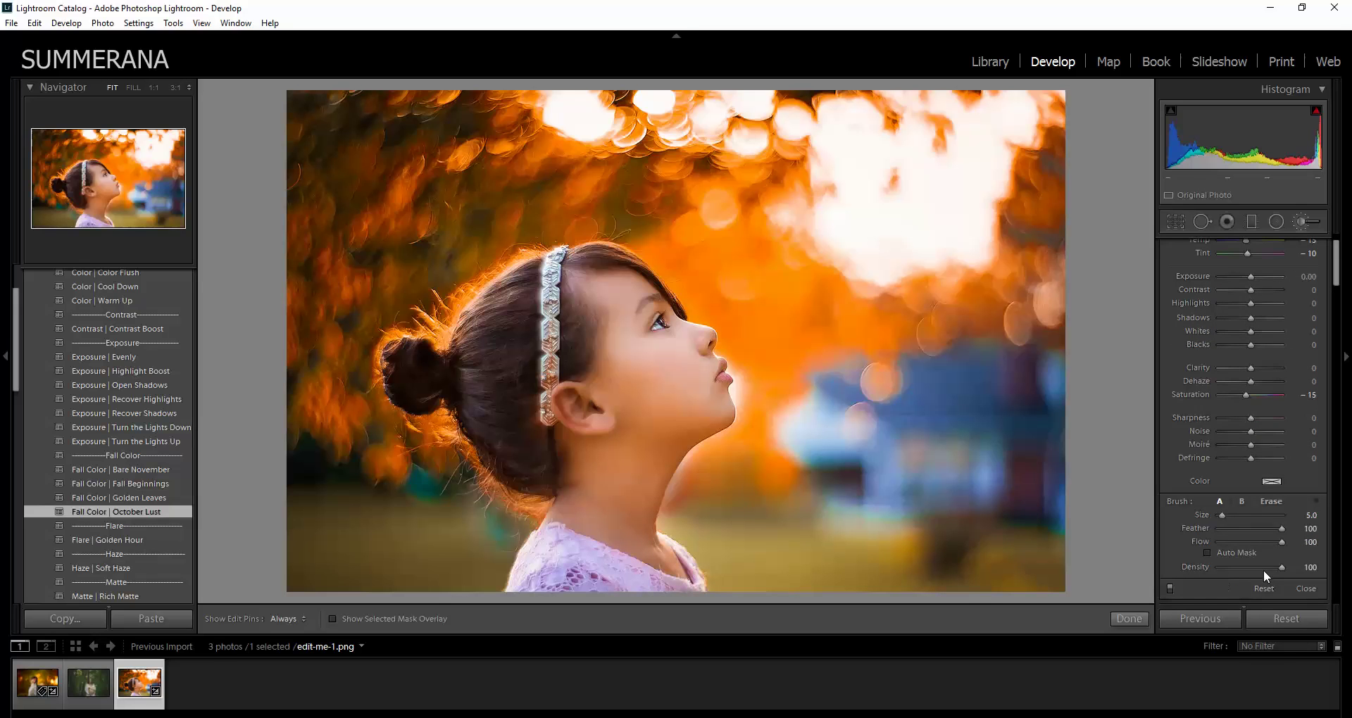
left_click_drag(1258, 567, 1255, 567)
key("h")
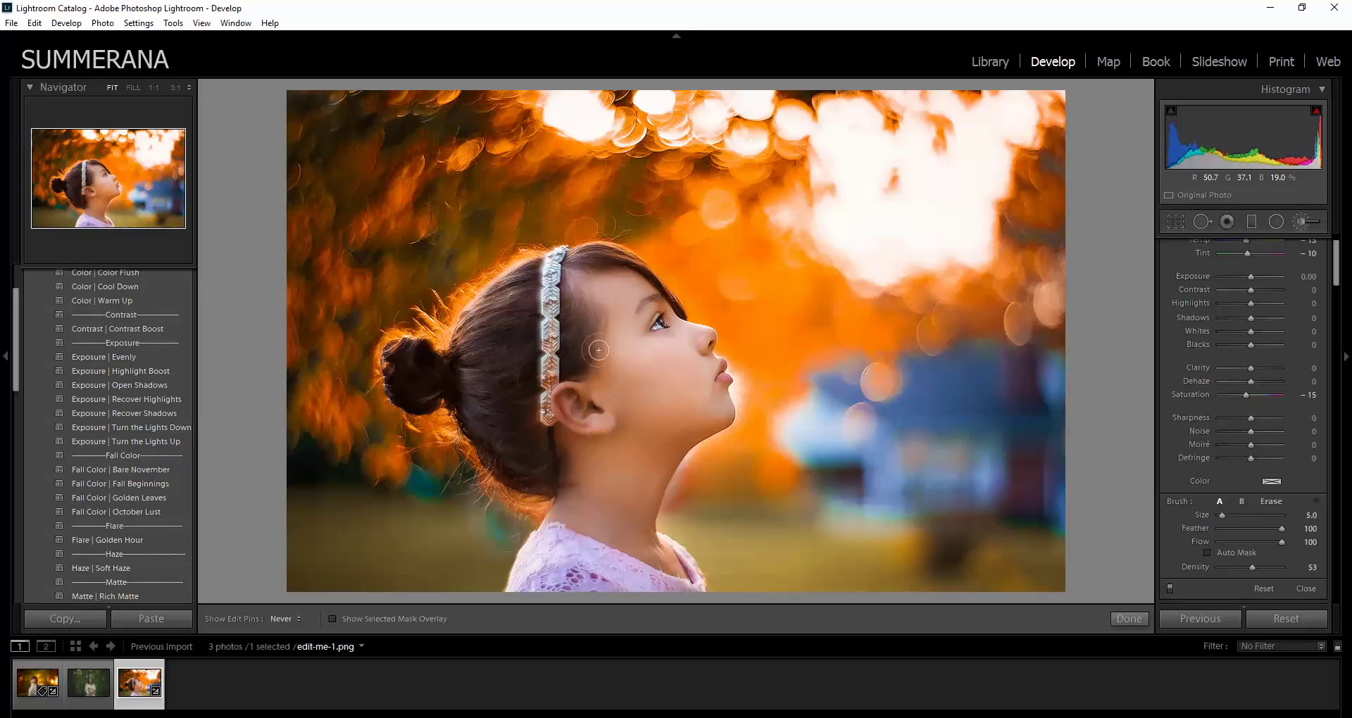
Step: Paint the orange cast correction over the girl's jaw, neck and hairline, using density 72 and brush size 2 for the hairline
mouse_move(689, 431)
left_mouse_down()
mouse_move(679, 443)
mouse_move(705, 442)
left_mouse_up()
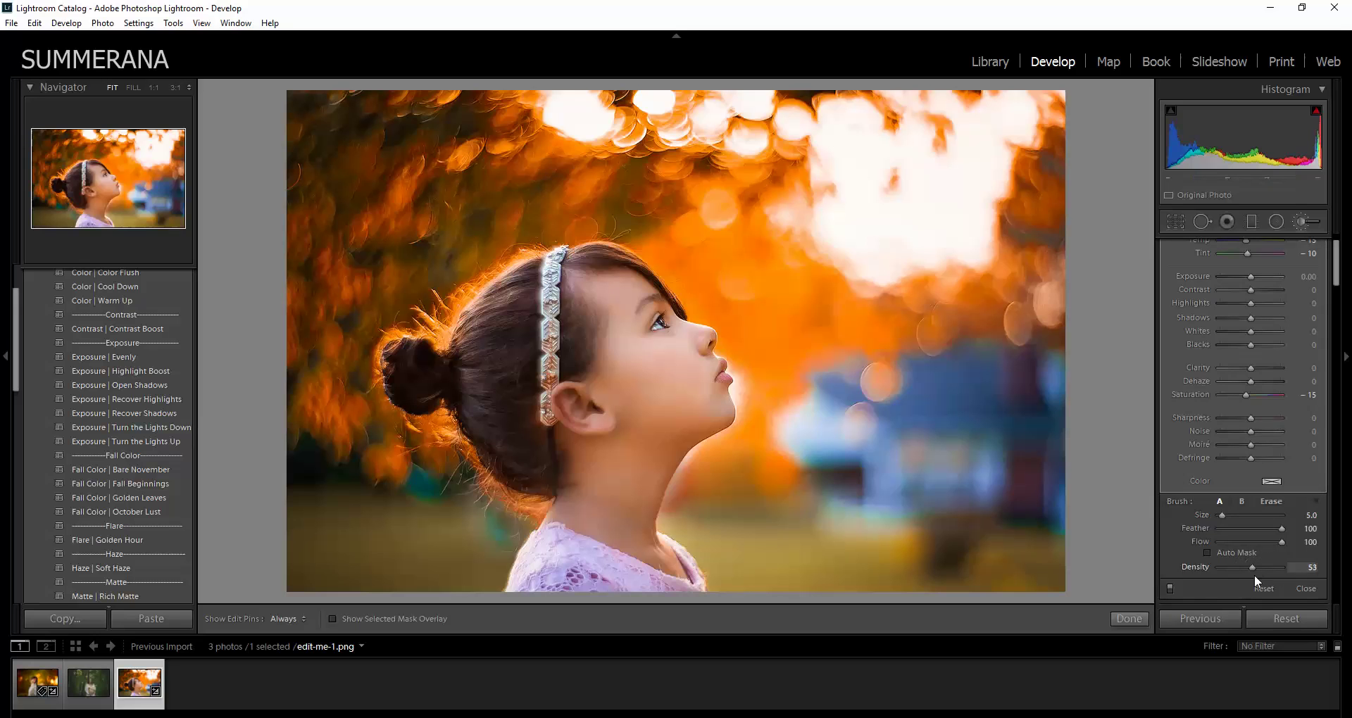
left_click_drag(1256, 567, 1265, 569)
key("bracketright")
scroll(588, 315, "down", 4)
left_click_drag(637, 276, 611, 273)
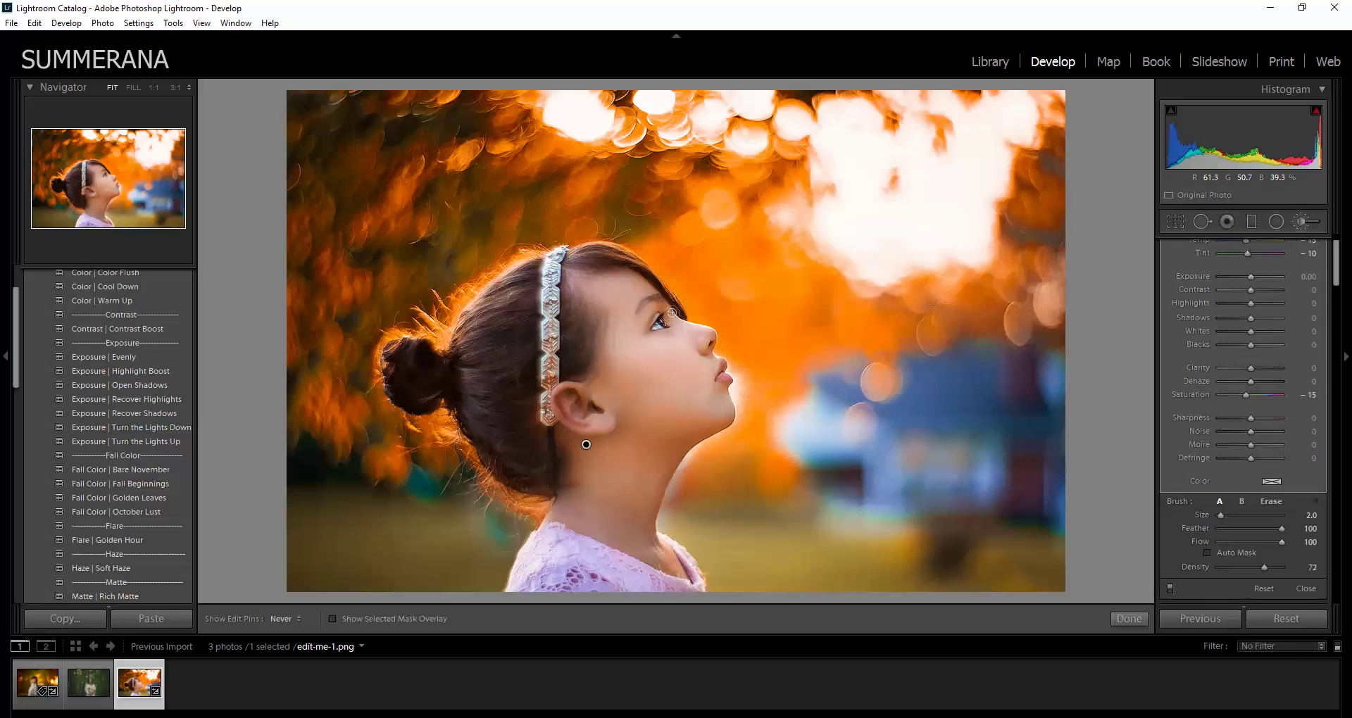
key("bracketright")
key("k")
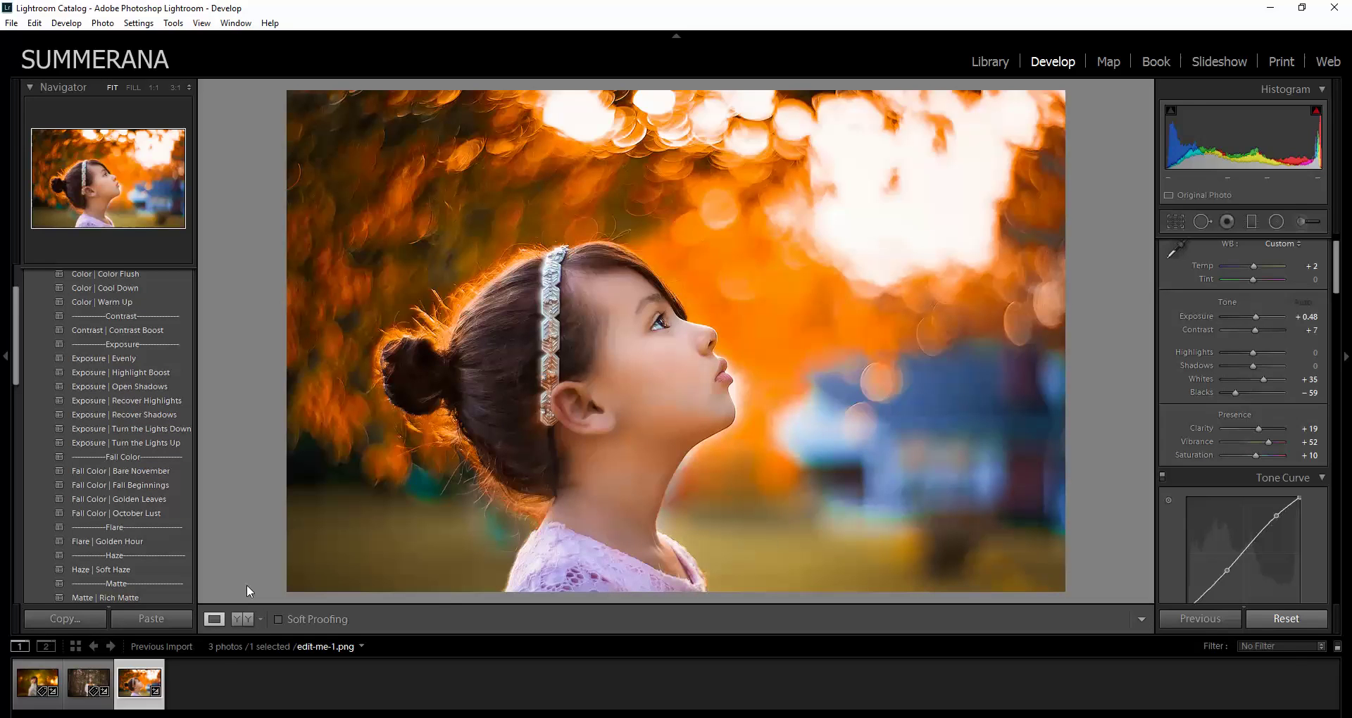
Step: Compare the profile portrait before and after editing side by side, and view edit-me-2.png in the same comparison
left_click(241, 618)
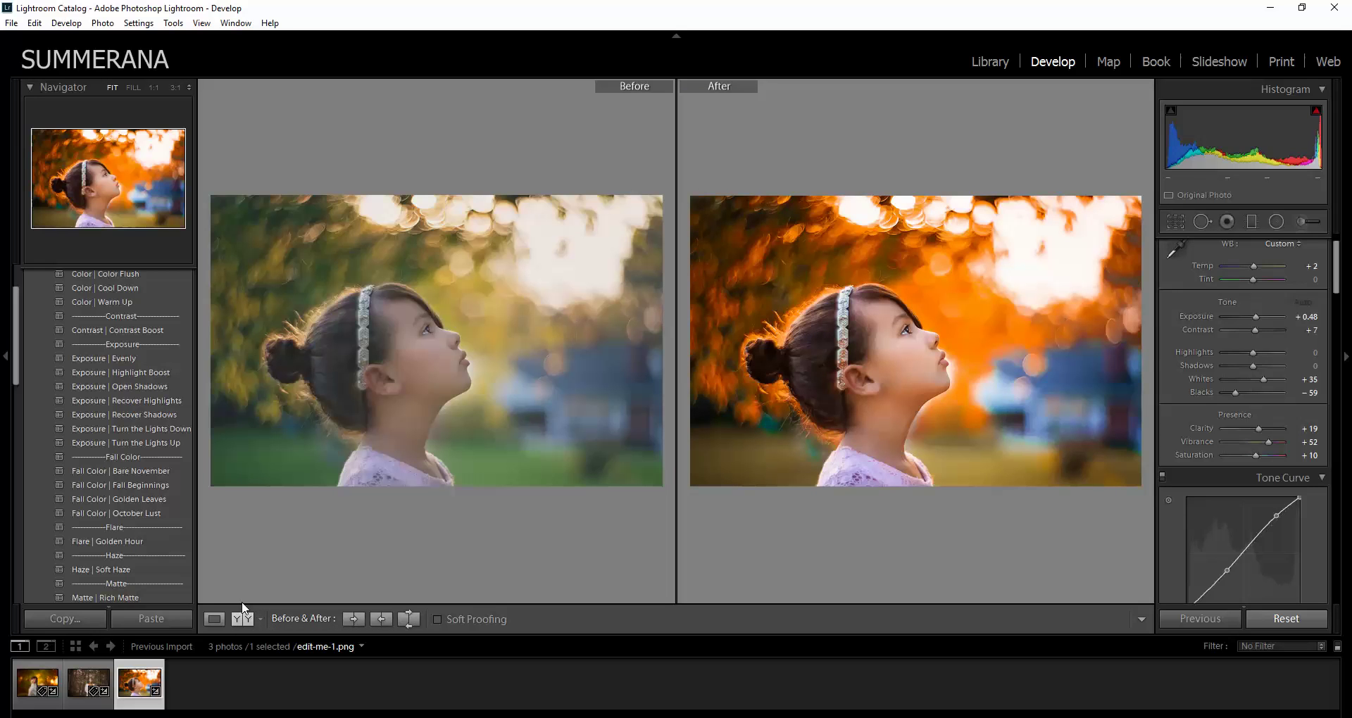
left_click(29, 687)
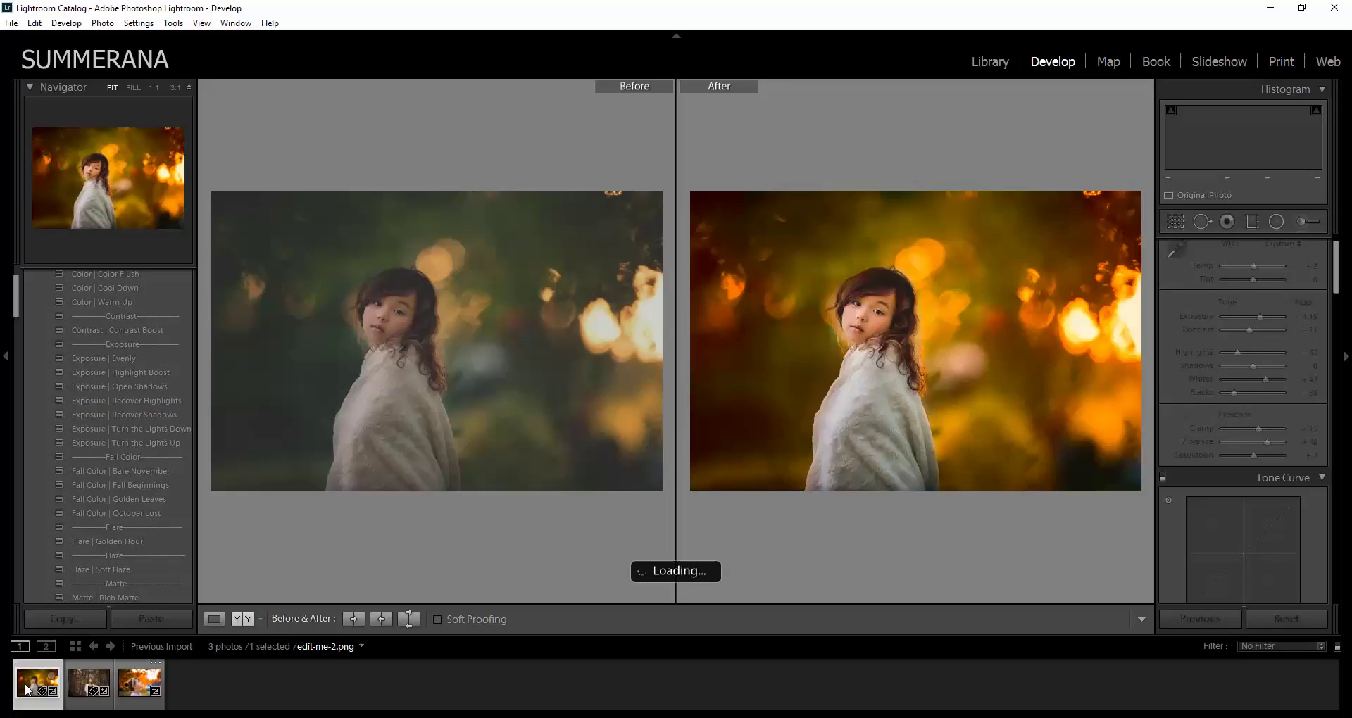
scroll(78, 404, "up", 3)
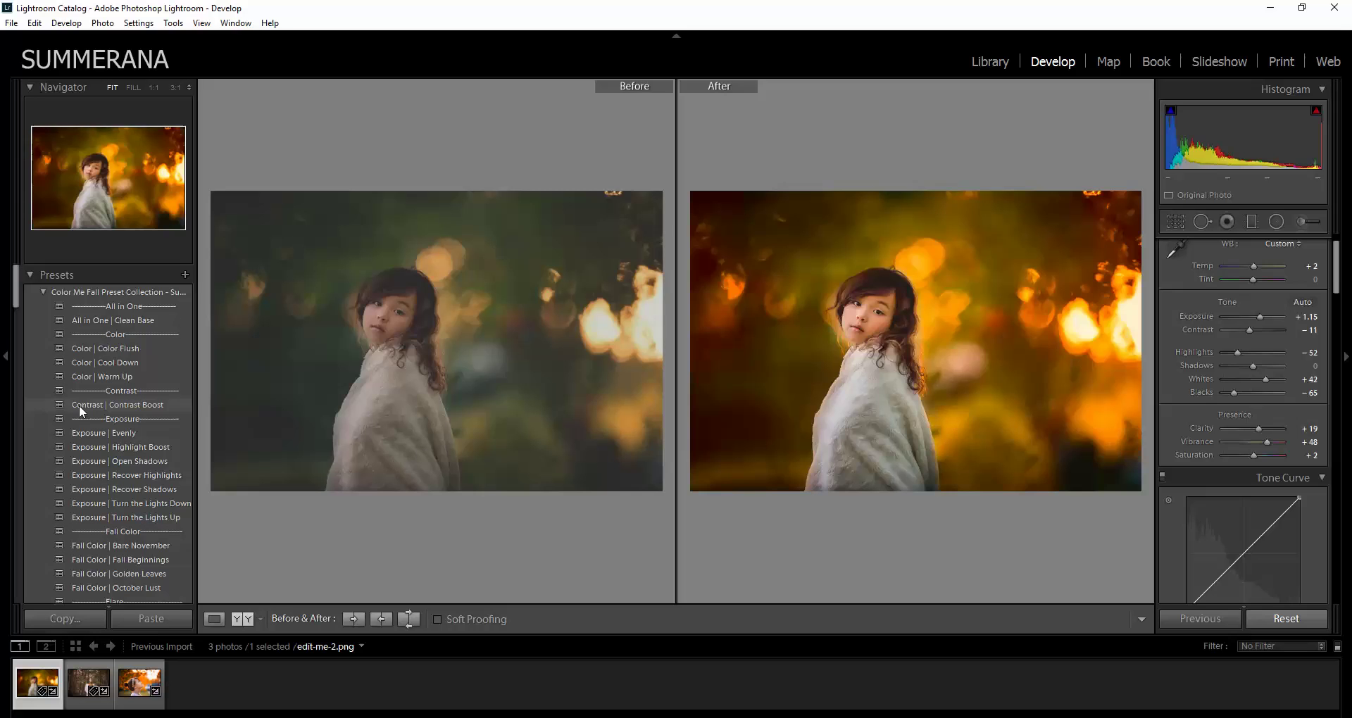